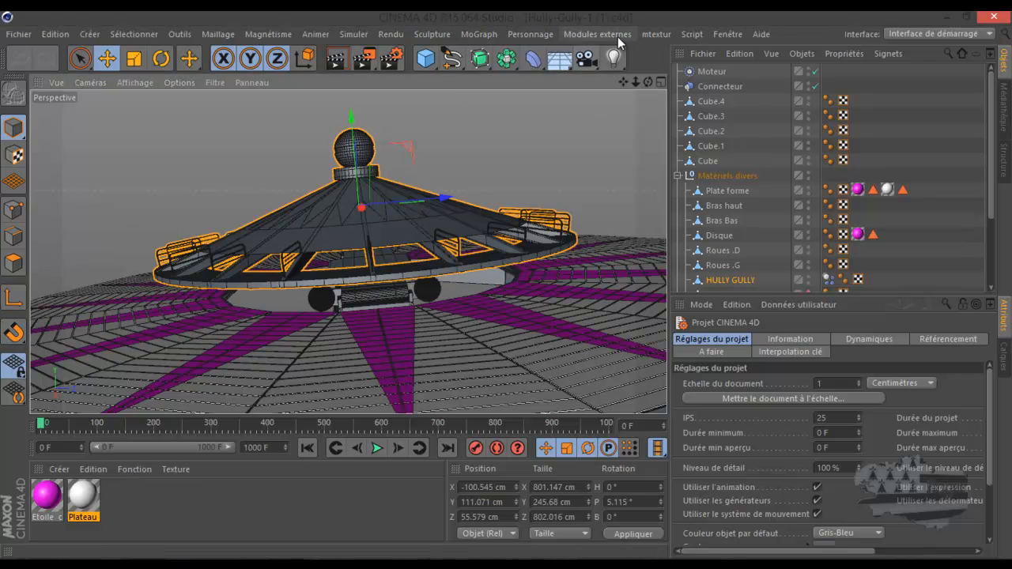
Inspect the Hully Gully ride from several angles, above and below the roof, and pick out its upper arm
{"action": "left_click_drag", "start_coordinate": [649, 83], "coordinate": [509, 287]}
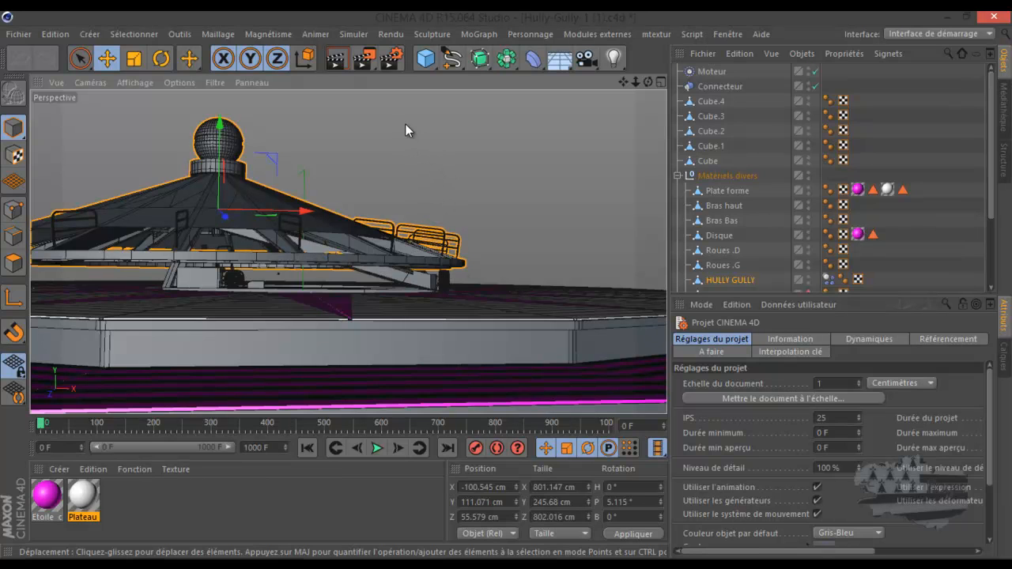
{"action": "left_click_drag", "start_coordinate": [645, 82], "coordinate": [507, 293]}
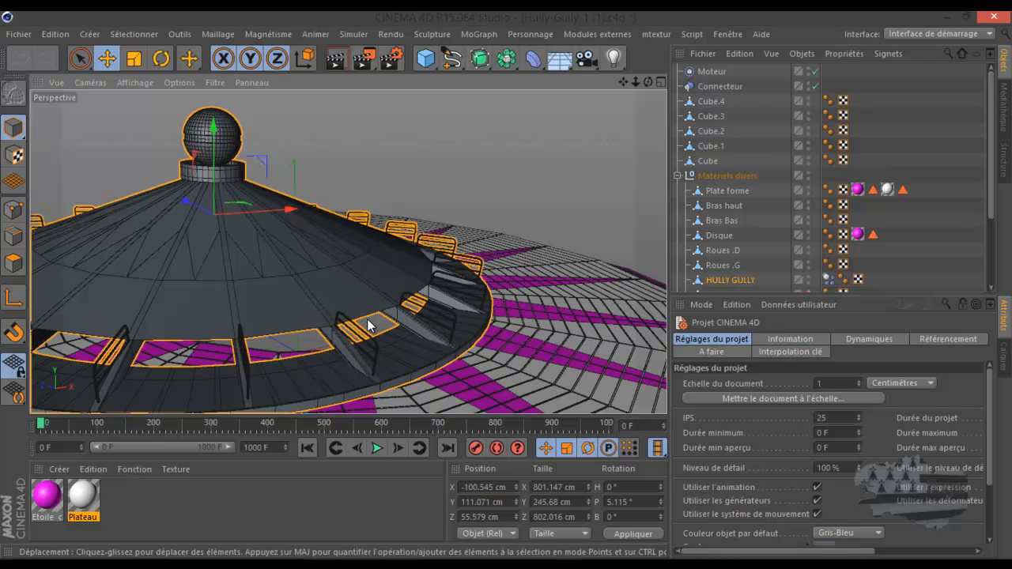
{"action": "left_click_drag", "start_coordinate": [646, 82], "coordinate": [507, 290]}
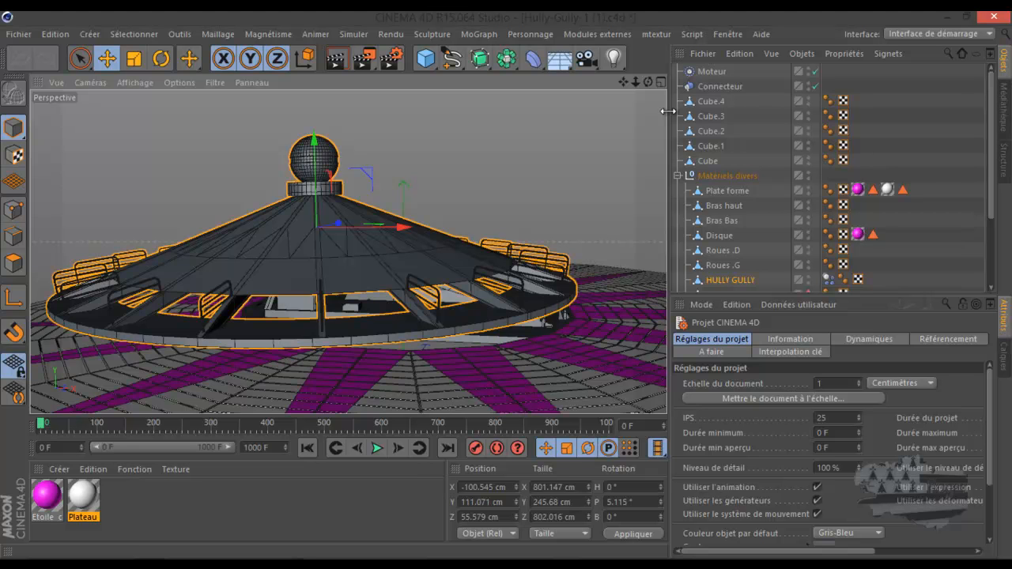
{"action": "left_click_drag", "start_coordinate": [649, 81], "coordinate": [510, 289]}
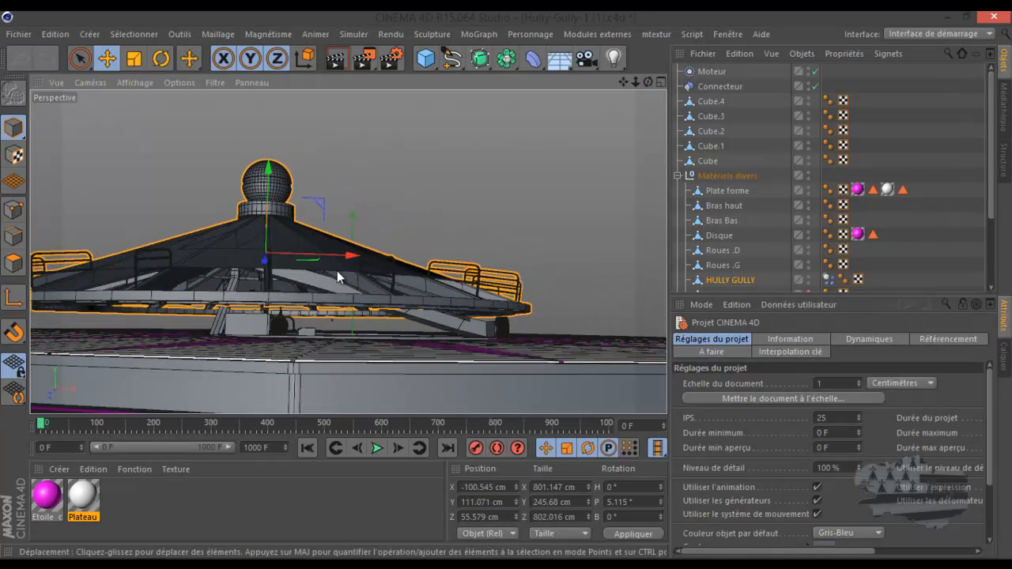
{"action": "left_click", "coordinate": [321, 288]}
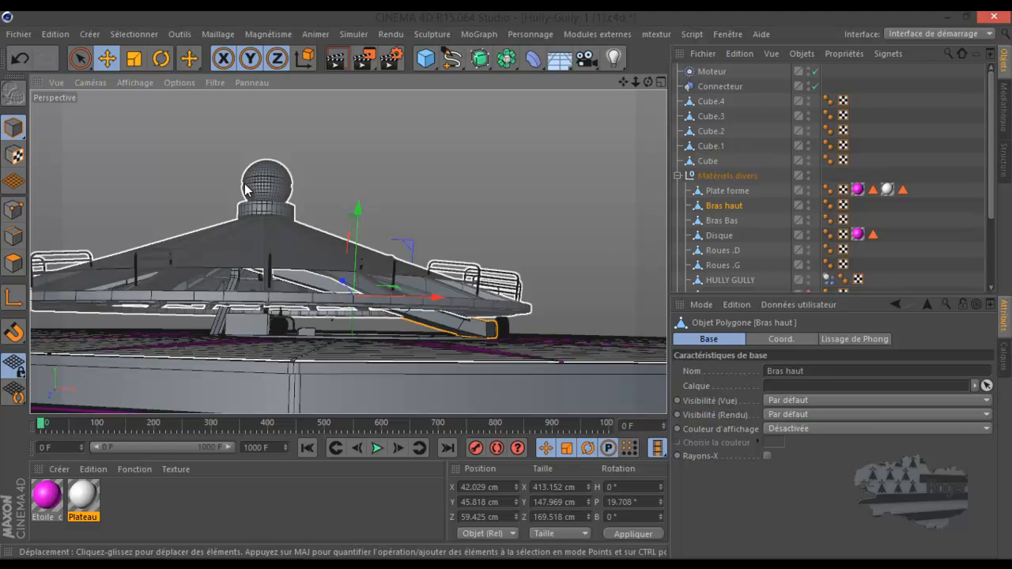
Hide the Plate forme object in the viewport to expose the mechanism underneath the ride
{"action": "left_click", "coordinate": [376, 361]}
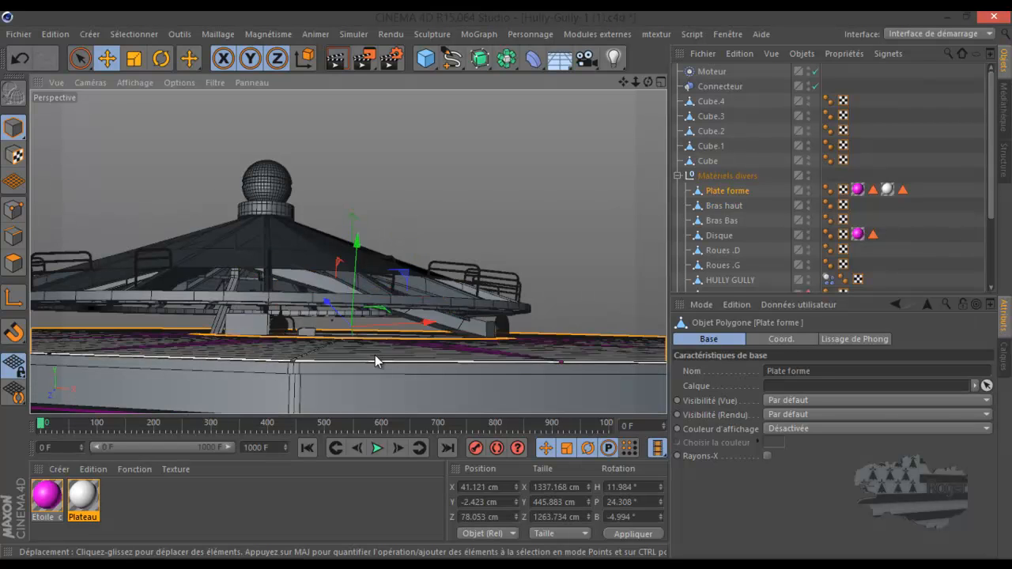
{"action": "left_click_drag", "start_coordinate": [650, 82], "coordinate": [532, 205]}
{"action": "mouse_move", "coordinate": [646, 82]}
{"action": "left_mouse_down"}
{"action": "mouse_move", "coordinate": [506, 291]}
{"action": "mouse_move", "coordinate": [646, 83]}
{"action": "mouse_move", "coordinate": [506, 291]}
{"action": "mouse_move", "coordinate": [623, 82]}
{"action": "mouse_move", "coordinate": [506, 284]}
{"action": "mouse_move", "coordinate": [650, 83]}
{"action": "left_mouse_up"}
{"action": "scroll", "coordinate": [561, 157], "scroll_direction": "down", "scroll_amount": 1}
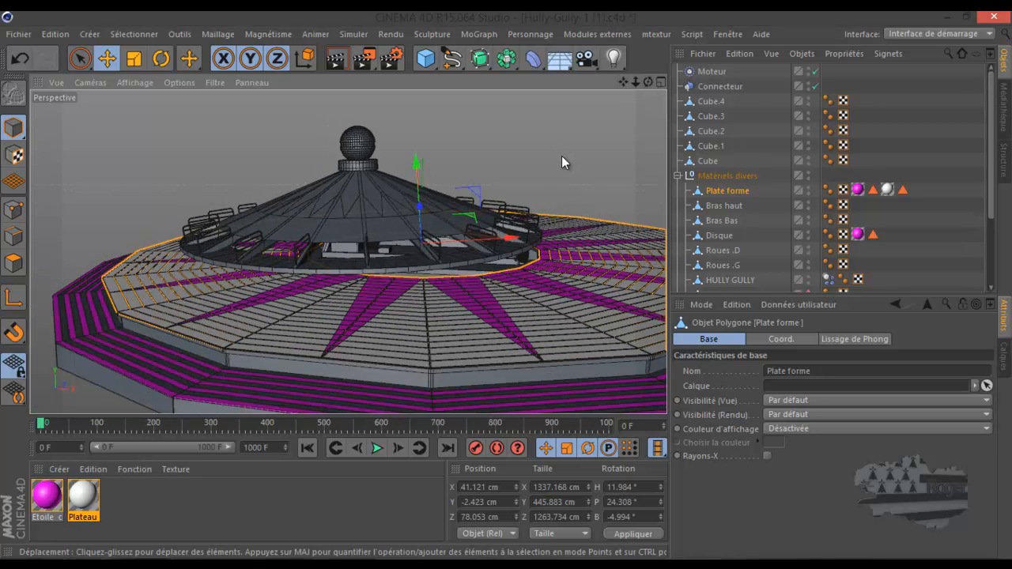
{"action": "left_click", "coordinate": [807, 187]}
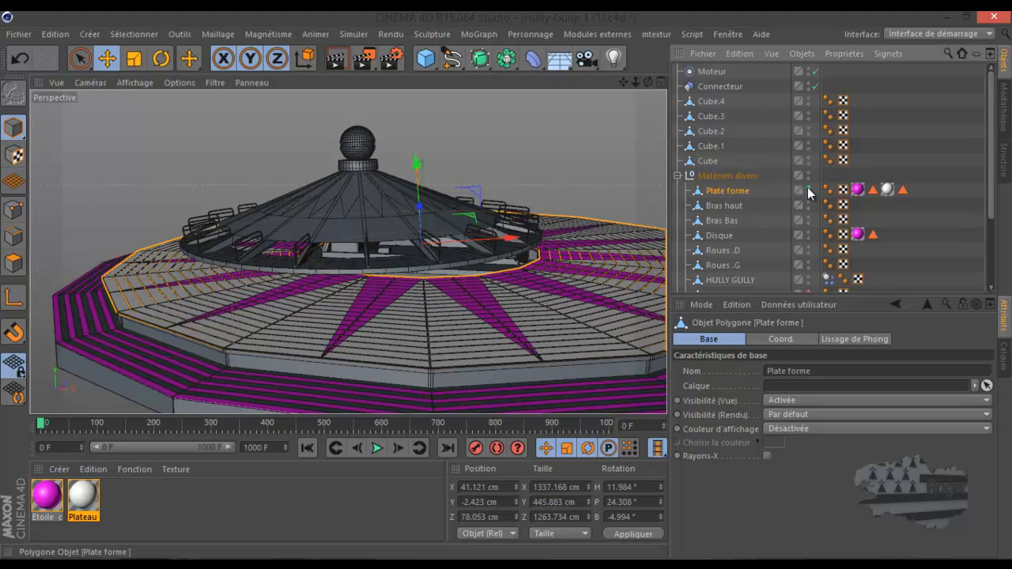
{"action": "left_click", "coordinate": [807, 188]}
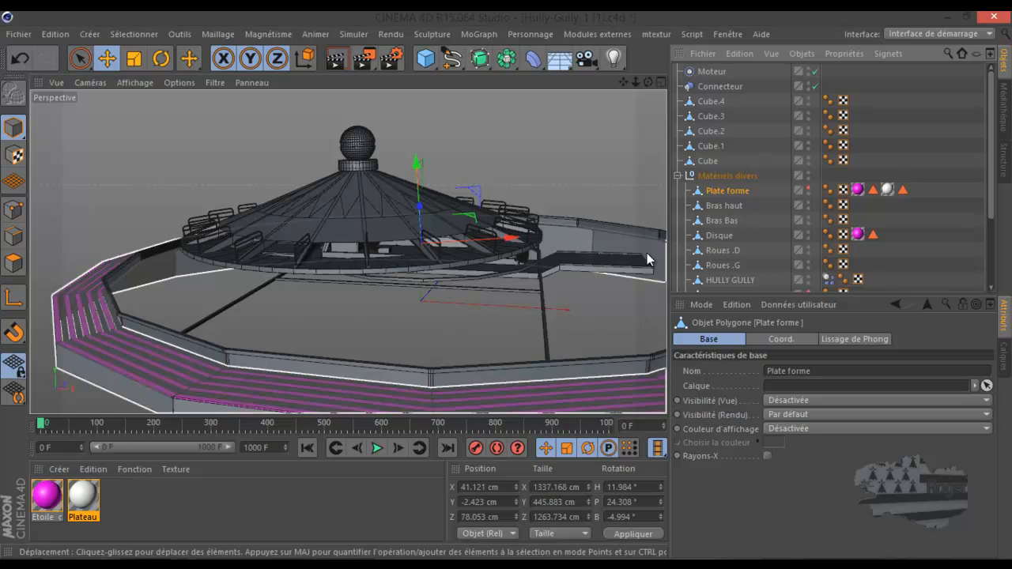
Hide the Structure desous and Disque objects in the viewport
{"action": "left_click", "coordinate": [537, 373]}
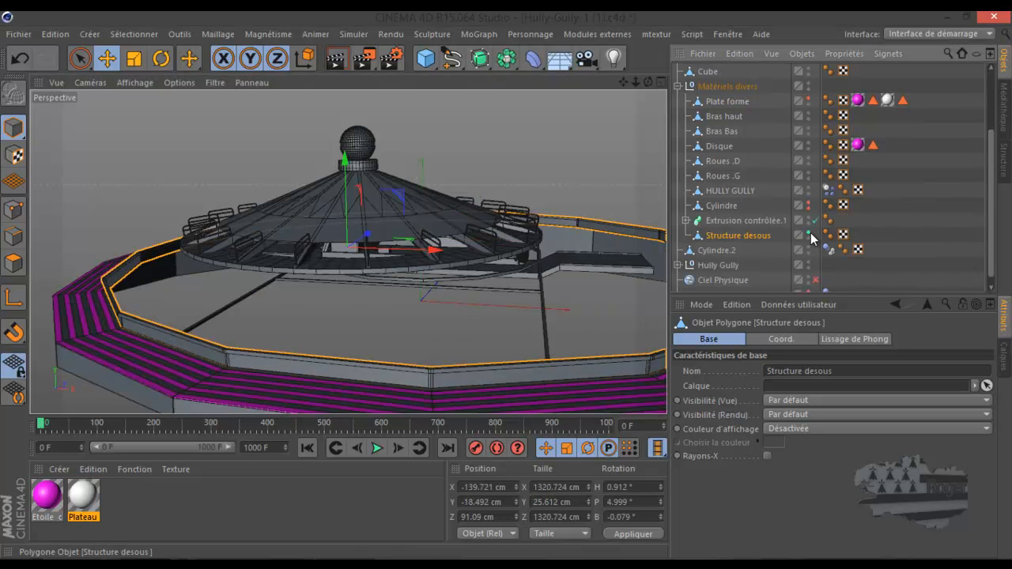
{"action": "double_click", "coordinate": [807, 235]}
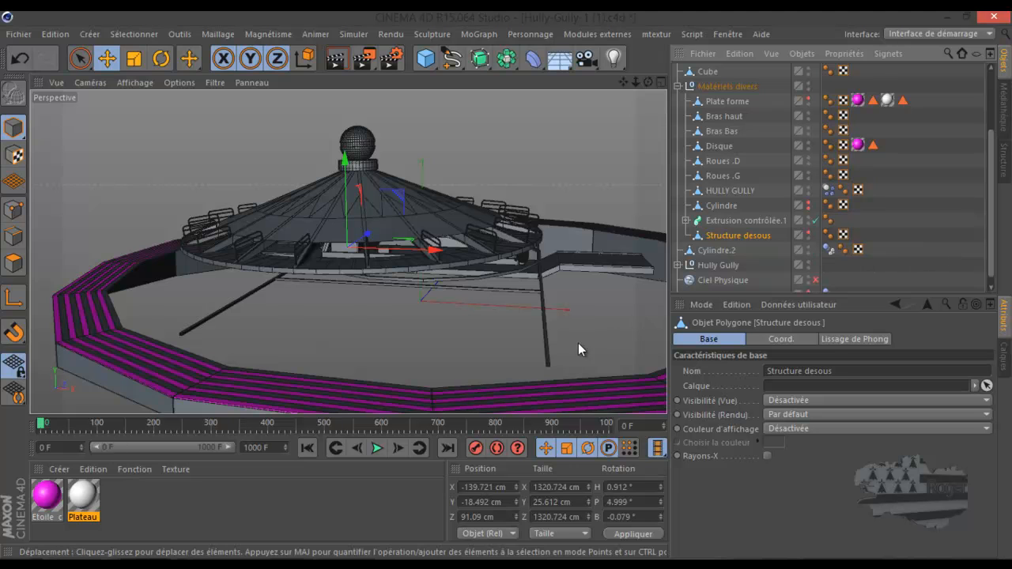
{"action": "left_click", "coordinate": [564, 398]}
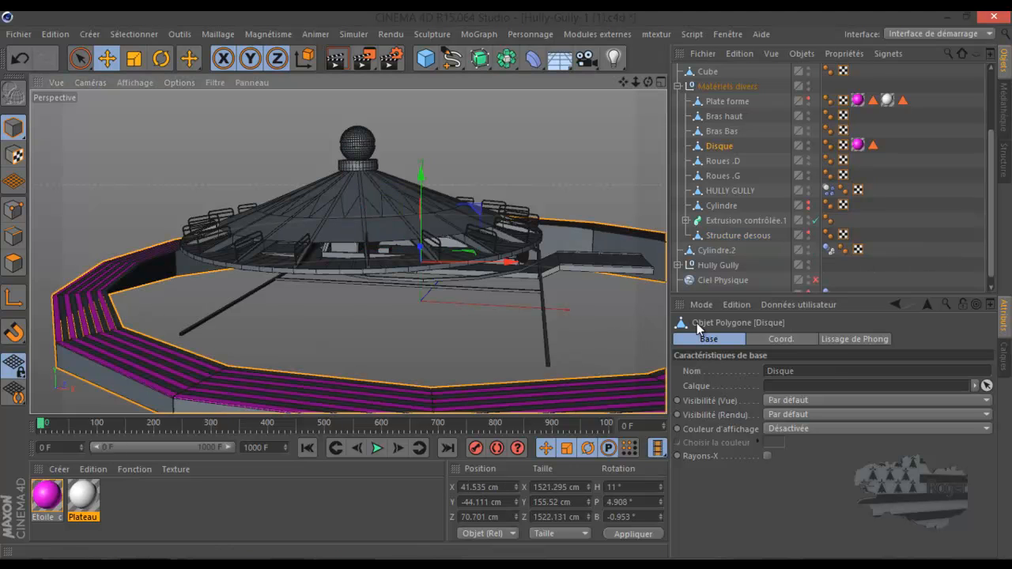
{"action": "double_click", "coordinate": [807, 145]}
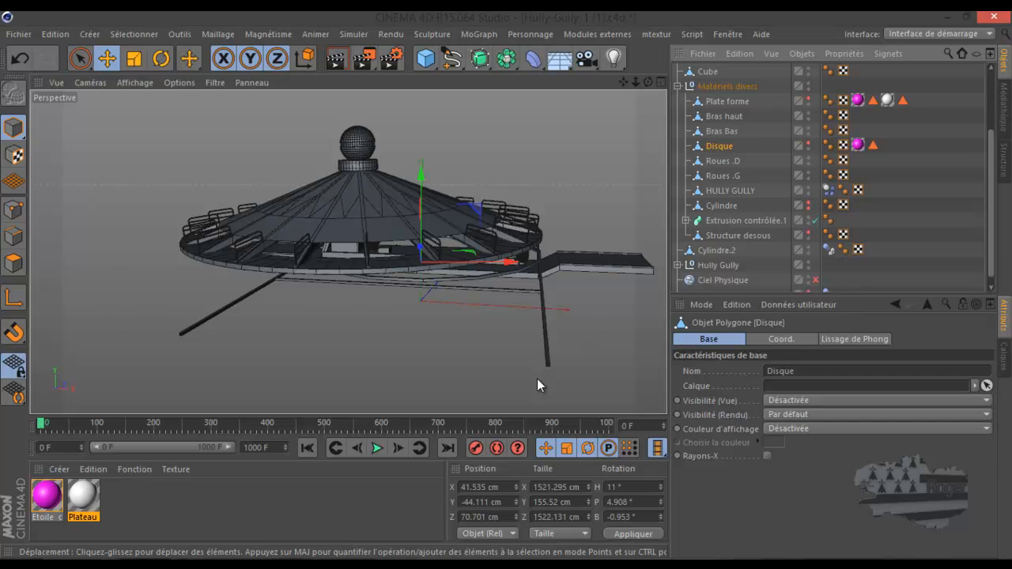
{"action": "key", "text": "alt+g"}
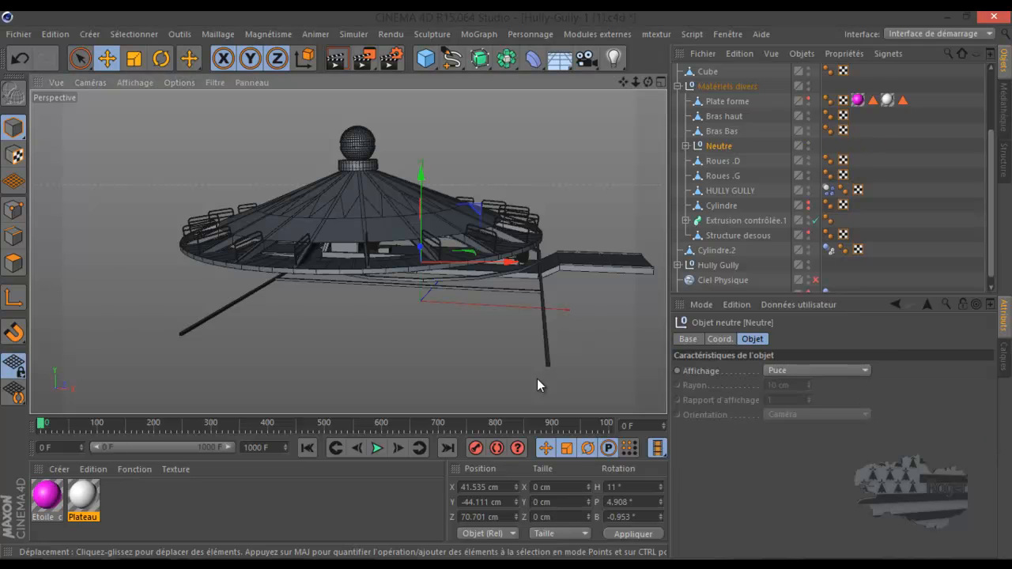
{"action": "left_click", "coordinate": [686, 146]}
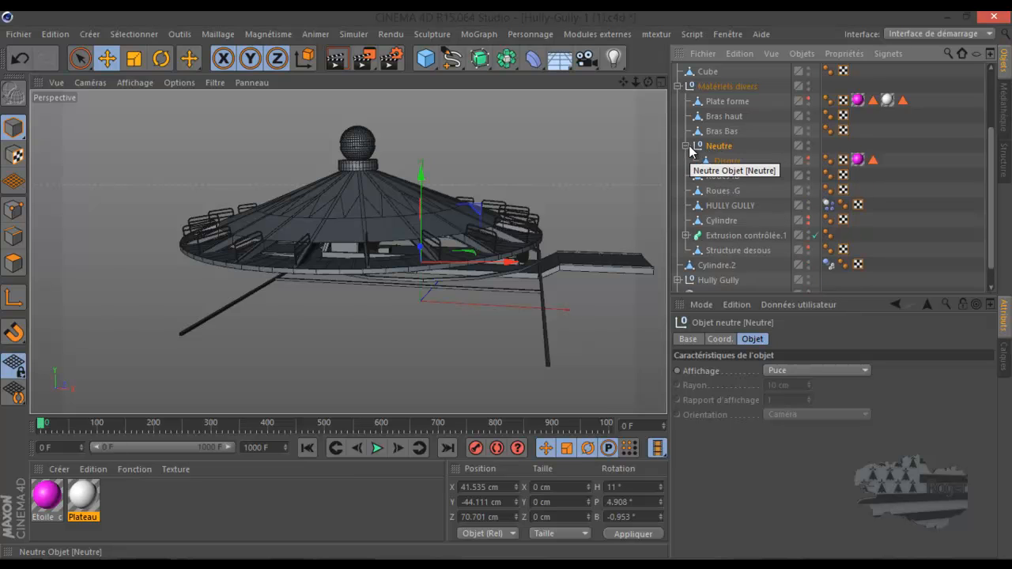
{"action": "left_click_drag", "start_coordinate": [726, 161], "coordinate": [721, 141]}
{"action": "left_click", "coordinate": [719, 161]}
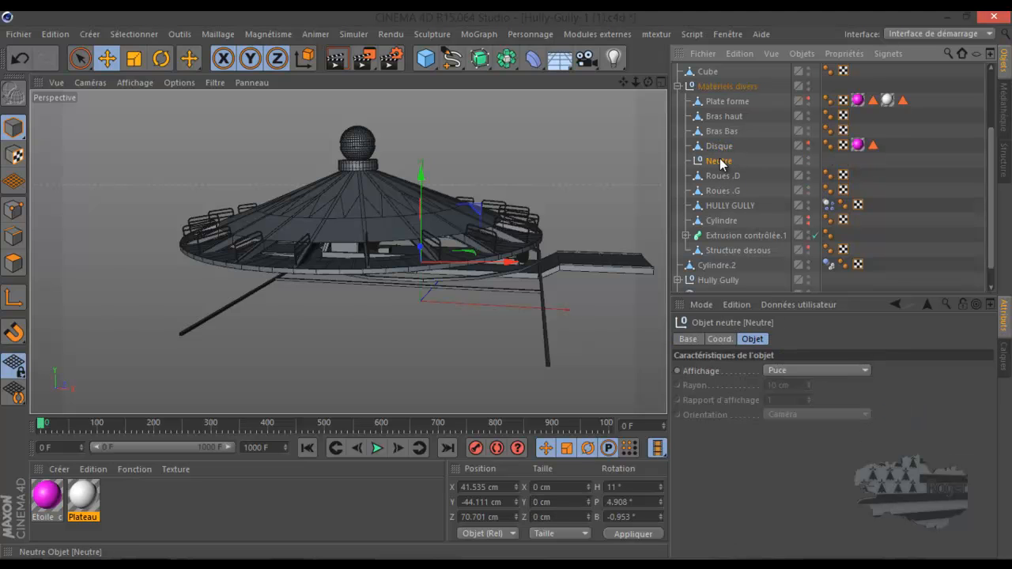
{"action": "key", "text": "Delete"}
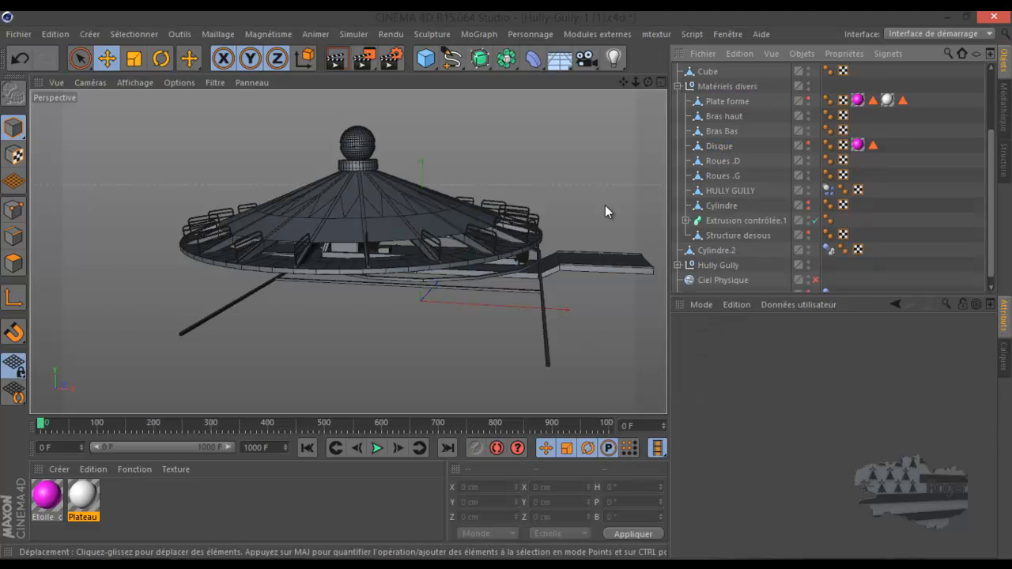
Examine the wheels under the ride up close, including the tyre tread, hub and surrounding chassis
{"action": "scroll", "coordinate": [506, 266], "scroll_direction": "up", "scroll_amount": 5}
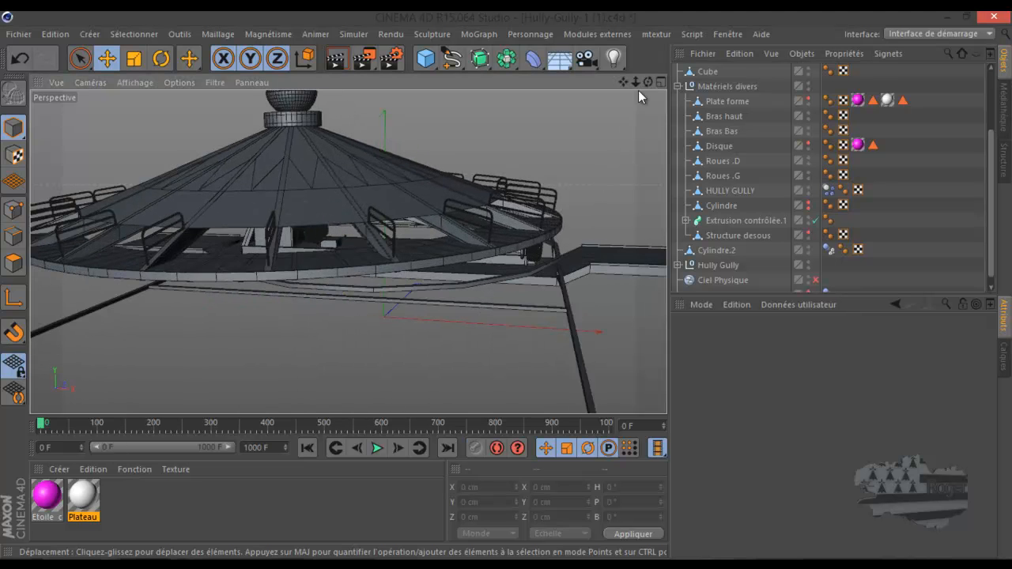
{"action": "left_click_drag", "start_coordinate": [648, 81], "coordinate": [505, 283]}
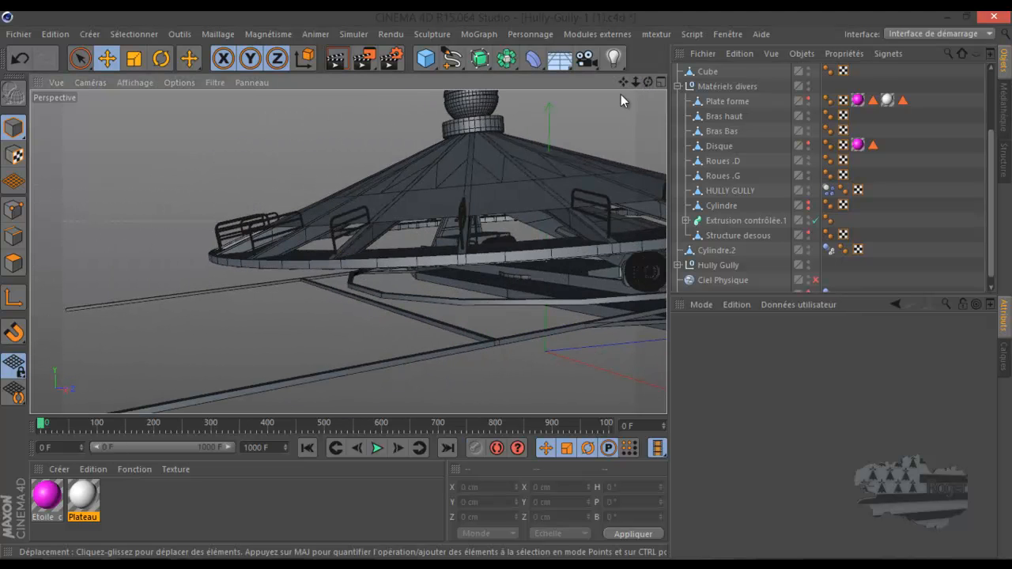
{"action": "left_click_drag", "start_coordinate": [622, 81], "coordinate": [505, 284]}
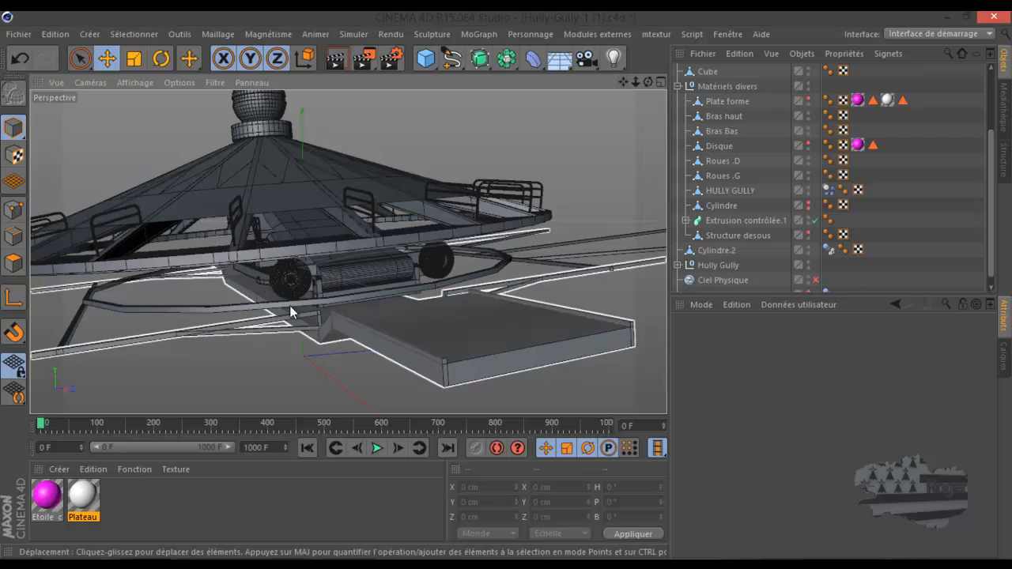
{"action": "scroll", "coordinate": [291, 287], "scroll_direction": "up", "scroll_amount": 3}
{"action": "scroll", "coordinate": [290, 288], "scroll_direction": "up", "scroll_amount": 4}
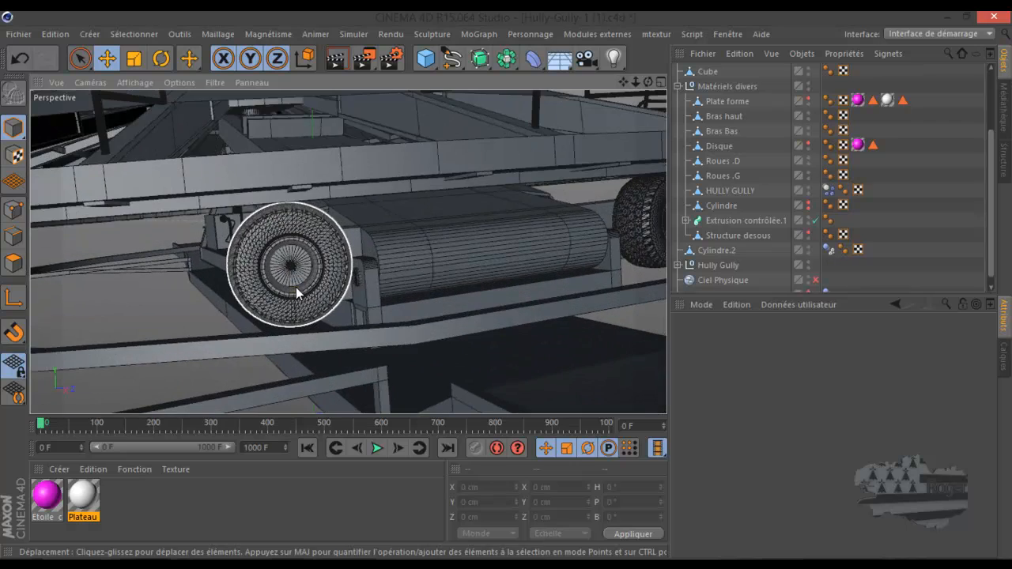
{"action": "scroll", "coordinate": [296, 292], "scroll_direction": "up", "scroll_amount": 6}
{"action": "left_click_drag", "start_coordinate": [647, 86], "coordinate": [478, 281]}
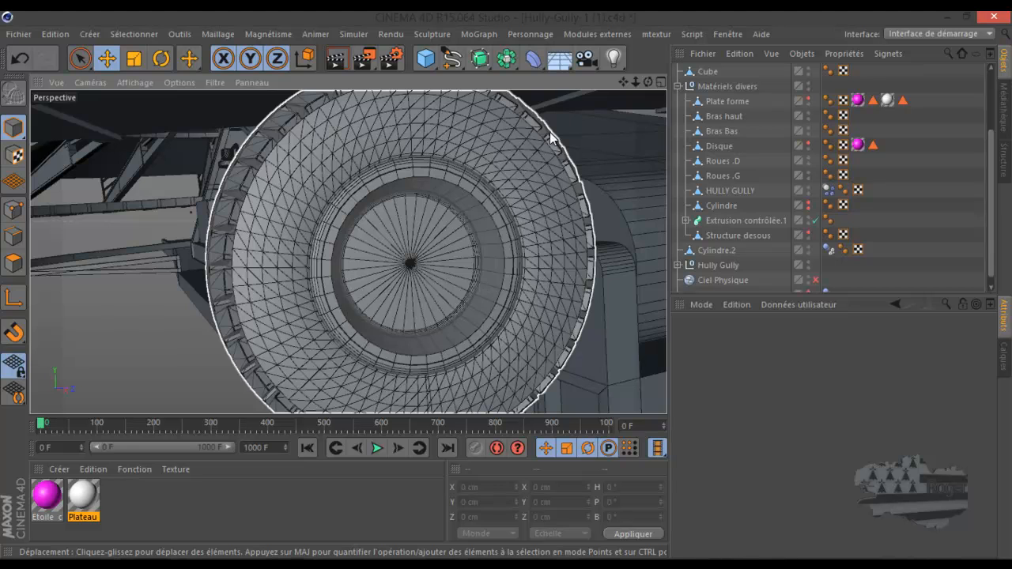
{"action": "left_click_drag", "start_coordinate": [648, 82], "coordinate": [506, 282]}
{"action": "left_click", "coordinate": [377, 236]}
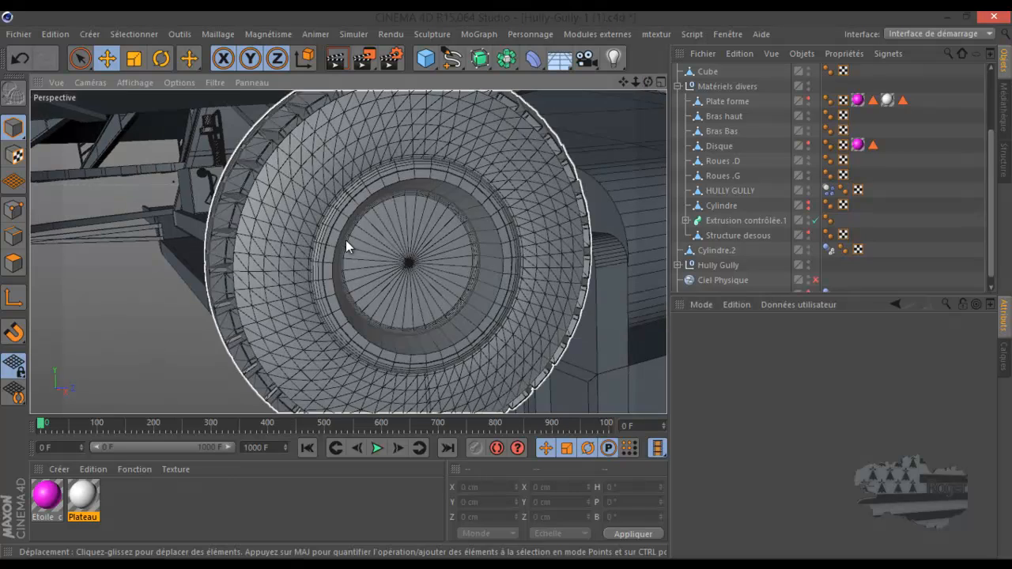
{"action": "scroll", "coordinate": [338, 242], "scroll_direction": "down", "scroll_amount": 2}
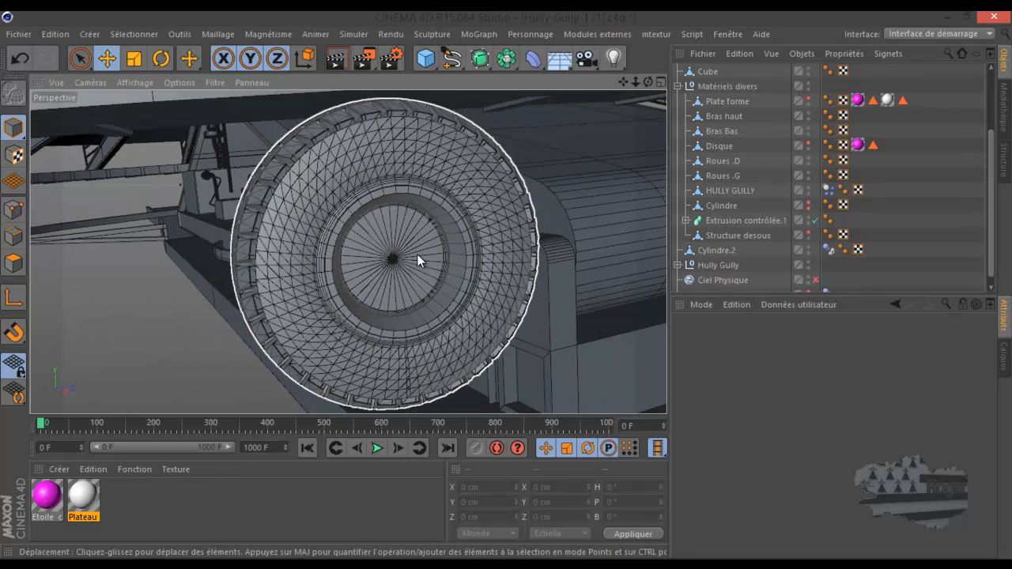
{"action": "scroll", "coordinate": [362, 223], "scroll_direction": "down", "scroll_amount": 5}
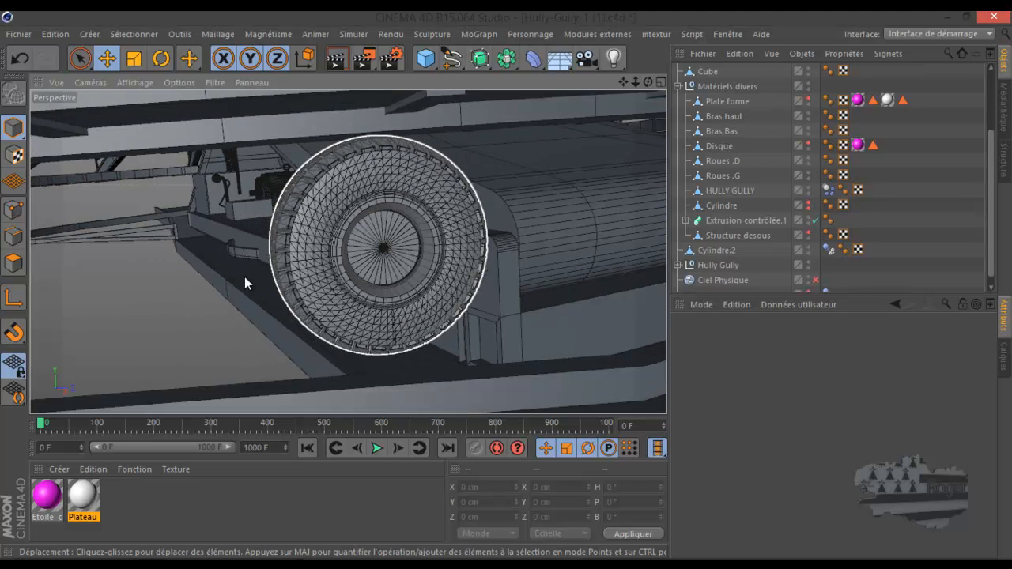
Play the animation twice to check how the wheels and the ride move, returning to frame 0 each time
{"action": "left_click", "coordinate": [372, 448]}
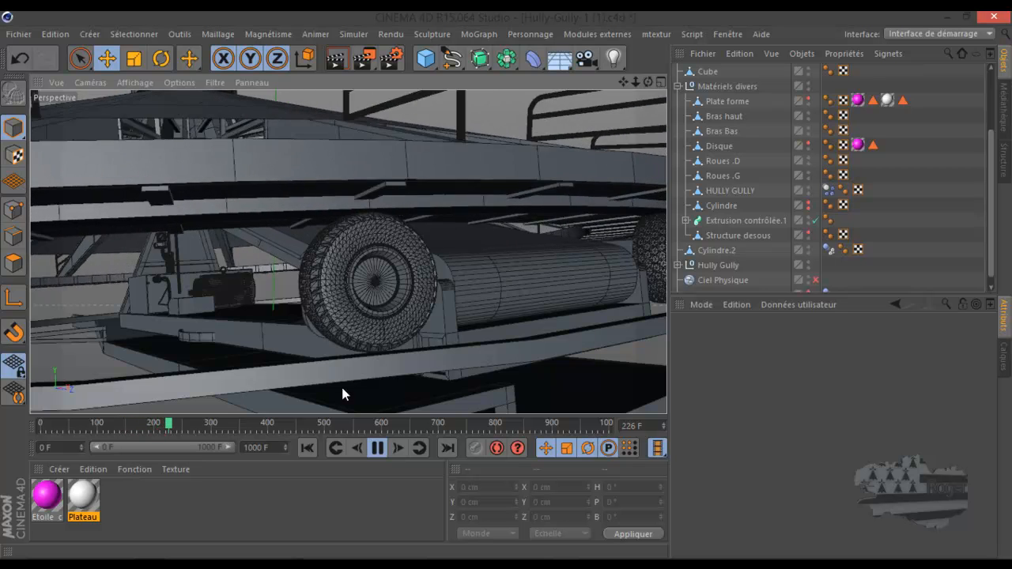
{"action": "left_click", "coordinate": [376, 447]}
{"action": "left_click", "coordinate": [307, 448]}
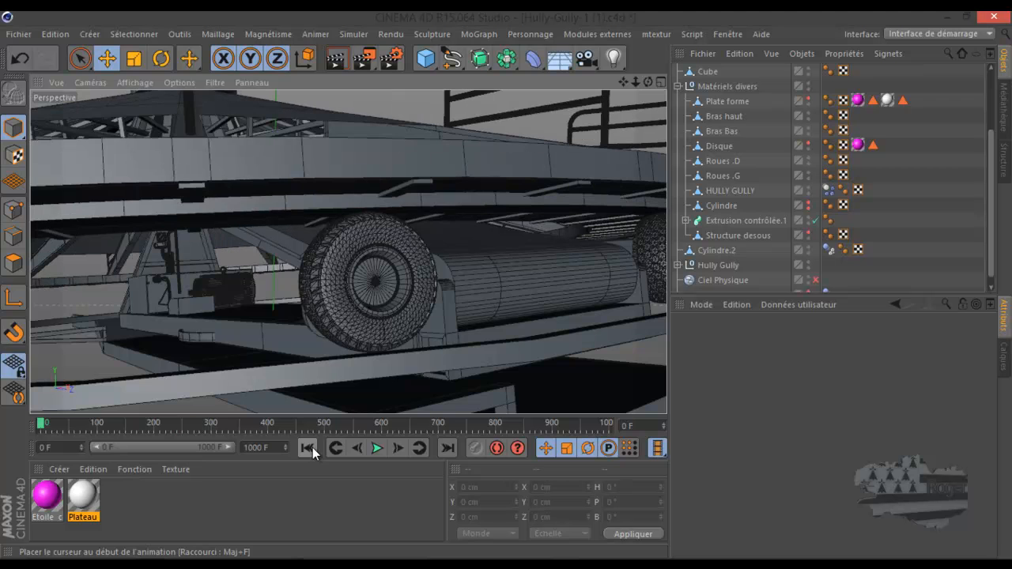
{"action": "left_click", "coordinate": [376, 448]}
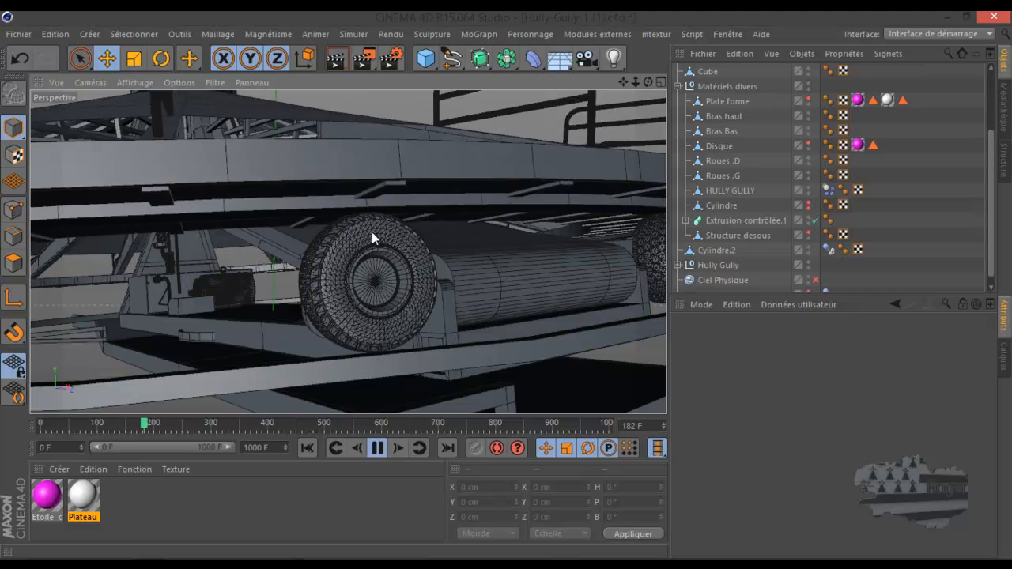
{"action": "left_click", "coordinate": [377, 448]}
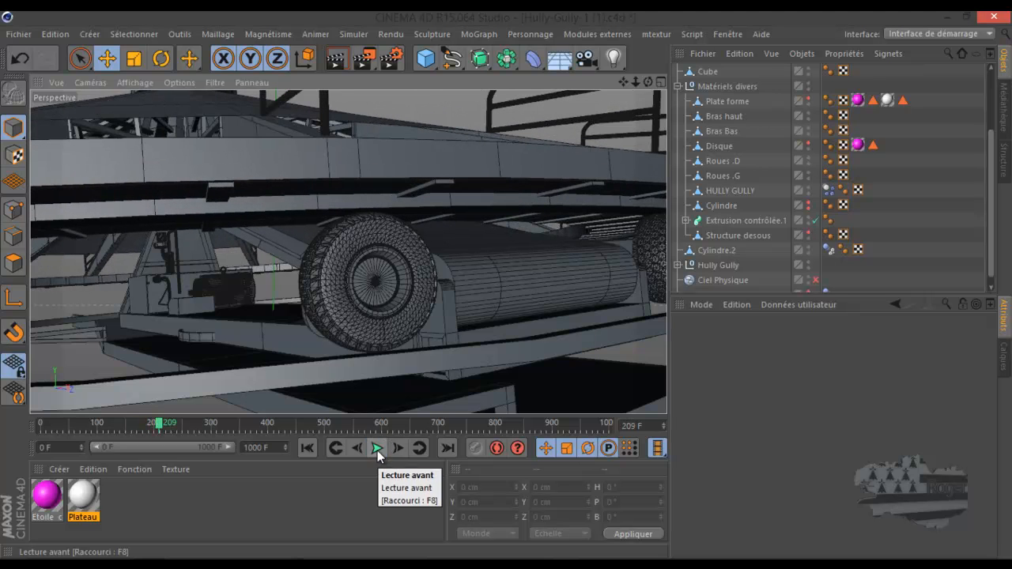
{"action": "left_click", "coordinate": [307, 448]}
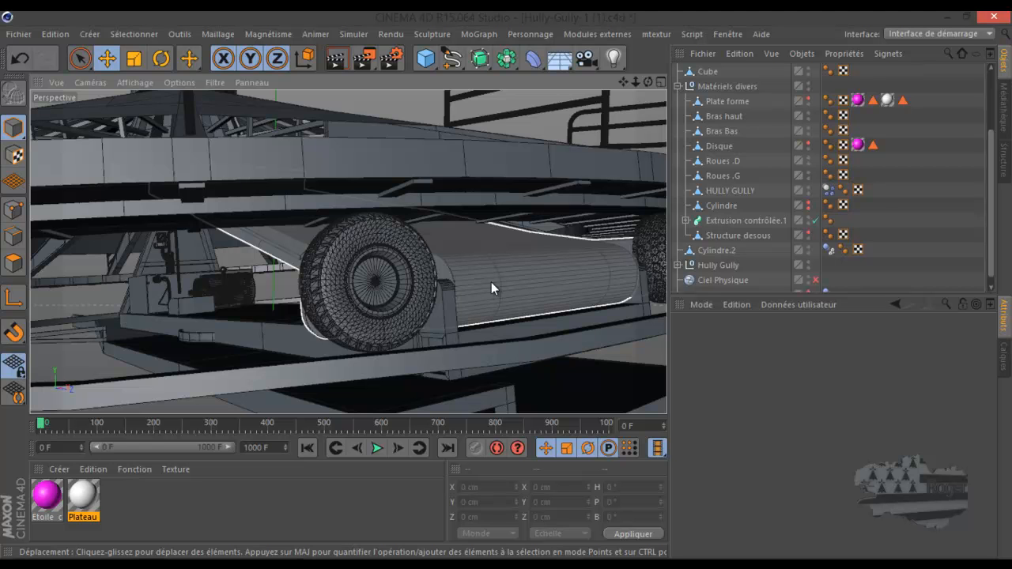
Move only the axis of Roues .G to the wheel's hub centre, about X 267.3, Y -8.4, Z -7.4 cm, and briefly play the animation
{"action": "left_click", "coordinate": [423, 283]}
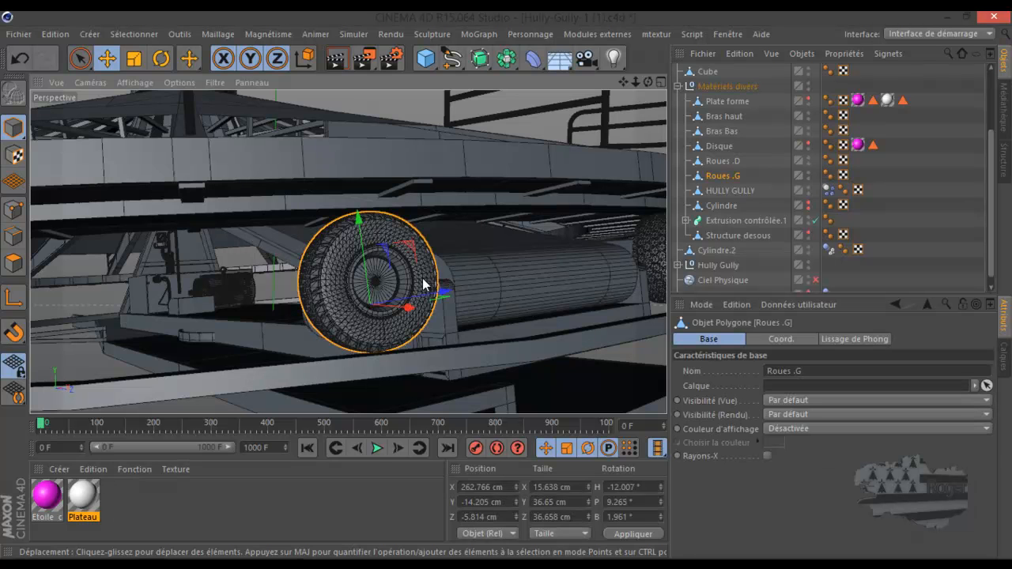
{"action": "left_click_drag", "start_coordinate": [648, 82], "coordinate": [506, 284]}
{"action": "scroll", "coordinate": [391, 294], "scroll_direction": "up", "scroll_amount": 3}
{"action": "scroll", "coordinate": [390, 290], "scroll_direction": "up", "scroll_amount": 5}
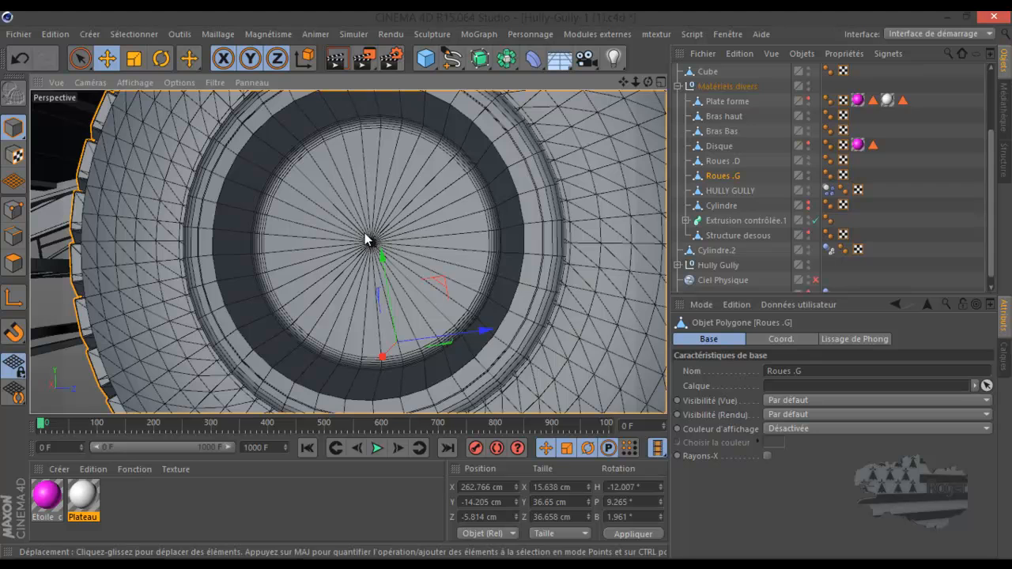
{"action": "left_click", "coordinate": [14, 297]}
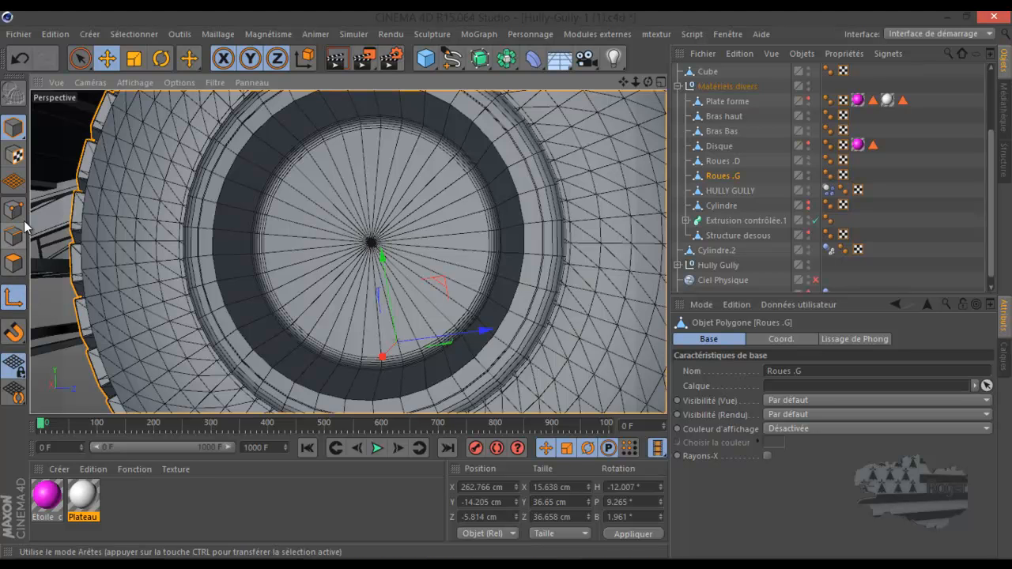
{"action": "left_click_drag", "start_coordinate": [377, 246], "coordinate": [371, 242]}
{"action": "scroll", "coordinate": [450, 285], "scroll_direction": "down", "scroll_amount": 5}
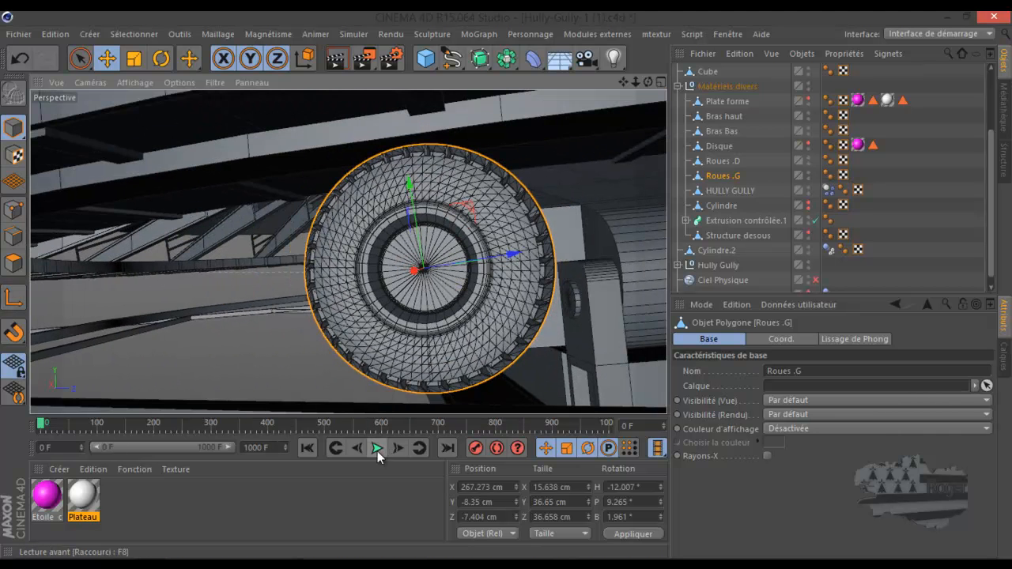
{"action": "left_click", "coordinate": [377, 449]}
{"action": "left_click", "coordinate": [377, 449]}
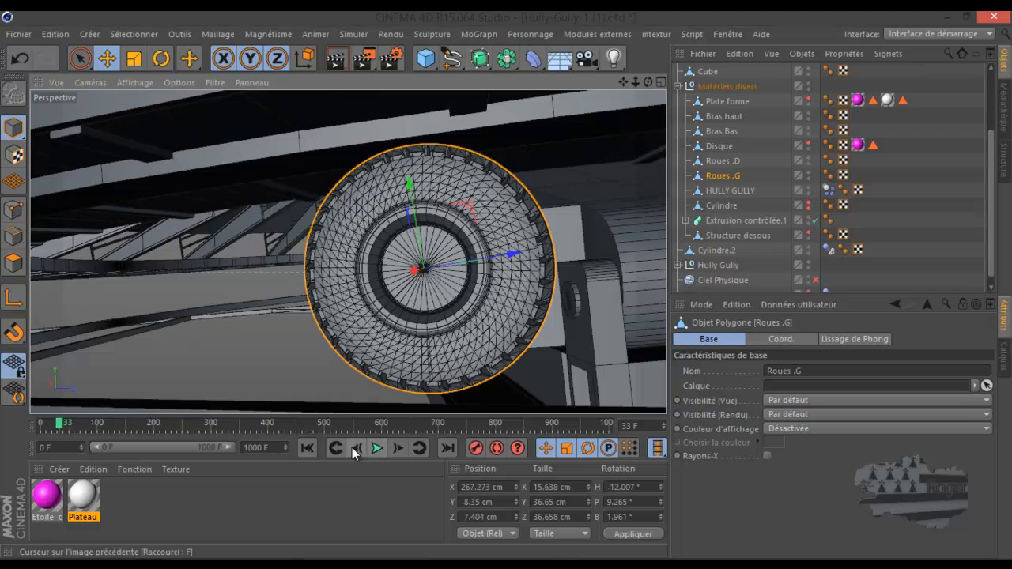
Add an active rigid-body dynamics tag to Roues .G and briefly play the animation from frame 0 to test it
{"action": "left_click", "coordinate": [307, 448]}
{"action": "left_click_drag", "start_coordinate": [649, 82], "coordinate": [498, 283]}
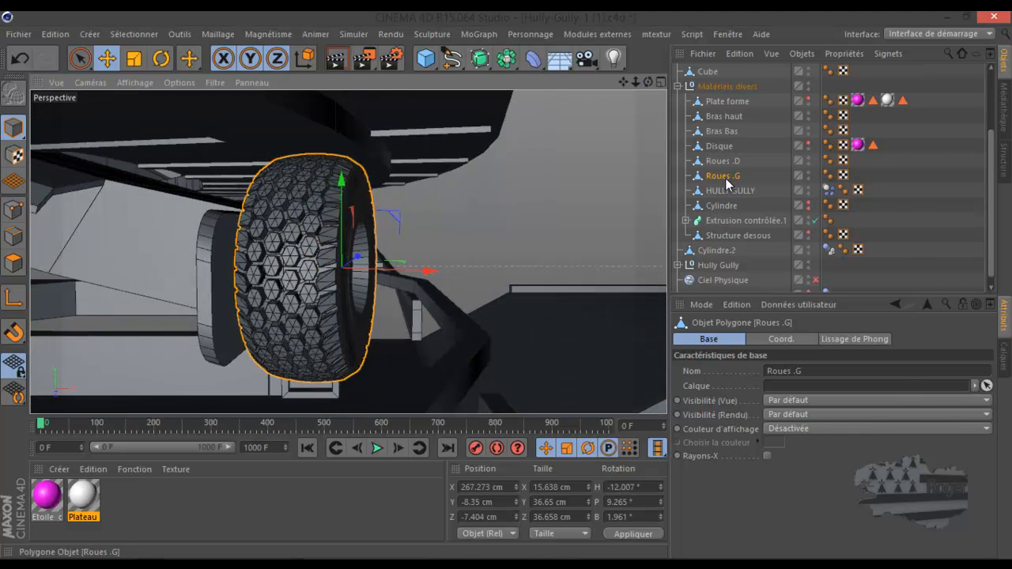
{"action": "right_click", "coordinate": [727, 179]}
{"action": "mouse_move", "coordinate": [777, 145]}
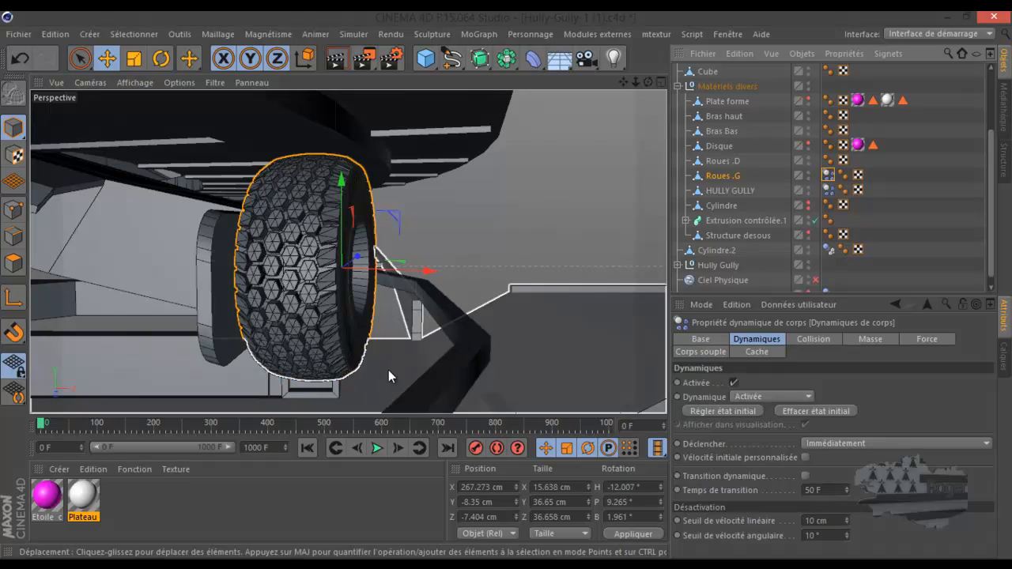
{"action": "left_click", "coordinate": [377, 448]}
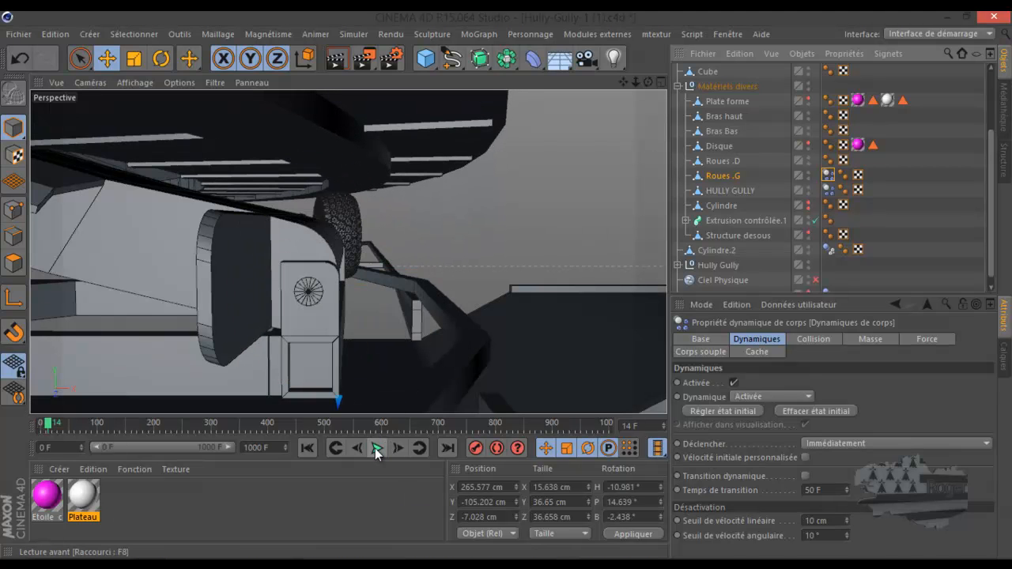
{"action": "left_click", "coordinate": [308, 448]}
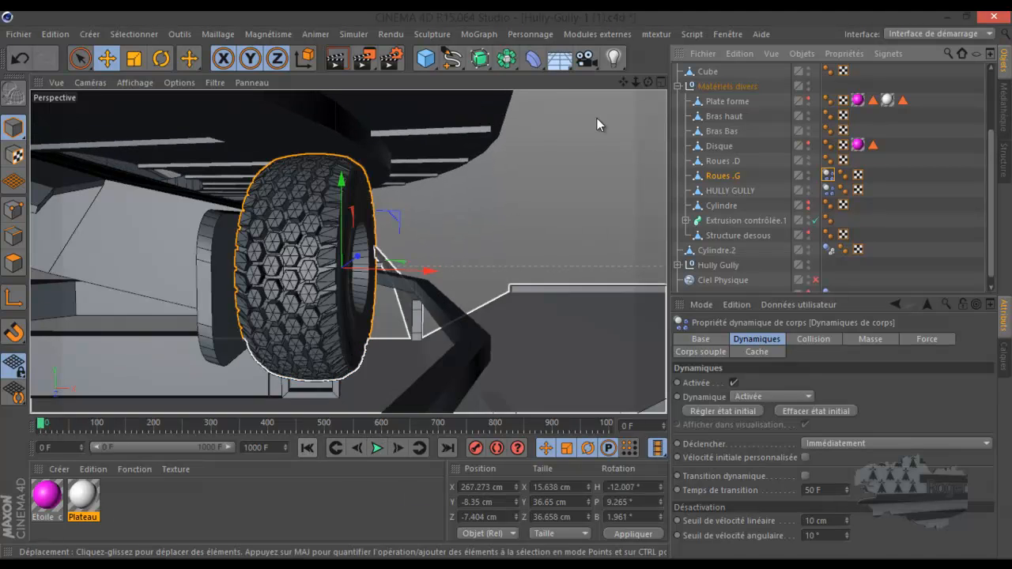
Create a dynamics hinge connector and nest it under Roues .G, with Roues .G placed above Roues .D in the hierarchy
{"action": "left_click_drag", "start_coordinate": [506, 291], "coordinate": [514, 277], "text": "alt"}
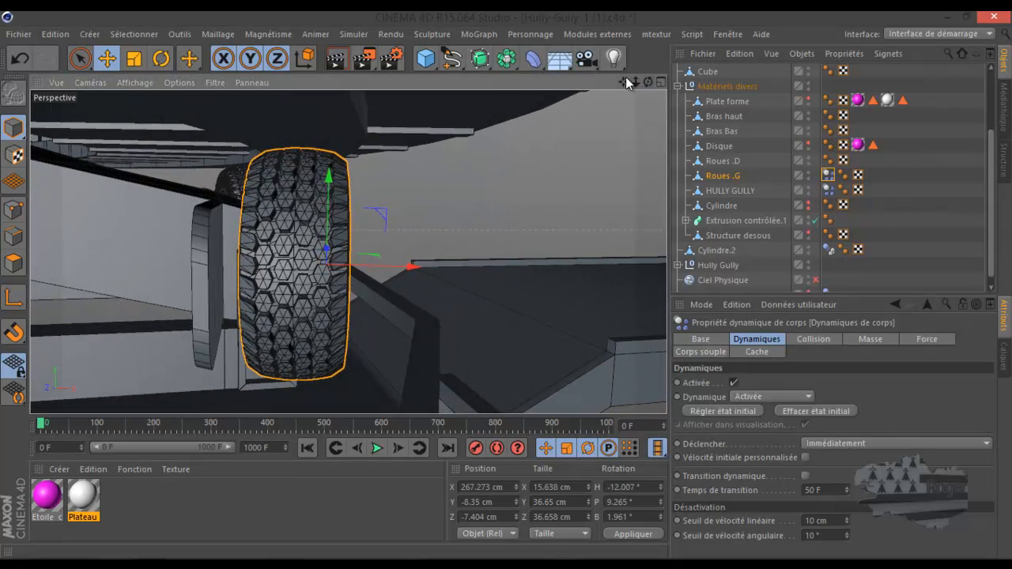
{"action": "left_click", "coordinate": [354, 34]}
{"action": "mouse_move", "coordinate": [360, 71]}
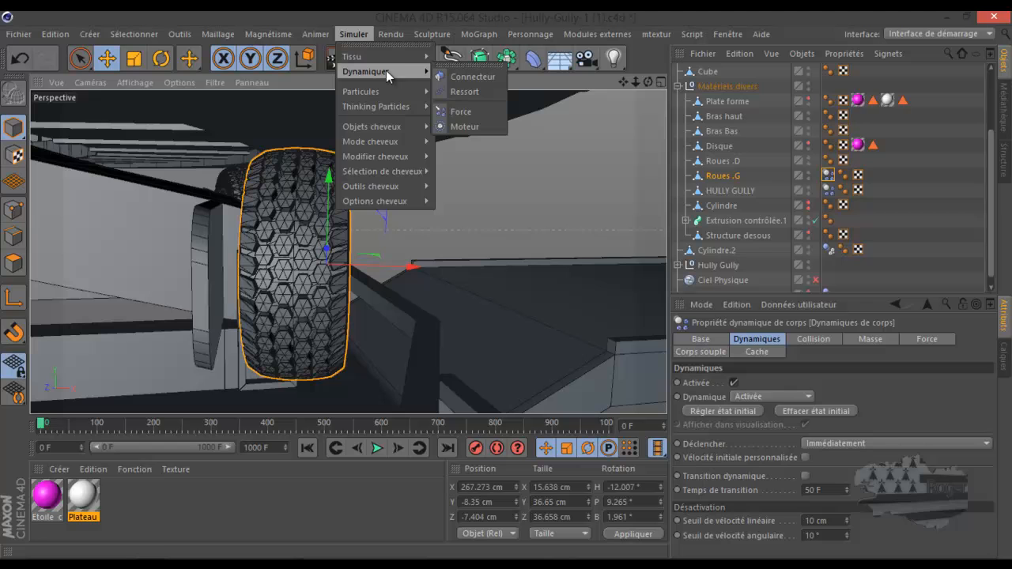
{"action": "left_click", "coordinate": [462, 77]}
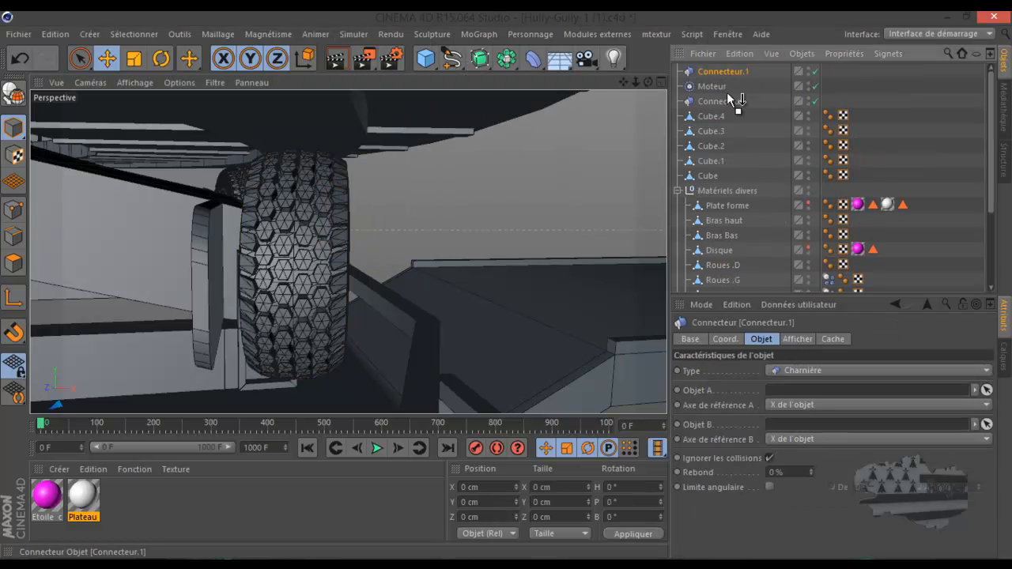
{"action": "left_click_drag", "start_coordinate": [734, 250], "coordinate": [726, 294]}
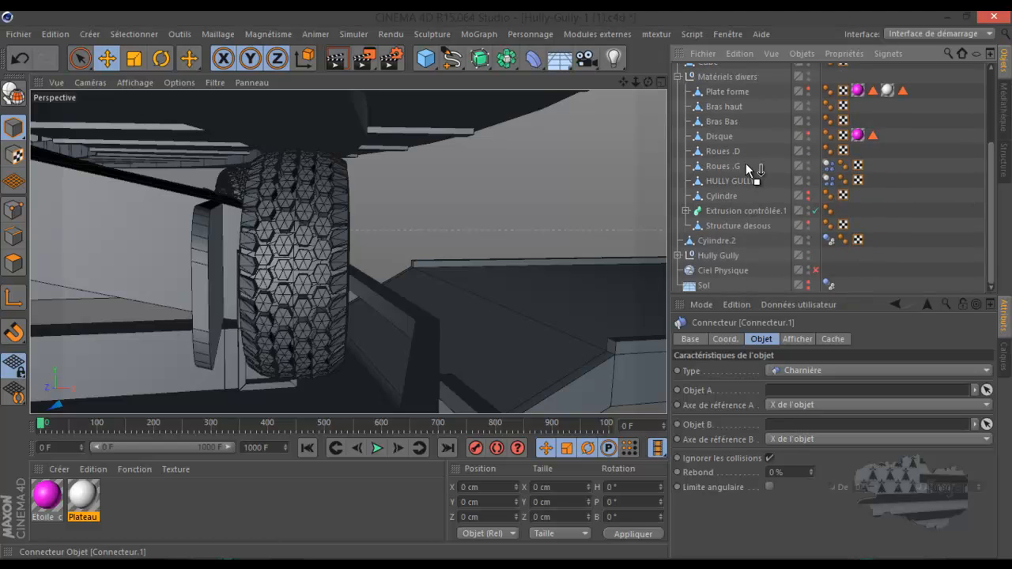
{"action": "left_click_drag", "start_coordinate": [720, 145], "coordinate": [717, 143]}
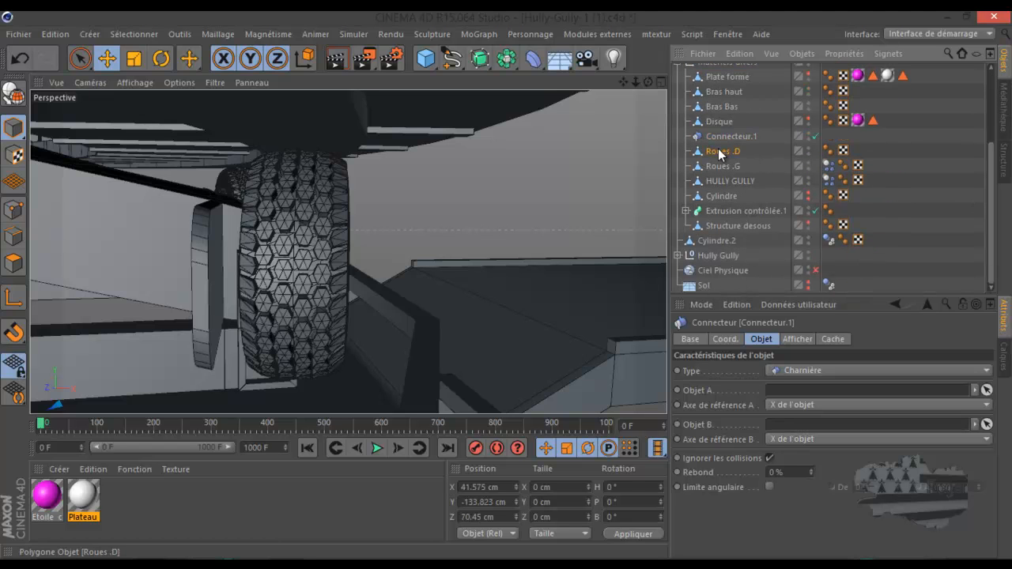
{"action": "left_click", "coordinate": [718, 150]}
{"action": "left_click", "coordinate": [721, 167]}
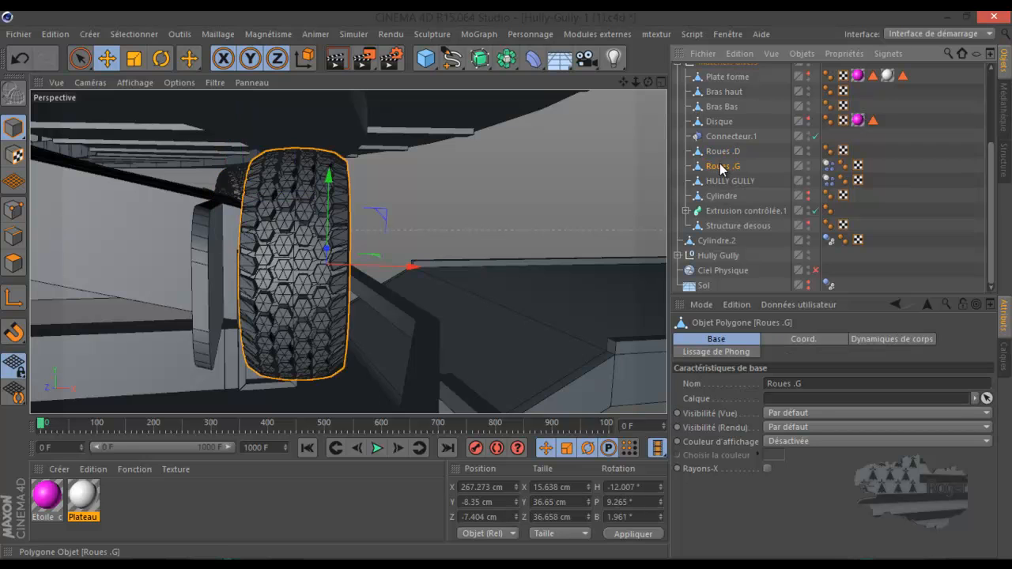
{"action": "left_click_drag", "start_coordinate": [721, 166], "coordinate": [723, 152]}
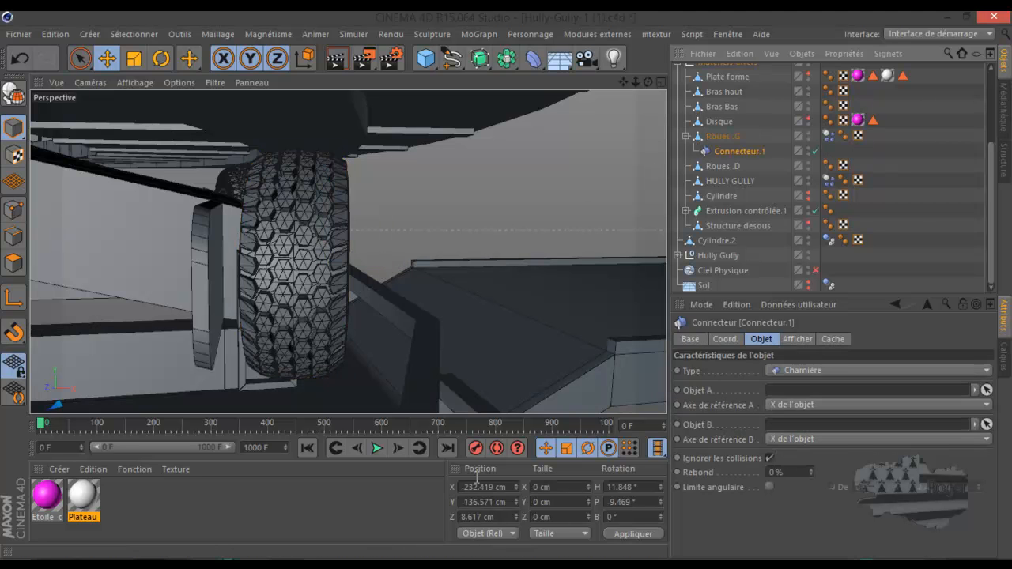
Zero the connector's relative position and rotation so it sits on the Roues .G axis
{"action": "double_click", "coordinate": [485, 487]}
{"action": "type", "text": "0"}
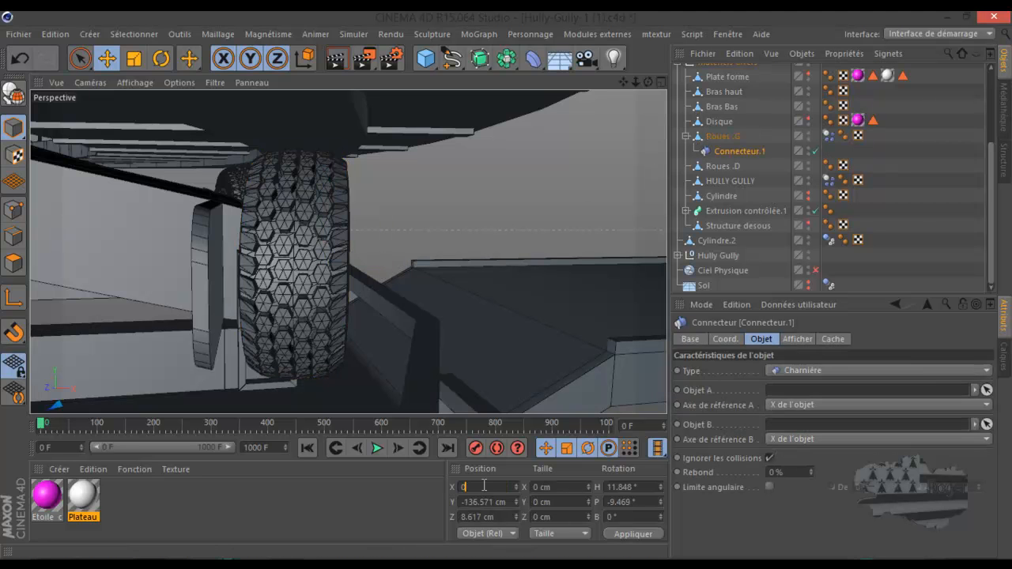
{"action": "double_click", "coordinate": [484, 501]}
{"action": "type", "text": "00"}
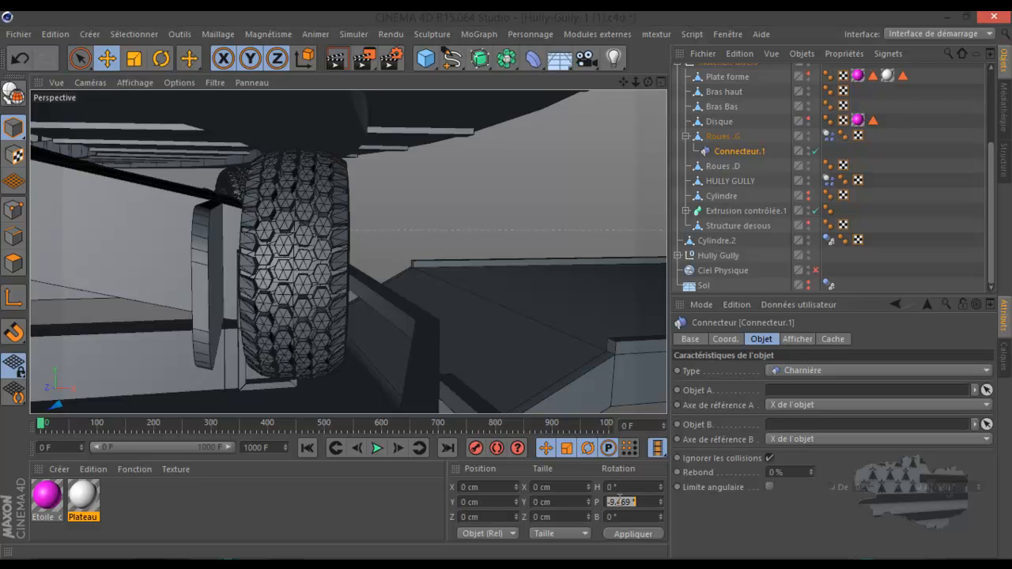
{"action": "left_click", "coordinate": [632, 534]}
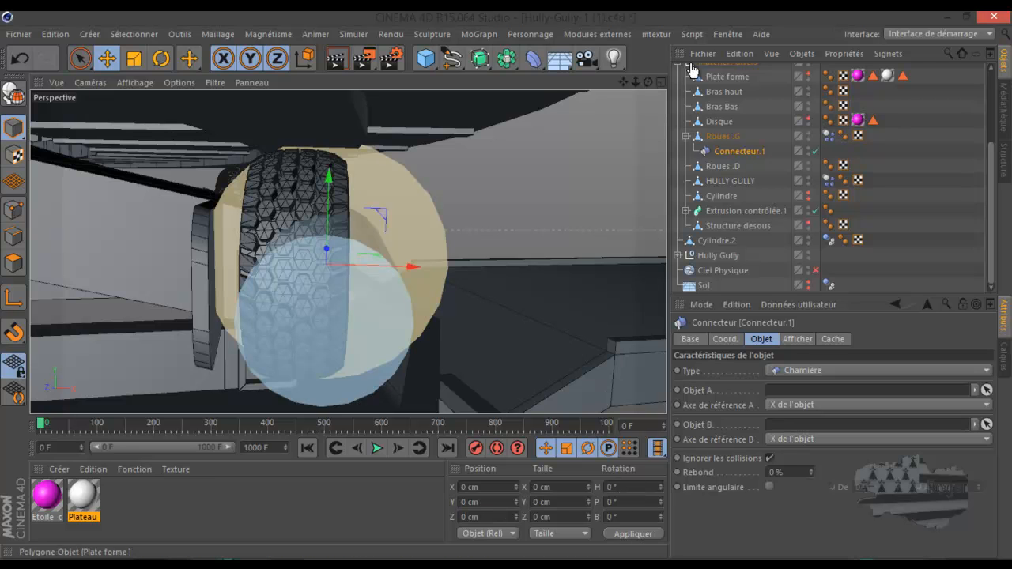
Set the connector's H rotation to 90° to align the hinge with the wheel's axle
{"action": "left_click_drag", "start_coordinate": [649, 82], "coordinate": [506, 285]}
{"action": "right_click_drag", "start_coordinate": [333, 208], "coordinate": [304, 209], "text": "alt"}
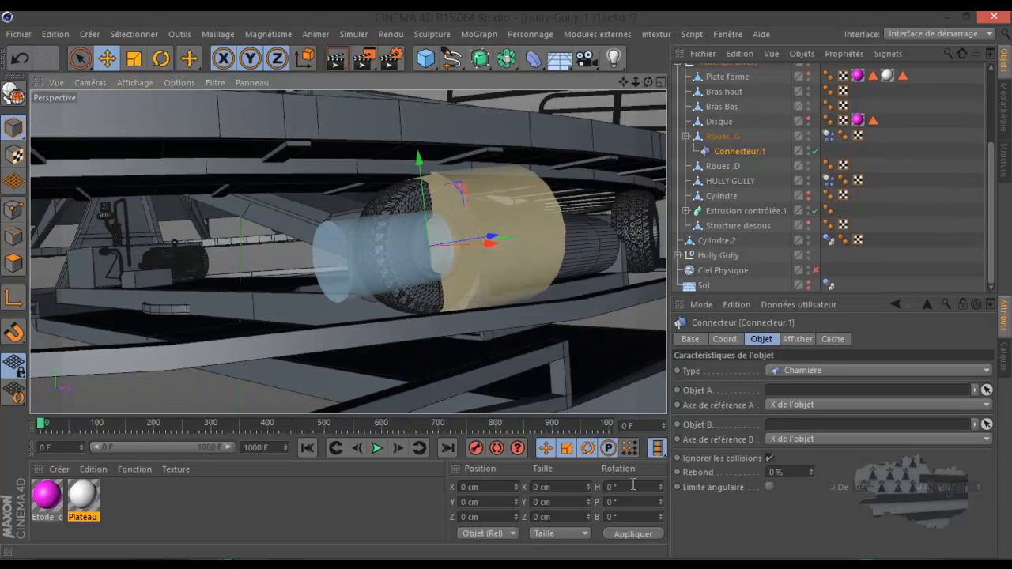
{"action": "left_click", "coordinate": [632, 485]}
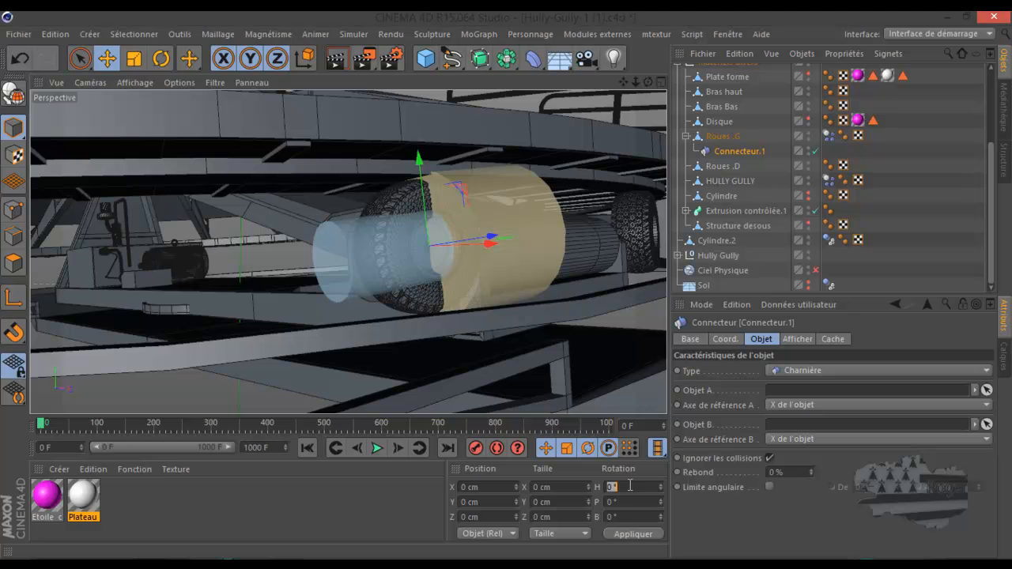
{"action": "key", "text": "Return"}
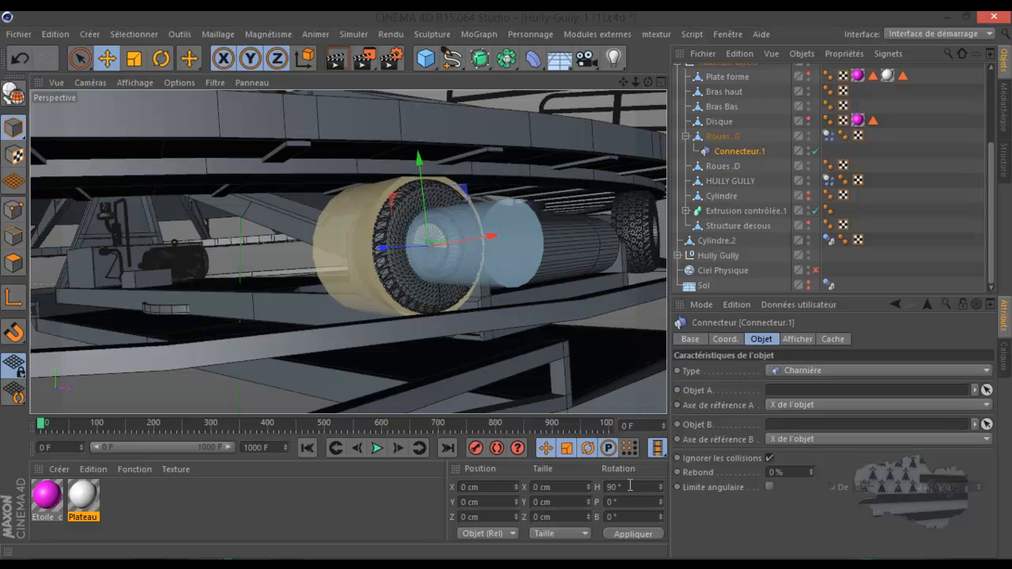
Assign Roues .G as Objet A and Bras Bas as Objet B of the wheel's hinge connector
{"action": "left_click_drag", "start_coordinate": [648, 82], "coordinate": [500, 284]}
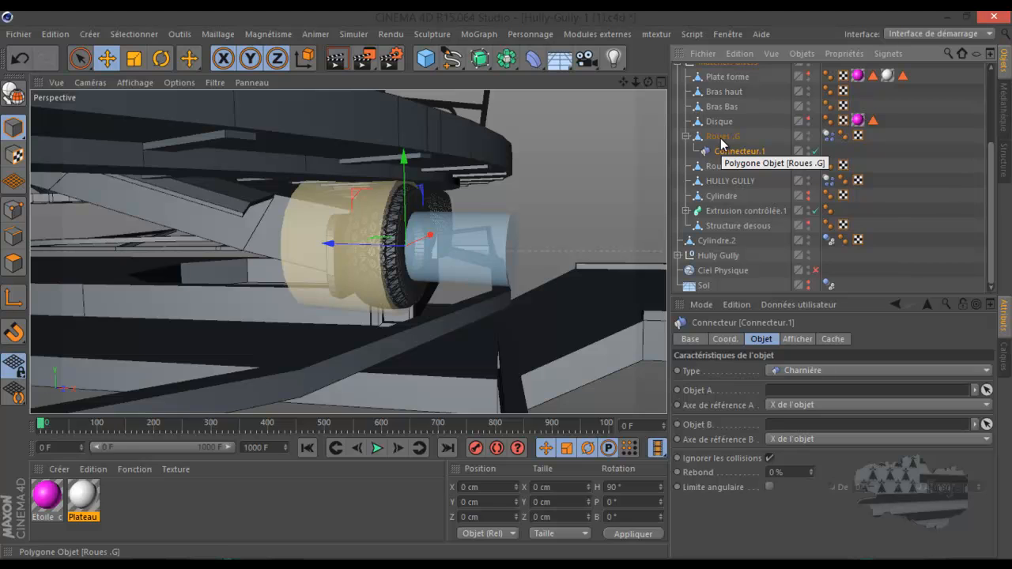
{"action": "left_click_drag", "start_coordinate": [721, 143], "coordinate": [791, 205]}
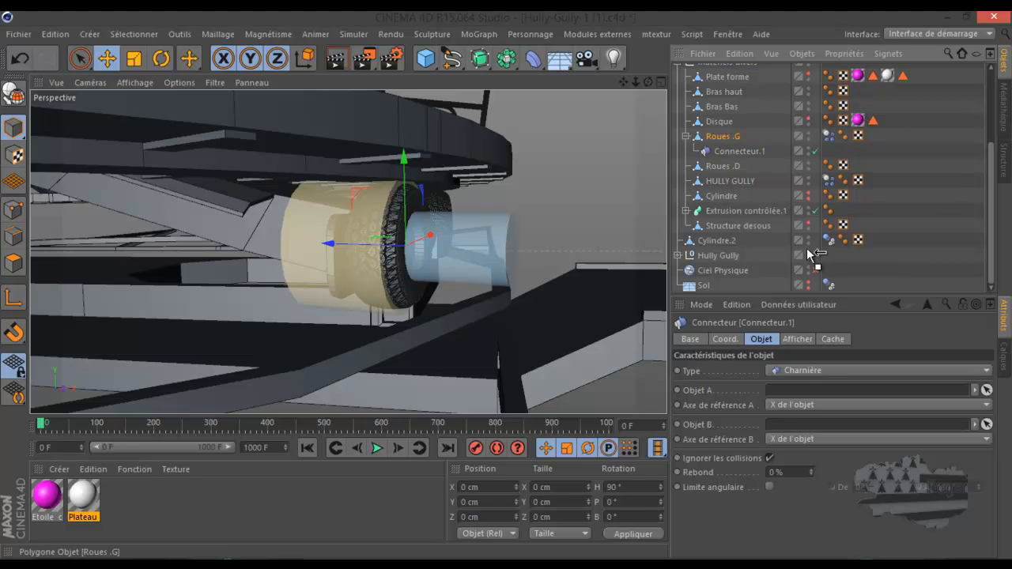
{"action": "left_click_drag", "start_coordinate": [801, 380], "coordinate": [801, 389]}
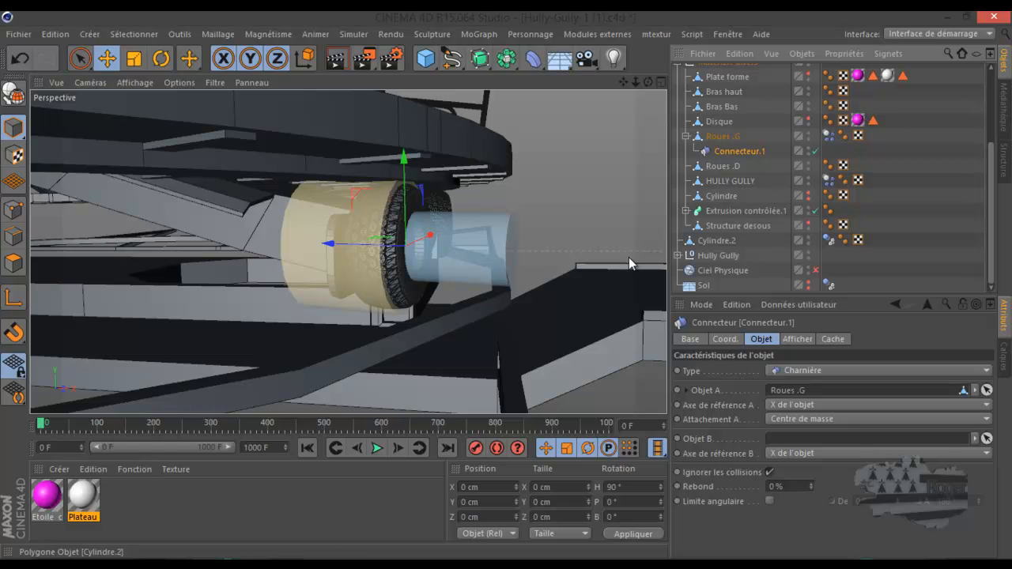
{"action": "left_click", "coordinate": [248, 296]}
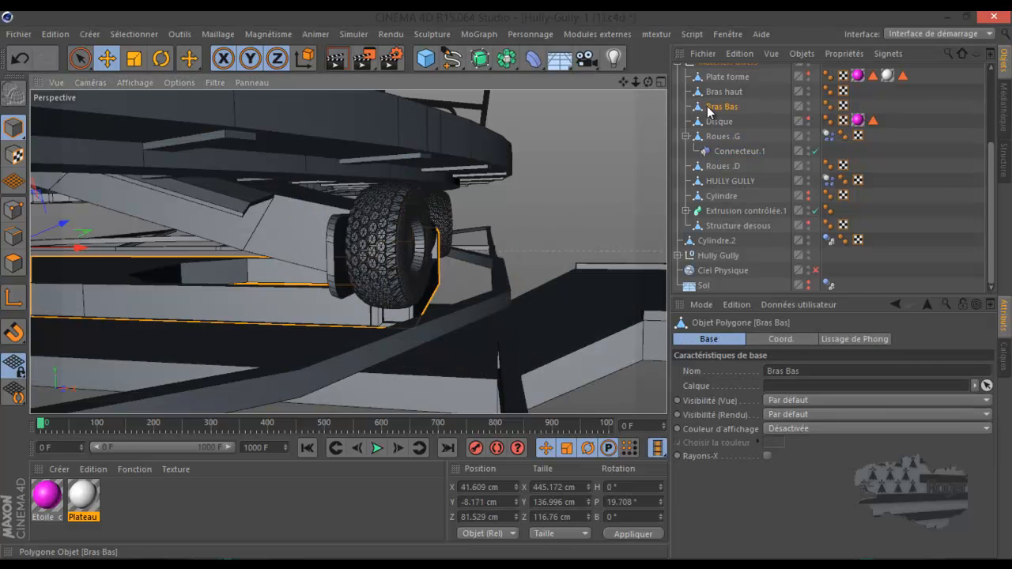
{"action": "left_click", "coordinate": [731, 150]}
{"action": "left_click_drag", "start_coordinate": [720, 111], "coordinate": [758, 128]}
{"action": "left_click_drag", "start_coordinate": [814, 412], "coordinate": [831, 439]}
Play the animation to check the wheel's rotation on its hinge, then return to frame 0
{"action": "left_click", "coordinate": [377, 451]}
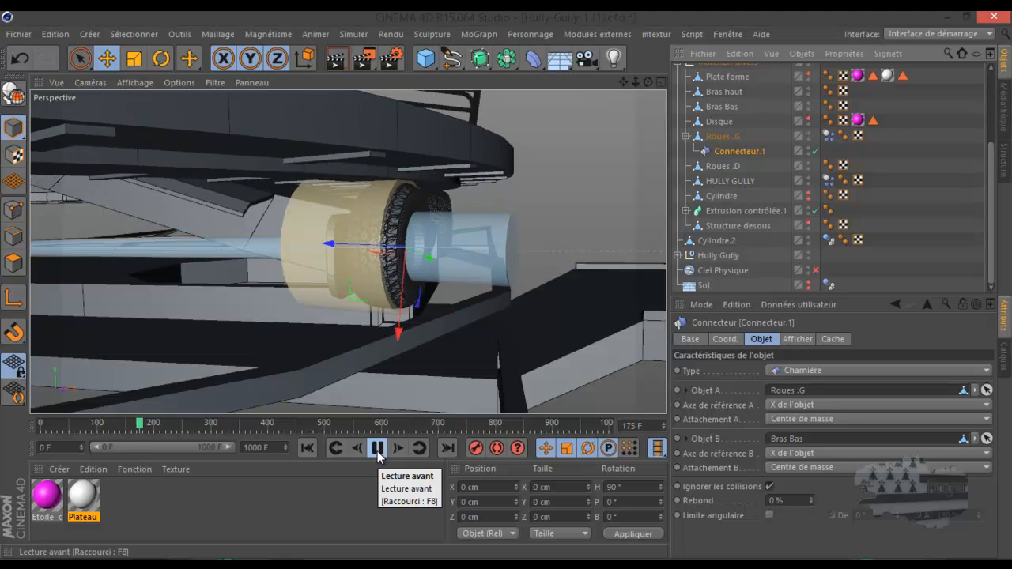
{"action": "left_click", "coordinate": [377, 448]}
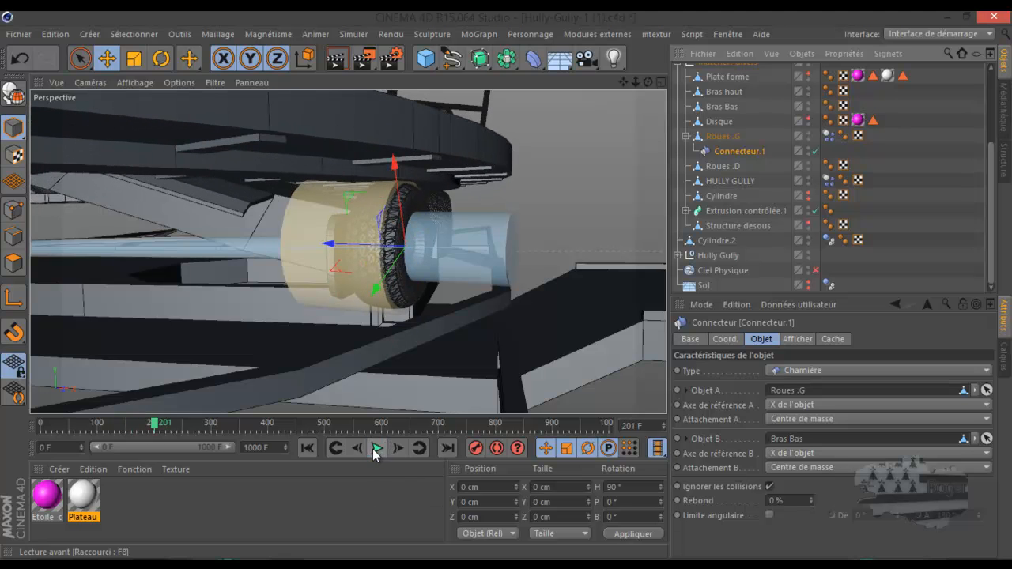
{"action": "left_click", "coordinate": [321, 448]}
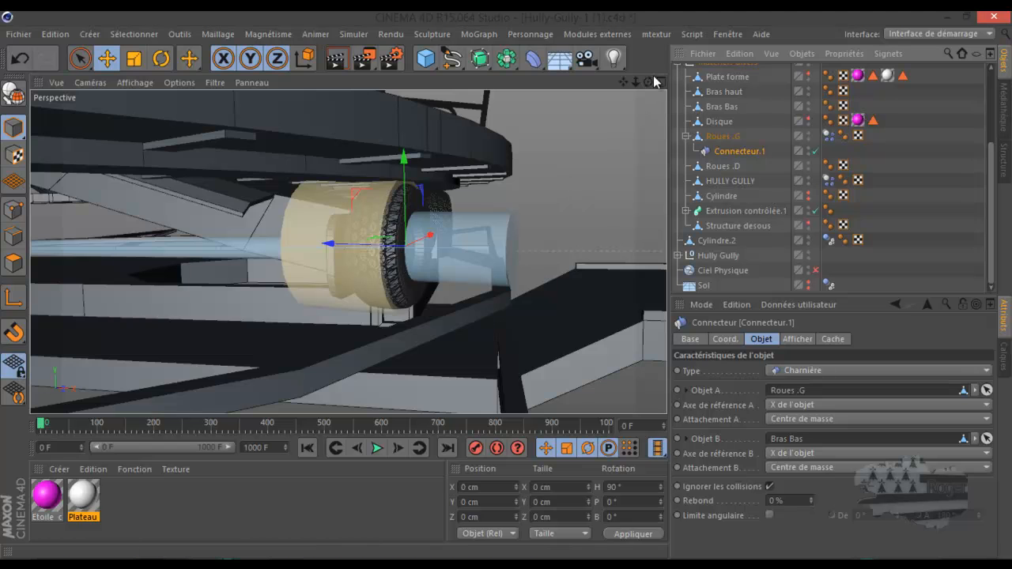
Select Bras haut and examine how its upper end meets the lower arm and the hub beneath the platform
{"action": "left_click_drag", "start_coordinate": [647, 83], "coordinate": [507, 285]}
{"action": "scroll", "coordinate": [611, 171], "scroll_direction": "down", "scroll_amount": 3}
{"action": "scroll", "coordinate": [617, 173], "scroll_direction": "down", "scroll_amount": 2}
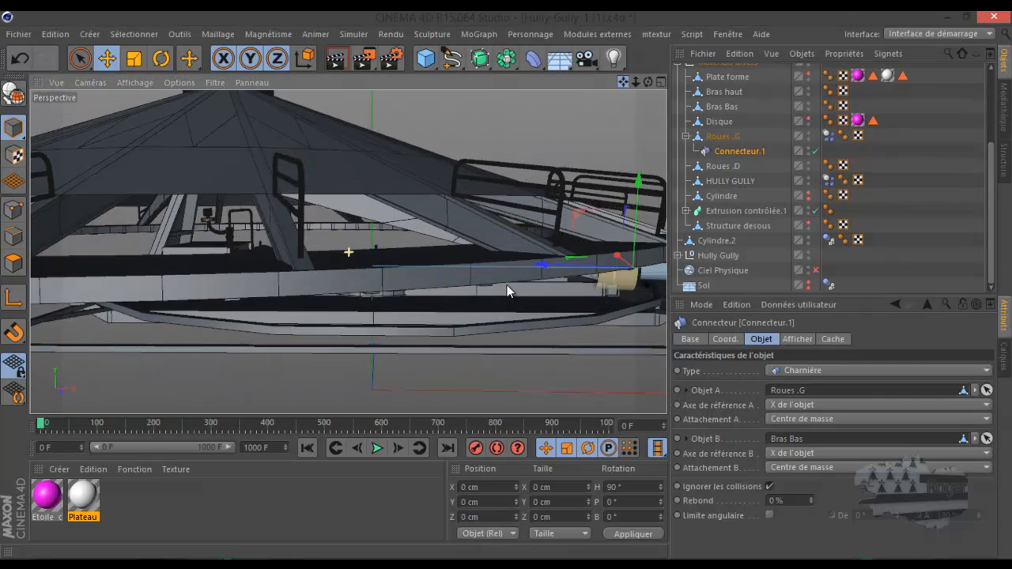
{"action": "left_click_drag", "start_coordinate": [646, 82], "coordinate": [507, 282]}
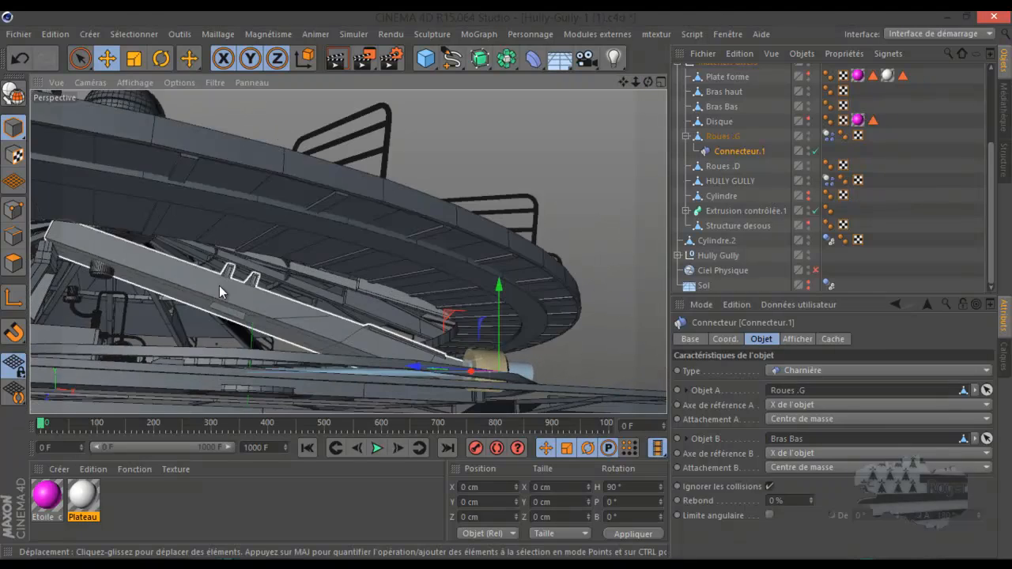
{"action": "left_click", "coordinate": [219, 286]}
{"action": "left_click_drag", "start_coordinate": [565, 229], "coordinate": [211, 249], "text": "alt"}
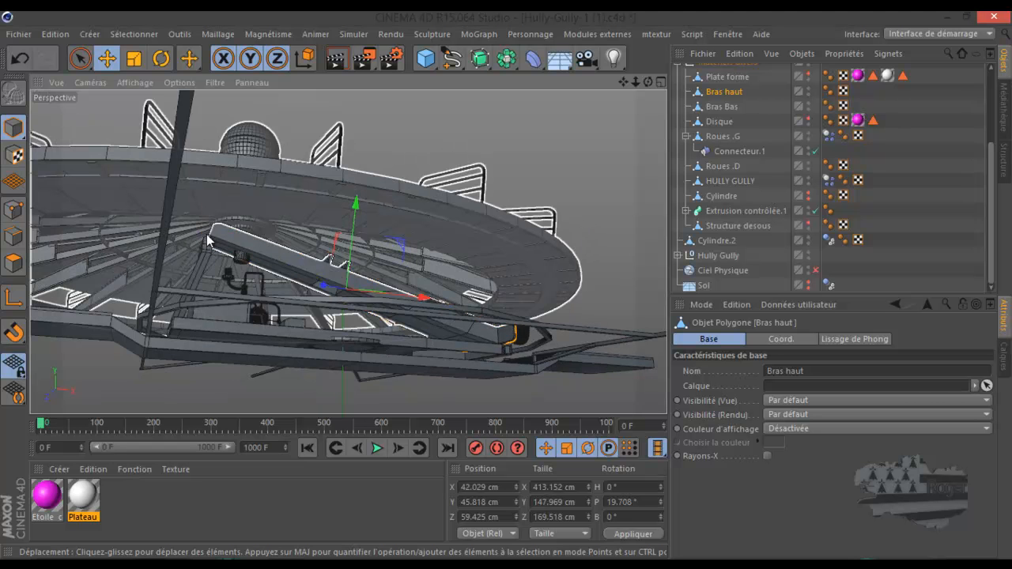
{"action": "scroll", "coordinate": [207, 232], "scroll_direction": "up", "scroll_amount": 7}
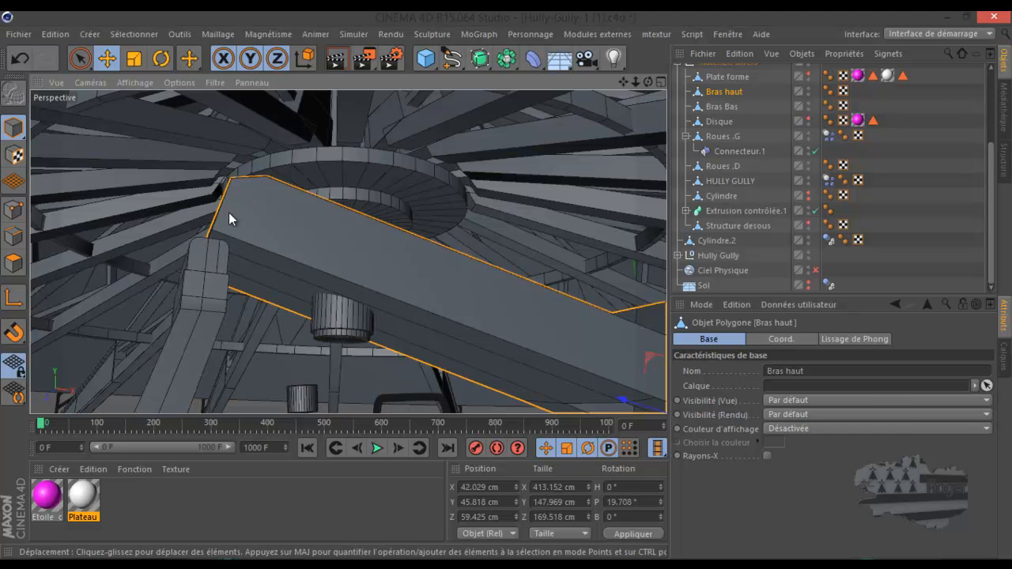
{"action": "scroll", "coordinate": [265, 224], "scroll_direction": "down", "scroll_amount": 3}
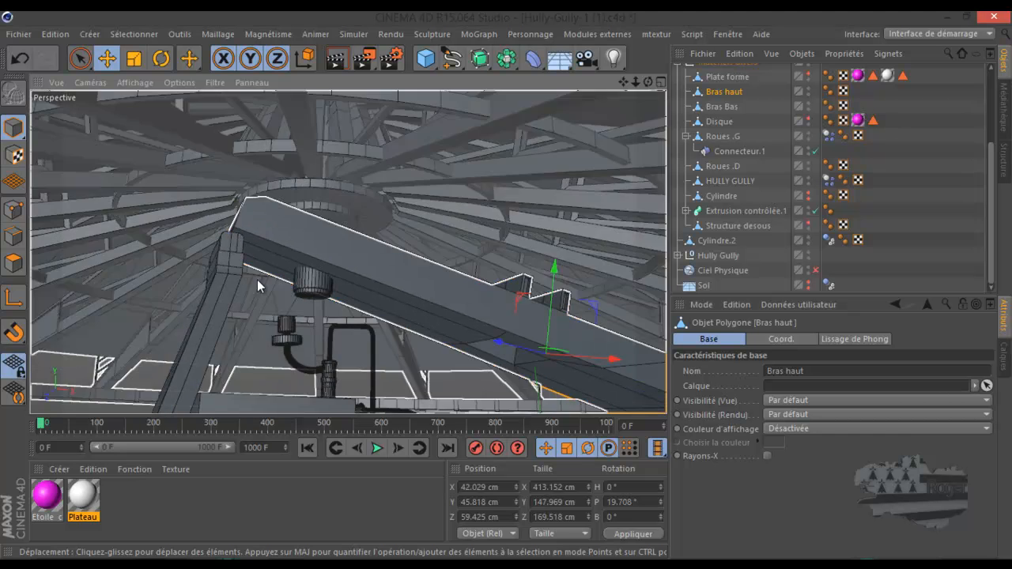
{"action": "scroll", "coordinate": [281, 334], "scroll_direction": "down", "scroll_amount": 3}
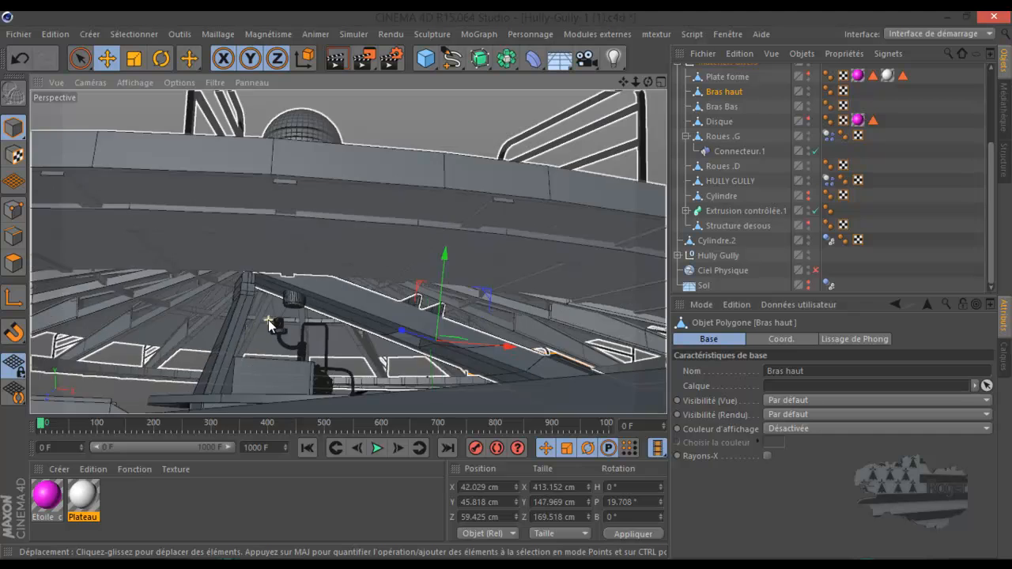
{"action": "scroll", "coordinate": [321, 381], "scroll_direction": "up", "scroll_amount": 2}
{"action": "scroll", "coordinate": [322, 380], "scroll_direction": "up", "scroll_amount": 2}
{"action": "scroll", "coordinate": [322, 380], "scroll_direction": "down", "scroll_amount": 3}
{"action": "scroll", "coordinate": [332, 388], "scroll_direction": "up", "scroll_amount": 1}
{"action": "scroll", "coordinate": [297, 226], "scroll_direction": "up", "scroll_amount": 4}
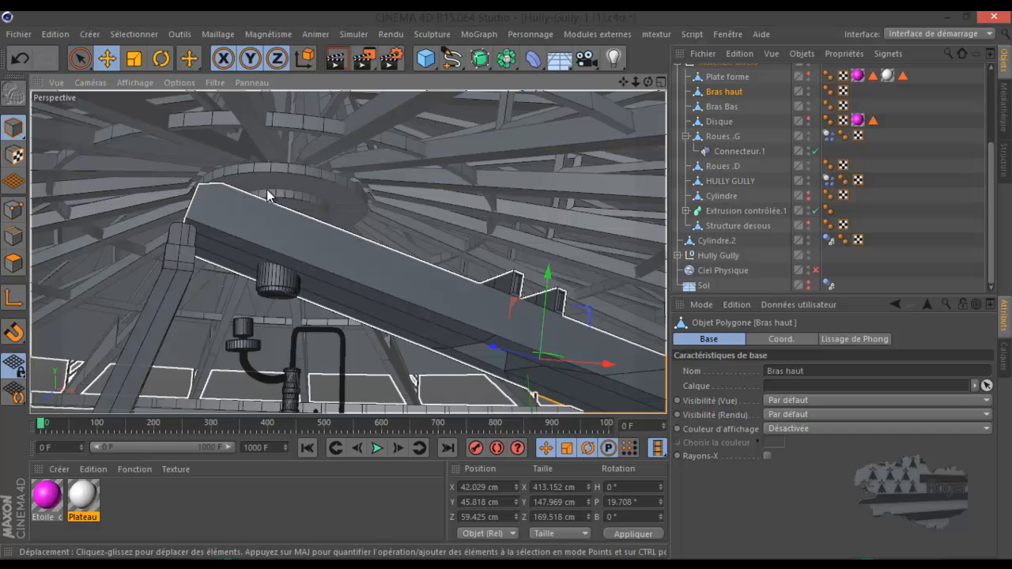
Select Bras Bas, Plateau Tournant and HULLY GULLY in the view to identify the parts around the upper arm's joint
{"action": "left_click", "coordinate": [190, 238]}
{"action": "left_click", "coordinate": [215, 219]}
{"action": "left_click", "coordinate": [188, 245]}
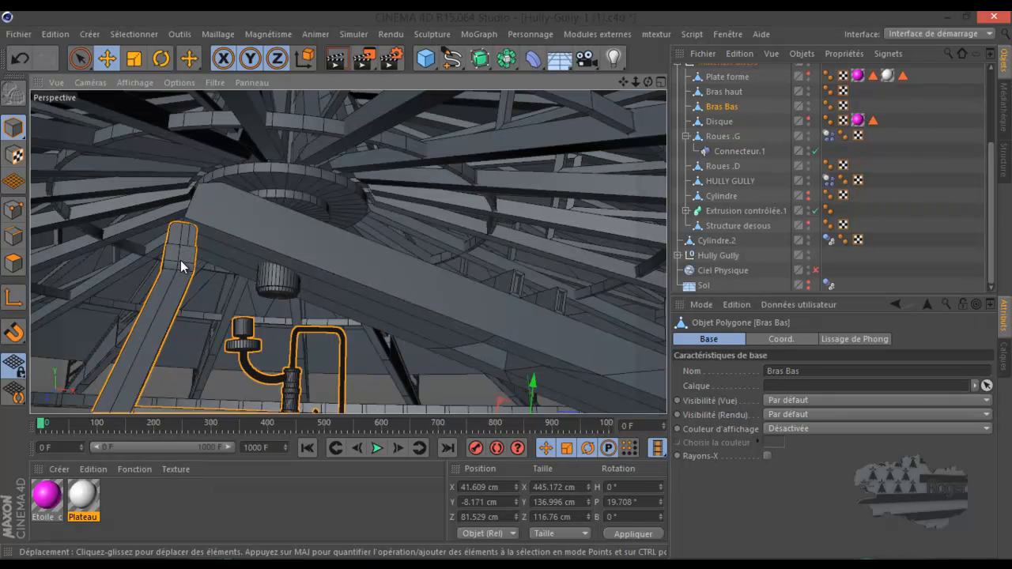
{"action": "left_click", "coordinate": [180, 263]}
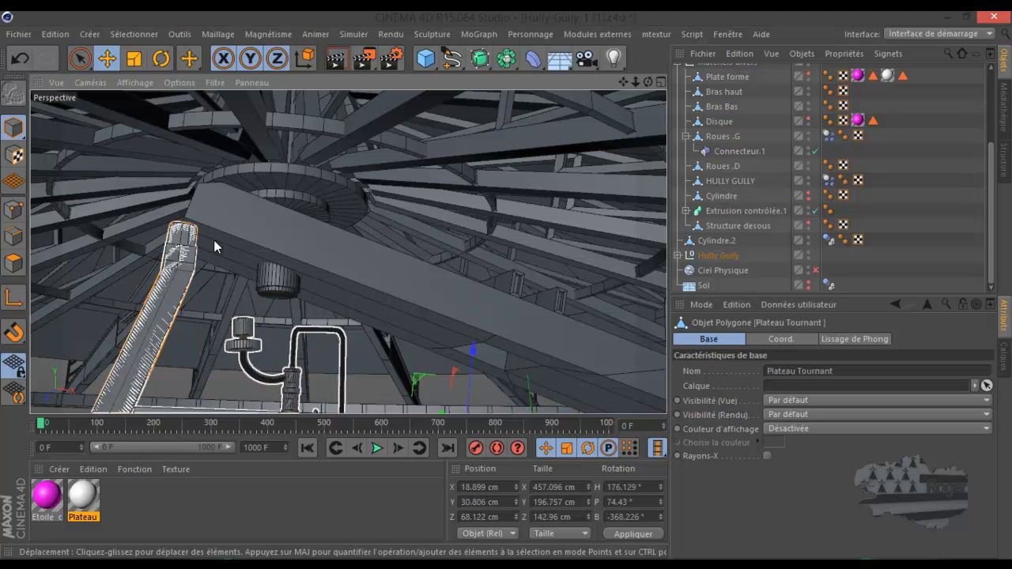
{"action": "left_click", "coordinate": [441, 191]}
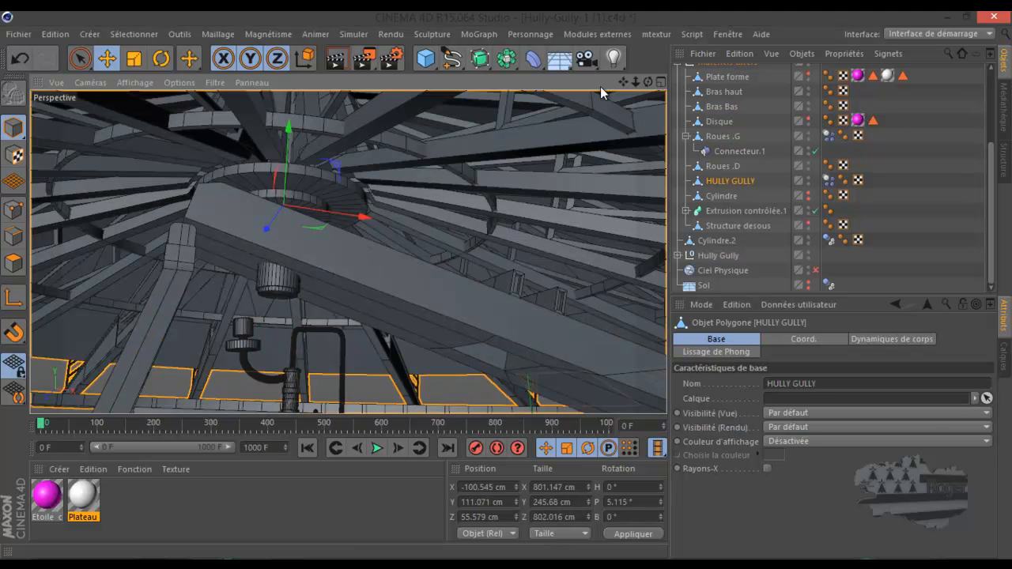
{"action": "left_click_drag", "start_coordinate": [648, 81], "coordinate": [506, 287]}
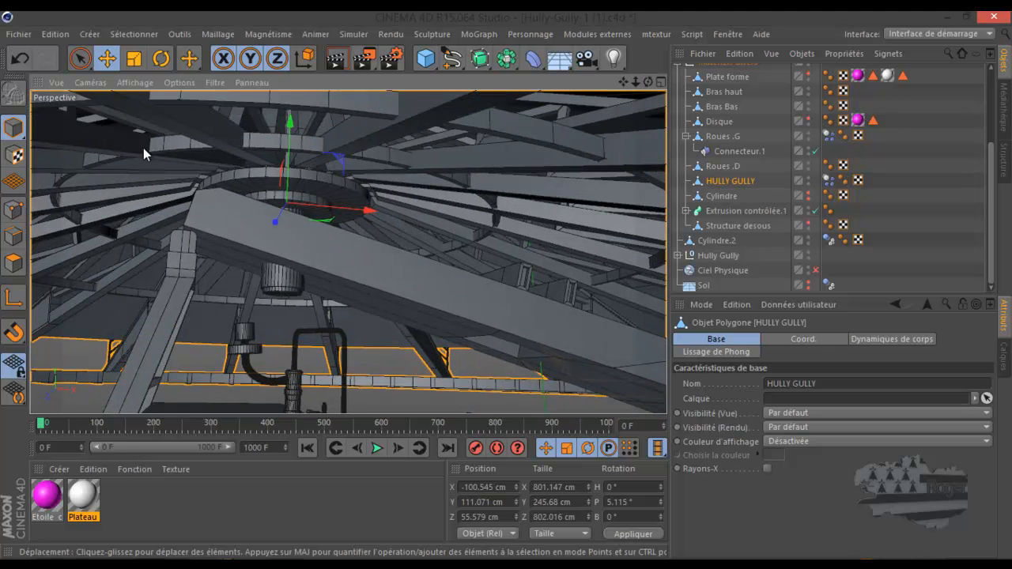
Hide HULLY GULLY temporarily and examine how Cylindre.2 passes through the upper end of the upper arm
{"action": "left_click", "coordinate": [808, 181]}
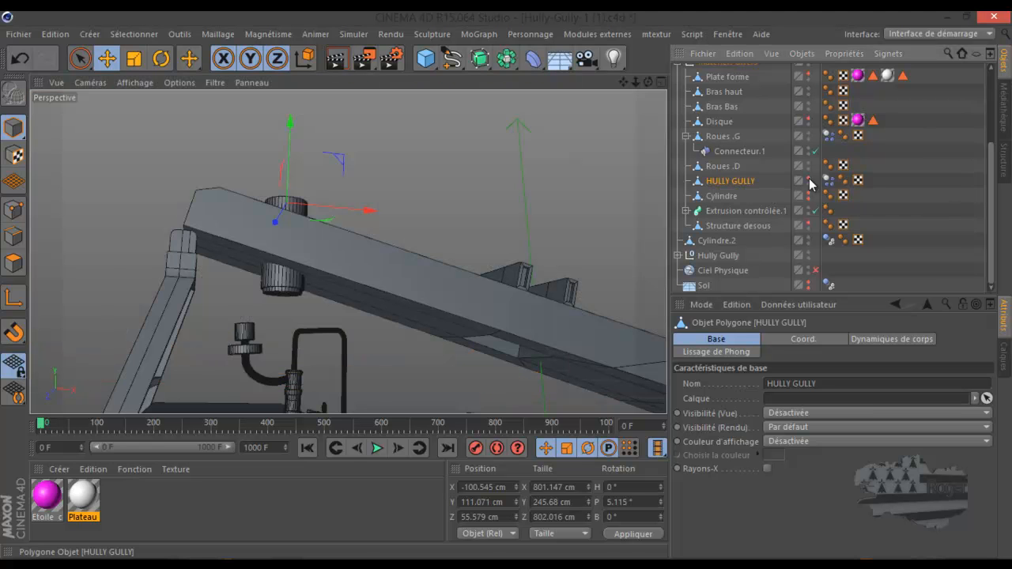
{"action": "scroll", "coordinate": [461, 227], "scroll_direction": "down", "scroll_amount": 2}
{"action": "mouse_move", "coordinate": [648, 82]}
{"action": "left_mouse_down"}
{"action": "mouse_move", "coordinate": [506, 284]}
{"action": "mouse_move", "coordinate": [647, 86]}
{"action": "left_mouse_up"}
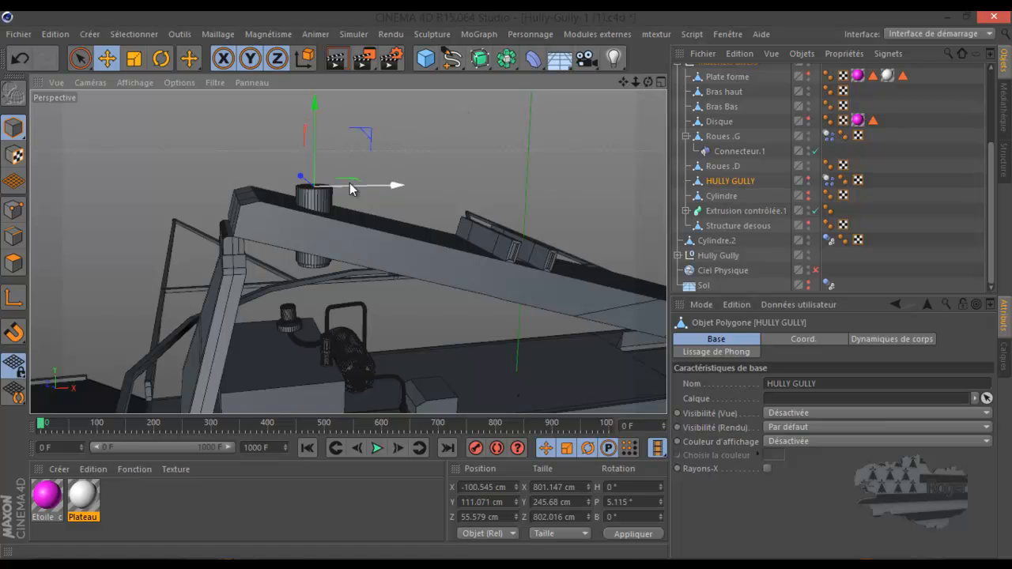
{"action": "left_click", "coordinate": [316, 198]}
{"action": "mouse_move", "coordinate": [315, 107]}
{"action": "left_mouse_down"}
{"action": "mouse_move", "coordinate": [320, 261]}
{"action": "mouse_move", "coordinate": [319, 129]}
{"action": "mouse_move", "coordinate": [510, 287]}
{"action": "mouse_move", "coordinate": [333, 100]}
{"action": "left_mouse_up"}
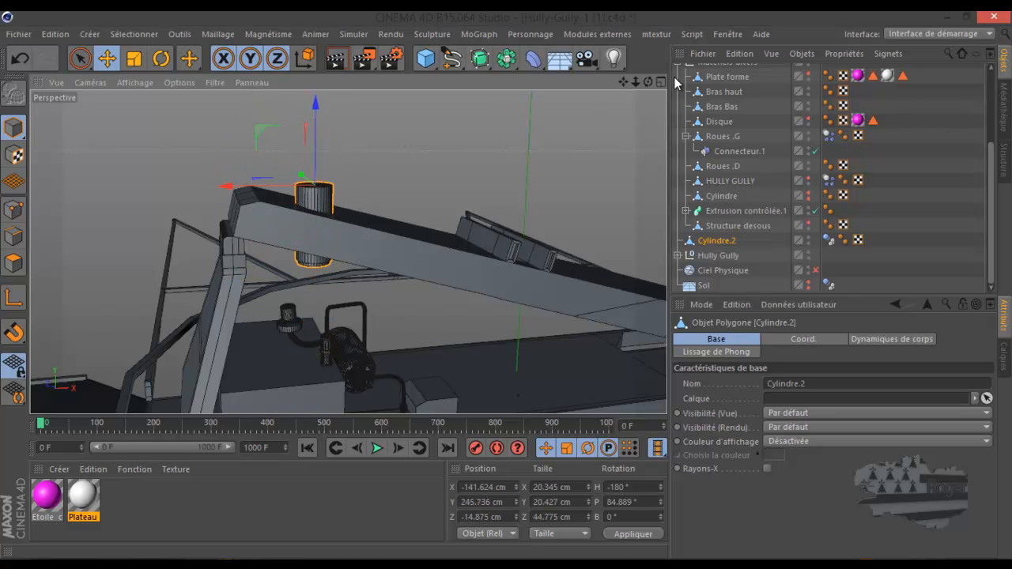
{"action": "left_click_drag", "start_coordinate": [648, 83], "coordinate": [506, 289]}
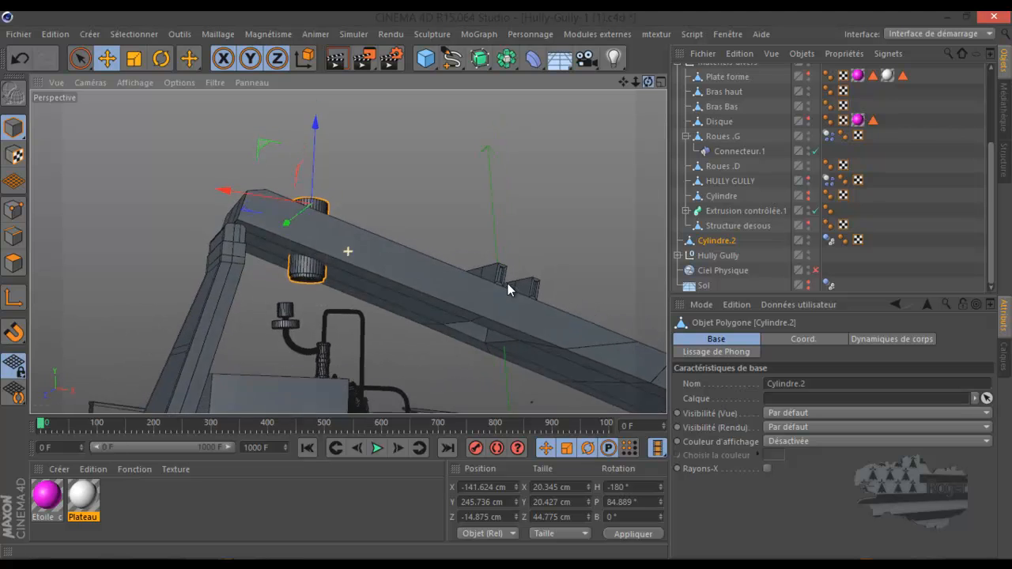
{"action": "scroll", "coordinate": [307, 286], "scroll_direction": "up", "scroll_amount": 5}
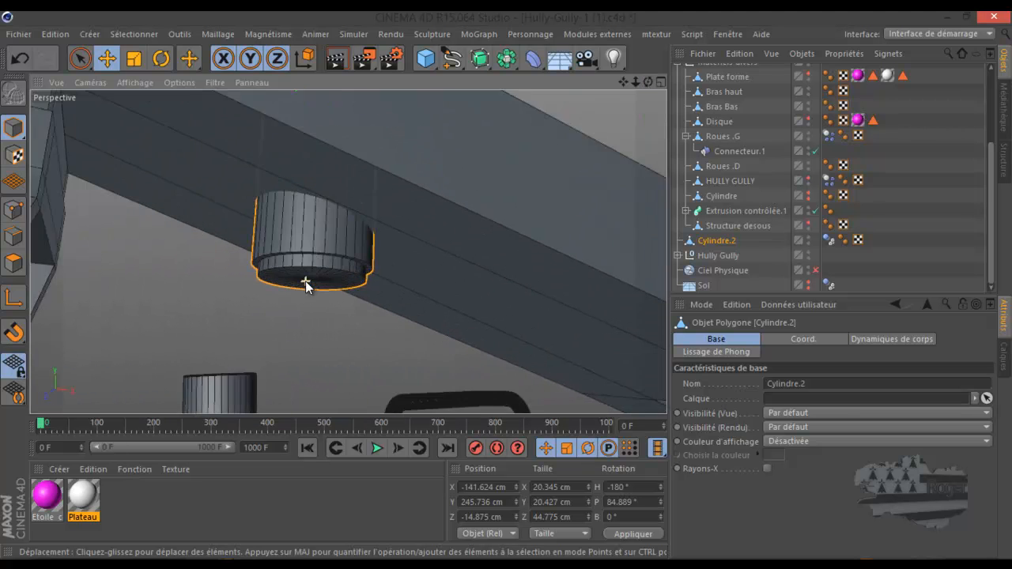
{"action": "scroll", "coordinate": [306, 285], "scroll_direction": "up", "scroll_amount": 2}
{"action": "scroll", "coordinate": [307, 266], "scroll_direction": "down", "scroll_amount": 5}
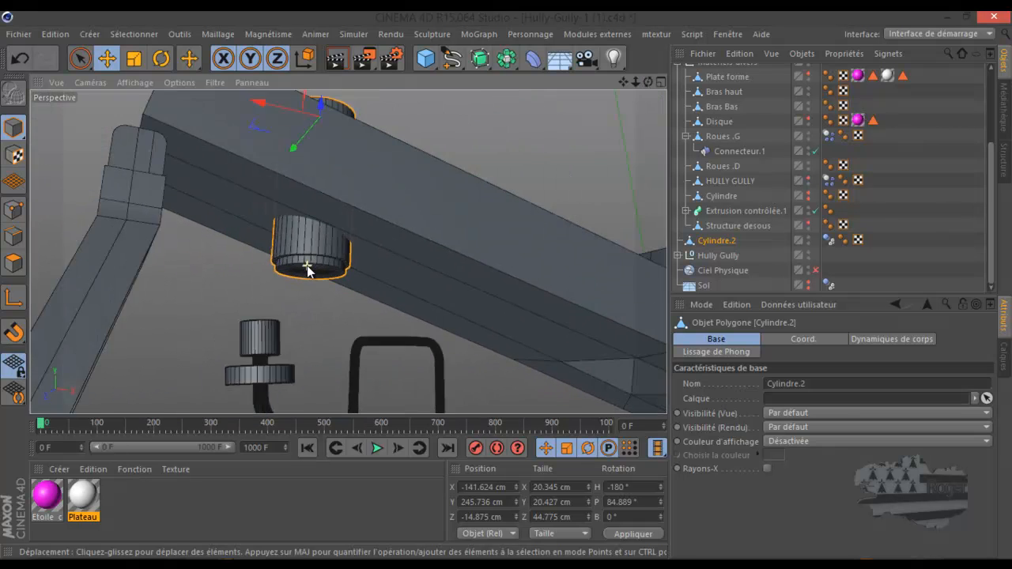
{"action": "left_click", "coordinate": [19, 58]}
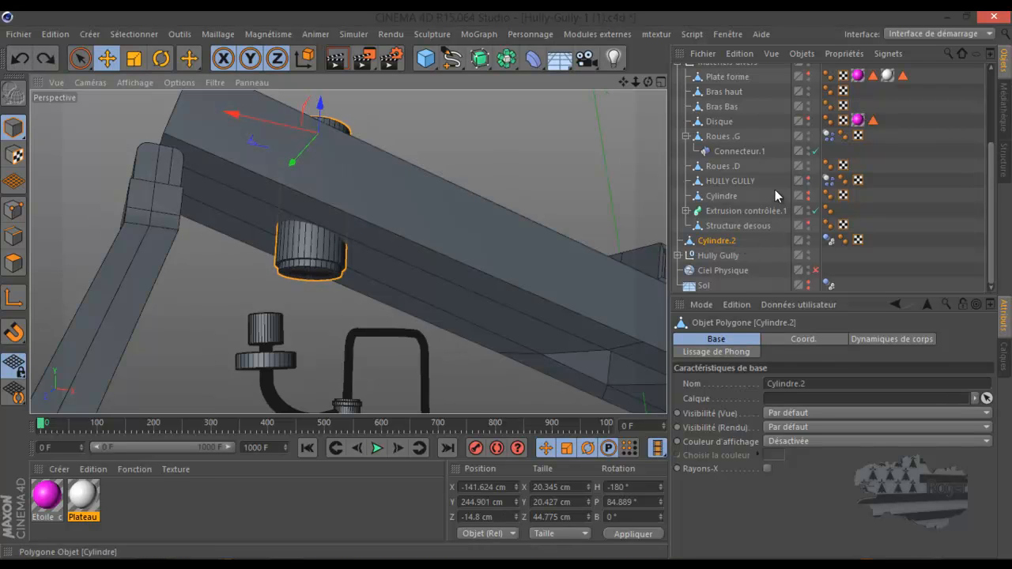
{"action": "left_click", "coordinate": [809, 179]}
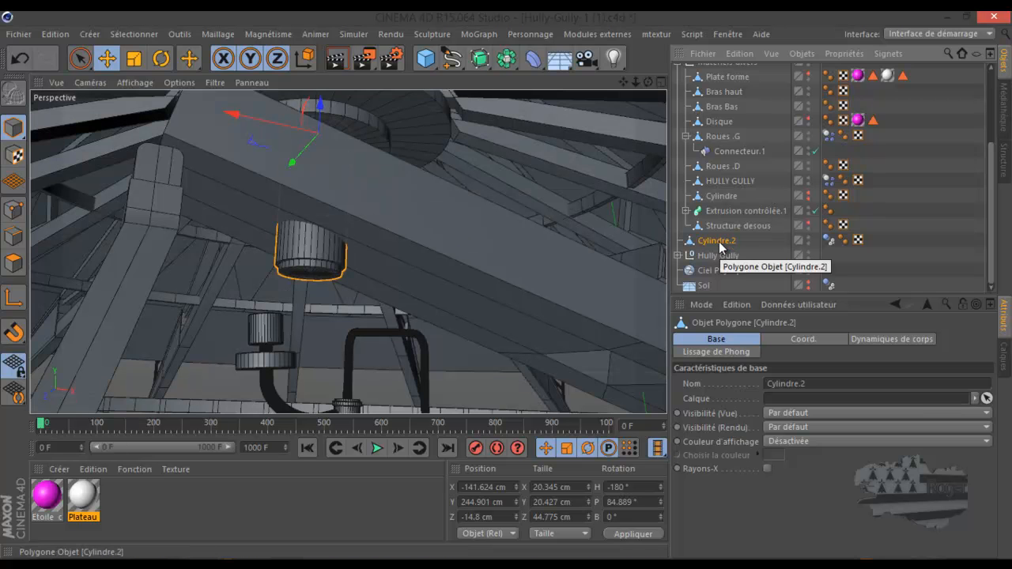
Try sliding Cylindre.2 down along its axis out of the upper arm, and undo both moves
{"action": "left_click_drag", "start_coordinate": [319, 105], "coordinate": [321, 163]}
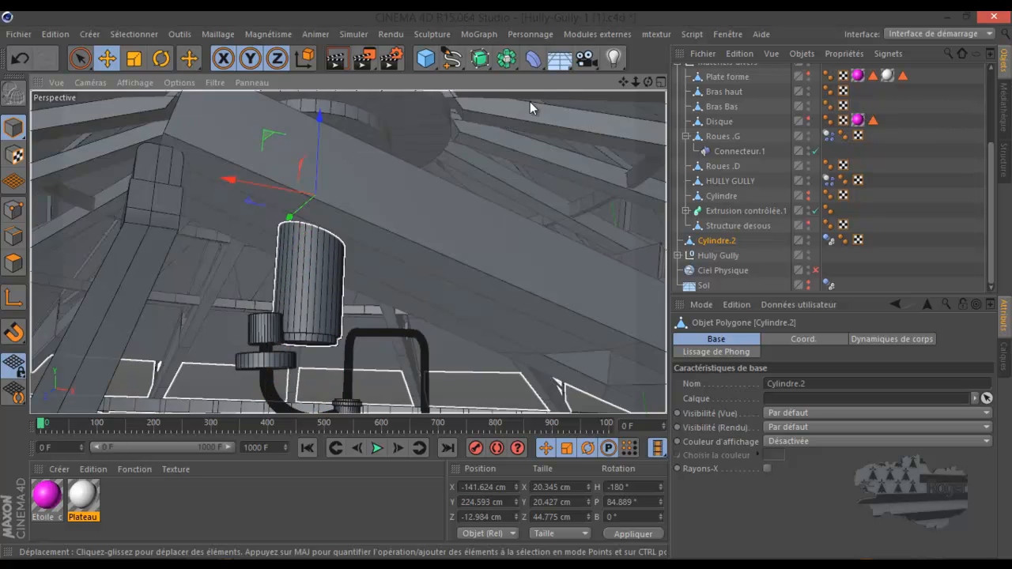
{"action": "left_click_drag", "start_coordinate": [648, 84], "coordinate": [507, 290]}
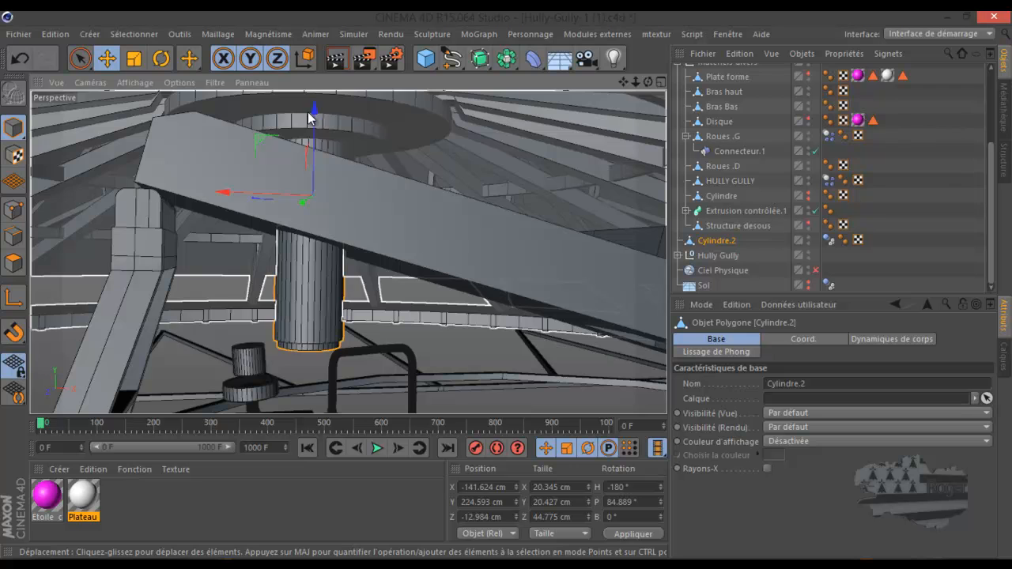
{"action": "left_click_drag", "start_coordinate": [315, 110], "coordinate": [312, 226]}
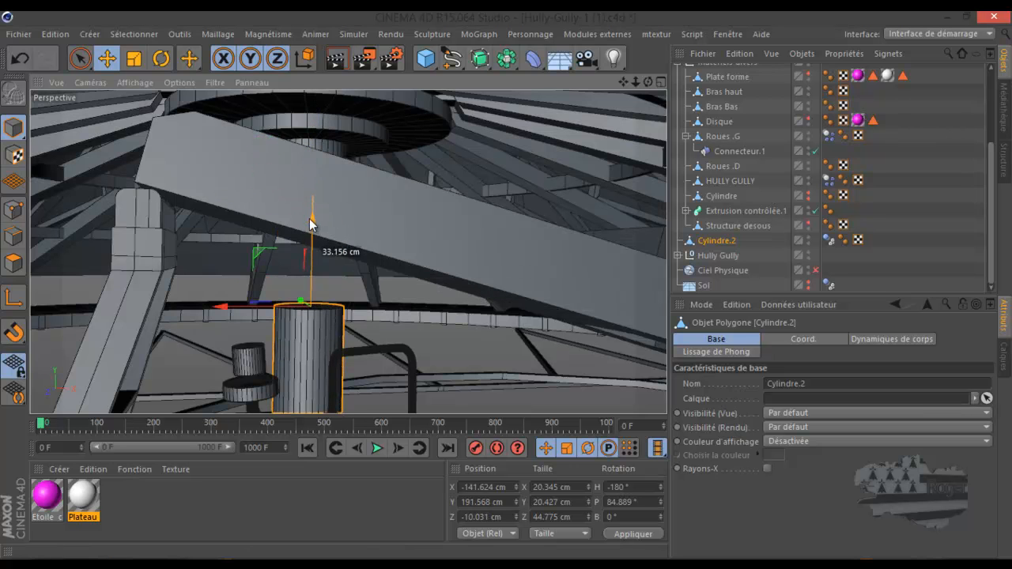
{"action": "left_click", "coordinate": [21, 59]}
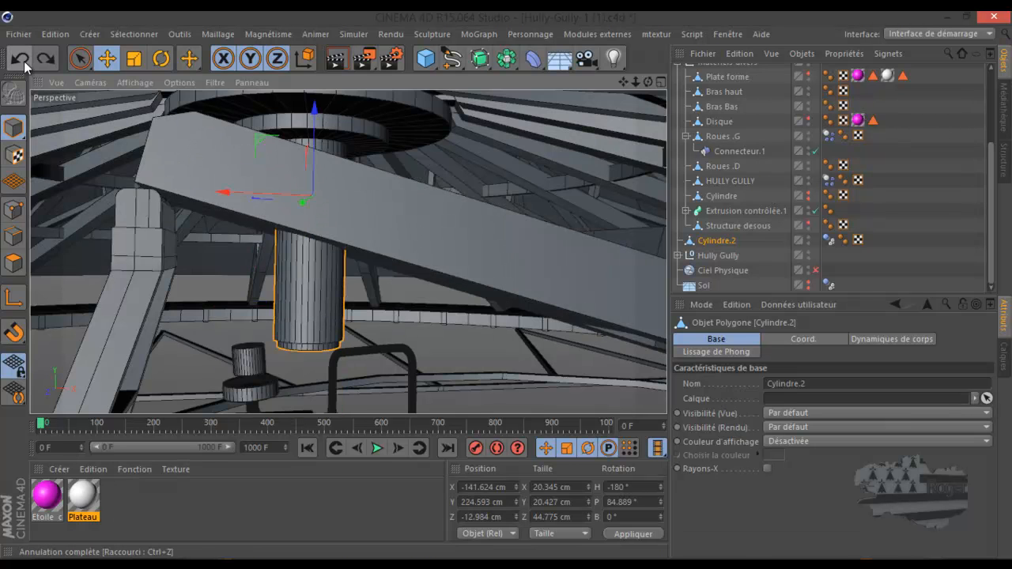
{"action": "left_click", "coordinate": [24, 60]}
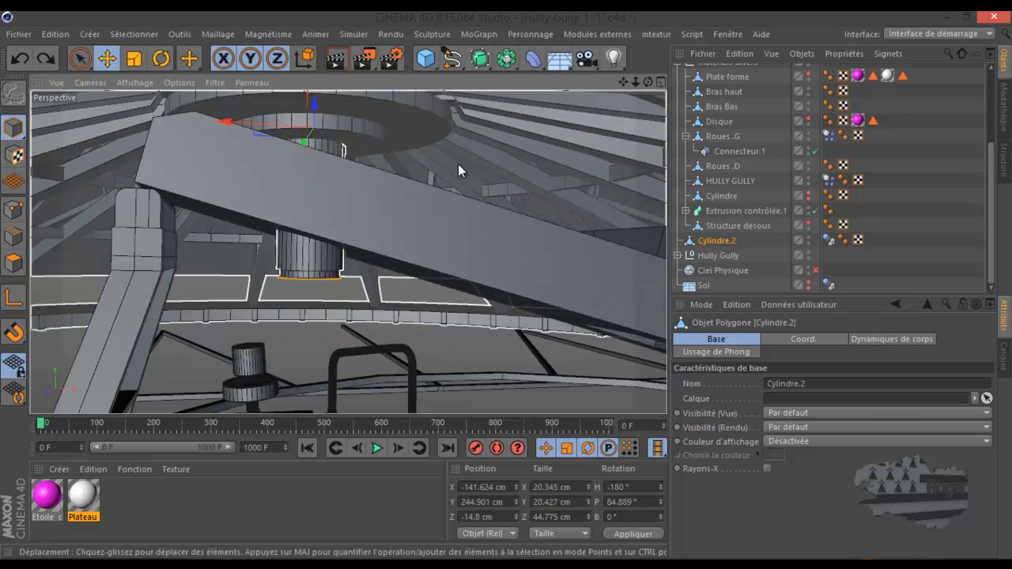
Pick out Bras haut and HULLY GULLY around the joint and hide HULLY GULLY in the view
{"action": "scroll", "coordinate": [417, 191], "scroll_direction": "down", "scroll_amount": 3}
{"action": "scroll", "coordinate": [417, 192], "scroll_direction": "up", "scroll_amount": 2}
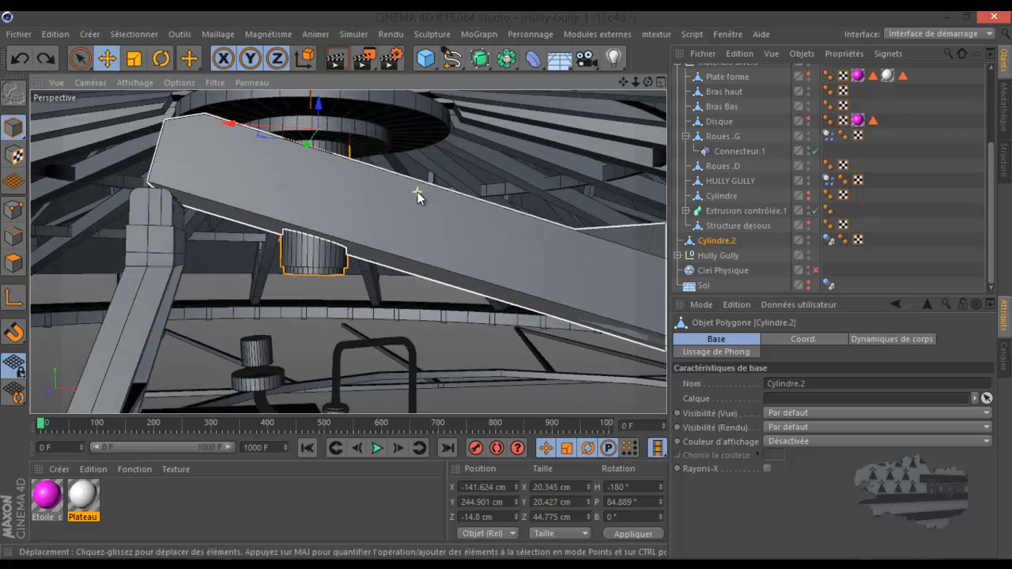
{"action": "left_click", "coordinate": [417, 207]}
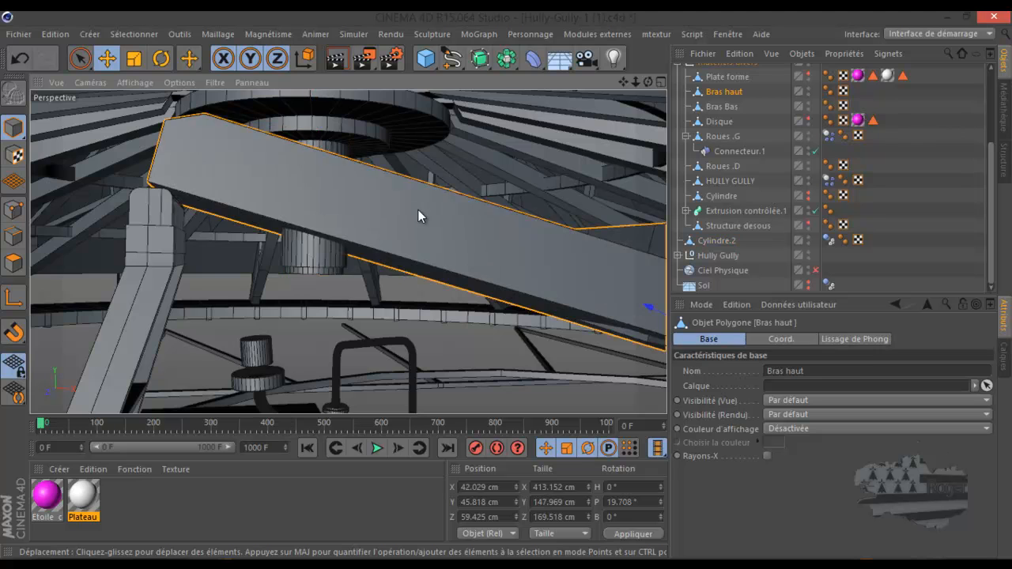
{"action": "left_click", "coordinate": [509, 163]}
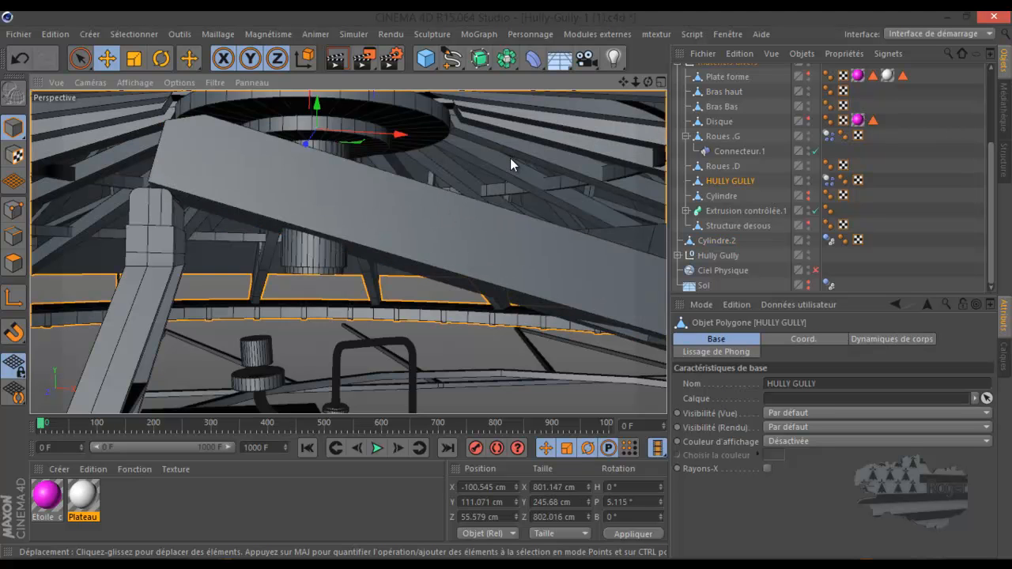
{"action": "left_click", "coordinate": [809, 177]}
{"action": "scroll", "coordinate": [443, 207], "scroll_direction": "down", "scroll_amount": 2}
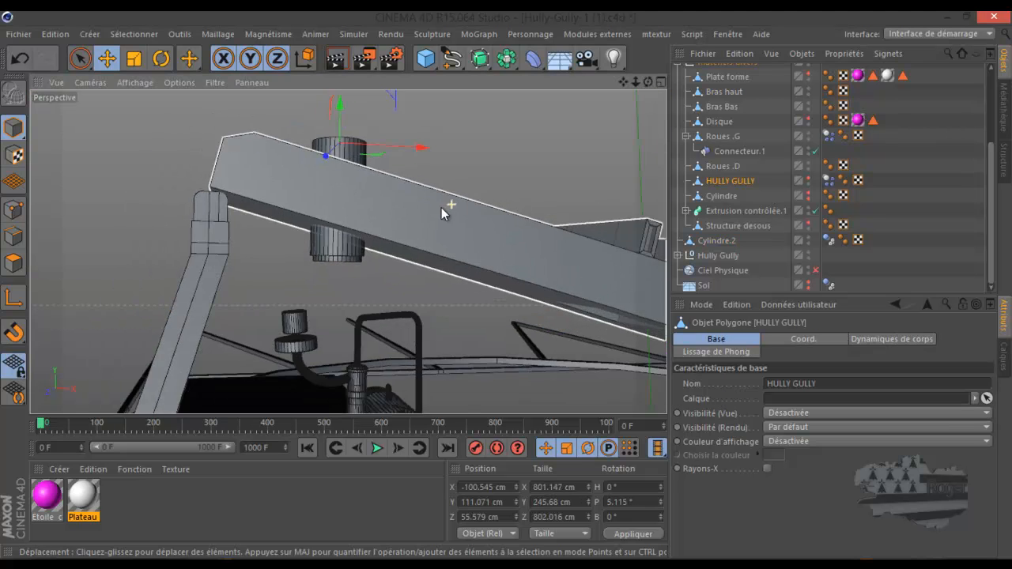
Group Bras haut under a Neutre null object and expand the group in the object hierarchy
{"action": "left_click", "coordinate": [317, 185]}
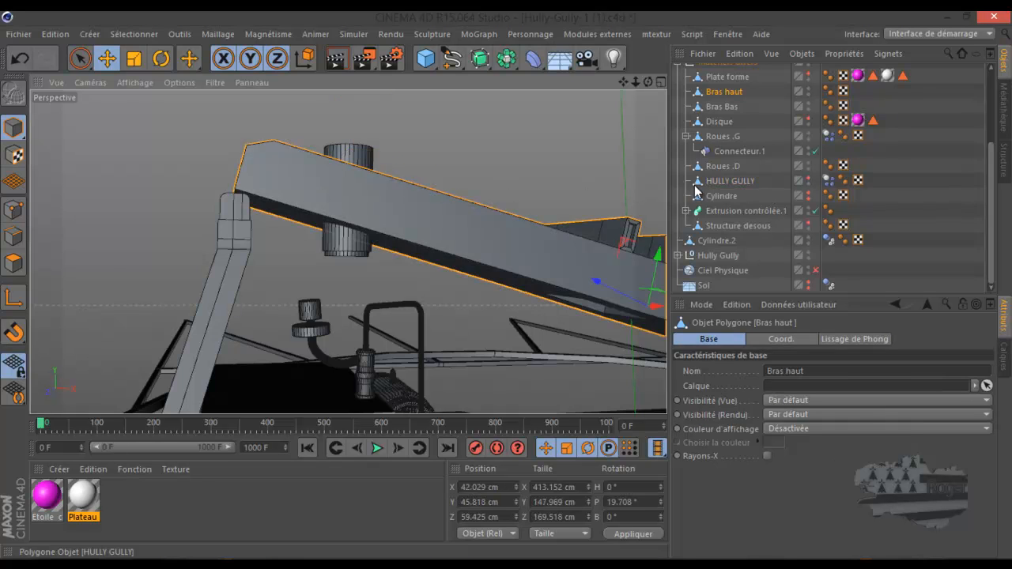
{"action": "scroll", "coordinate": [736, 214], "scroll_direction": "up", "scroll_amount": 3}
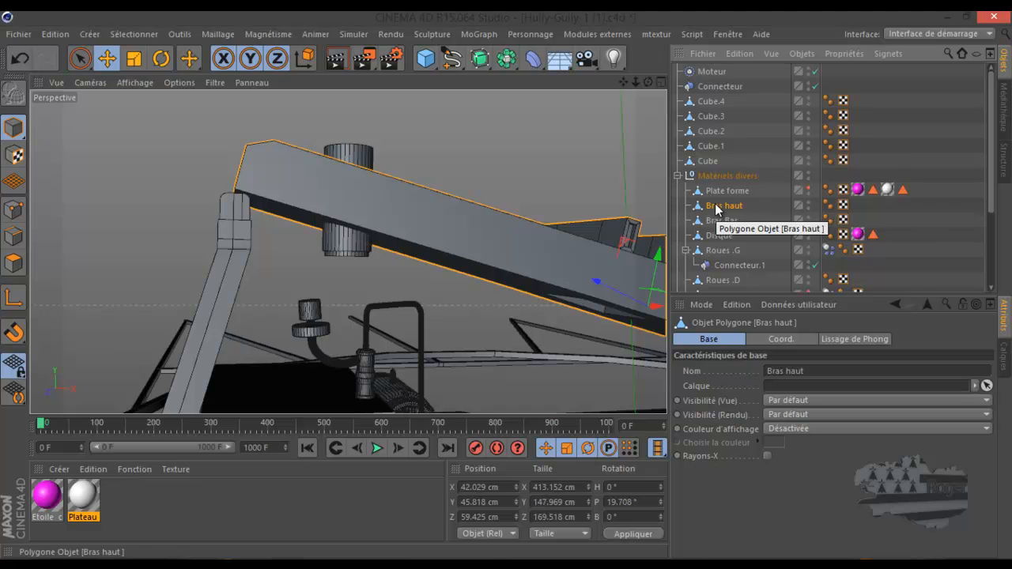
{"action": "key", "text": "alt+g"}
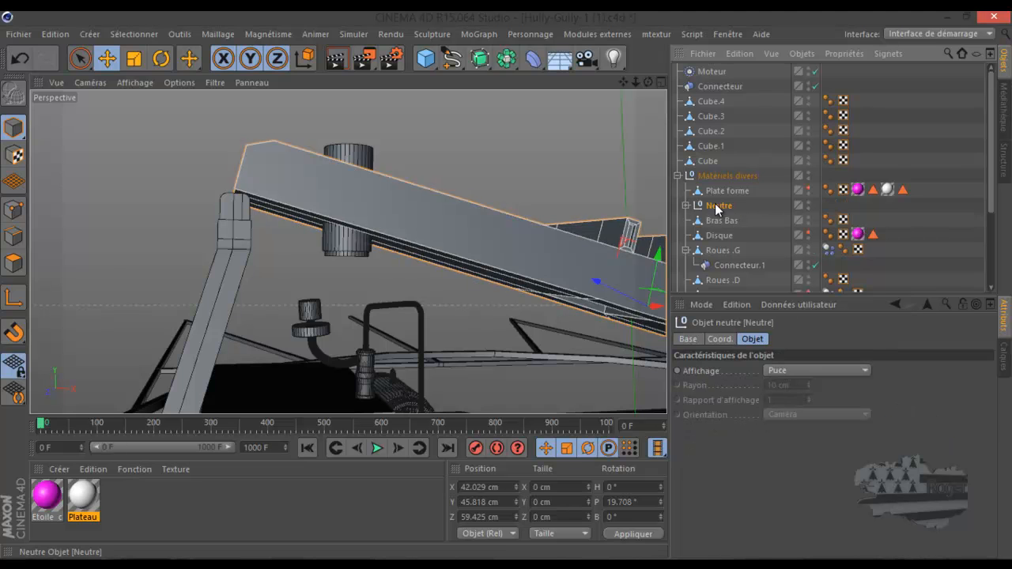
{"action": "left_click", "coordinate": [686, 205]}
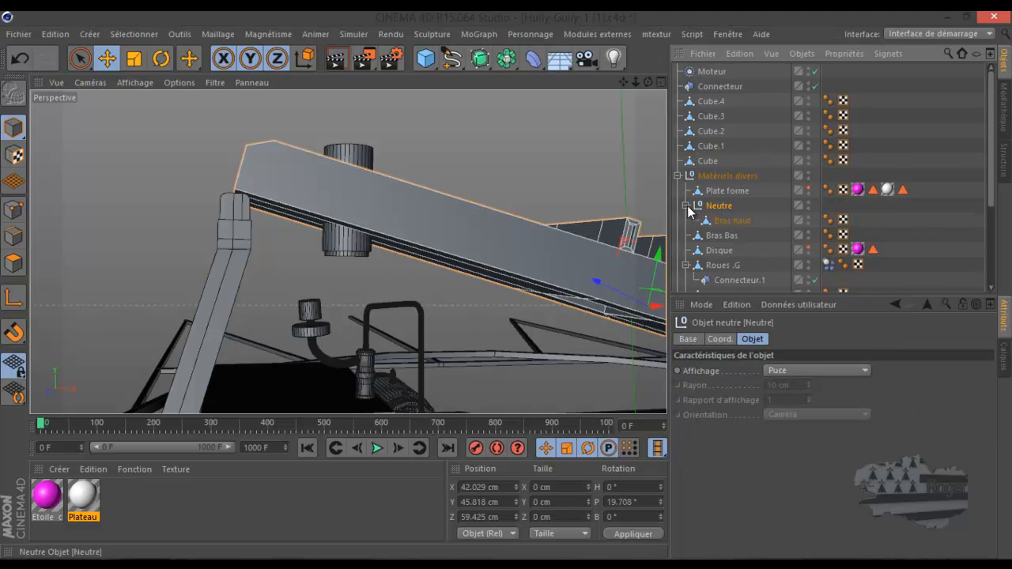
Try raising Bras haut about 6.6 cm within its null to check whether the wheels follow, and undo the move
{"action": "left_click", "coordinate": [728, 222]}
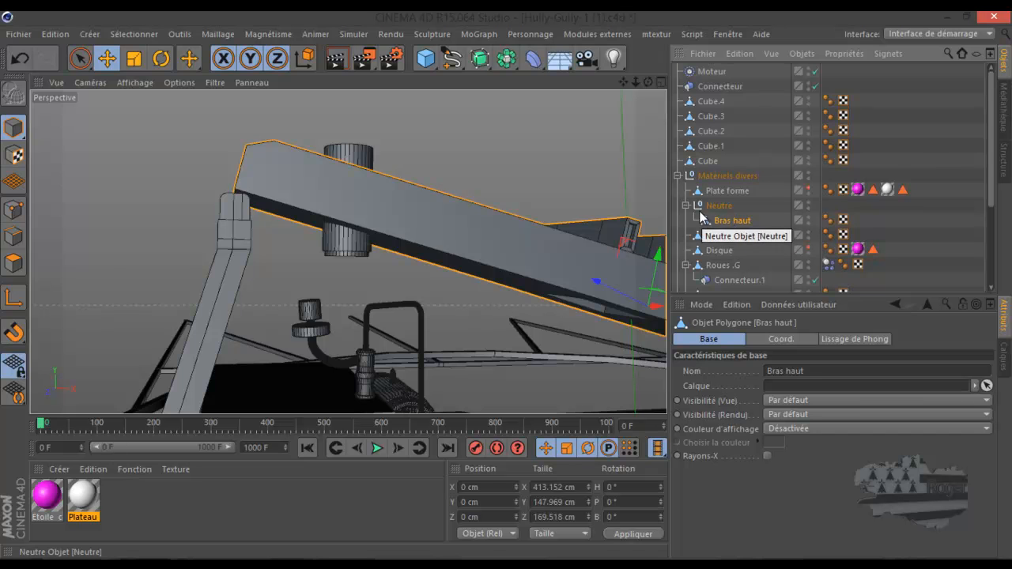
{"action": "left_click_drag", "start_coordinate": [411, 203], "coordinate": [355, 203], "text": "alt"}
{"action": "scroll", "coordinate": [355, 201], "scroll_direction": "down", "scroll_amount": 3}
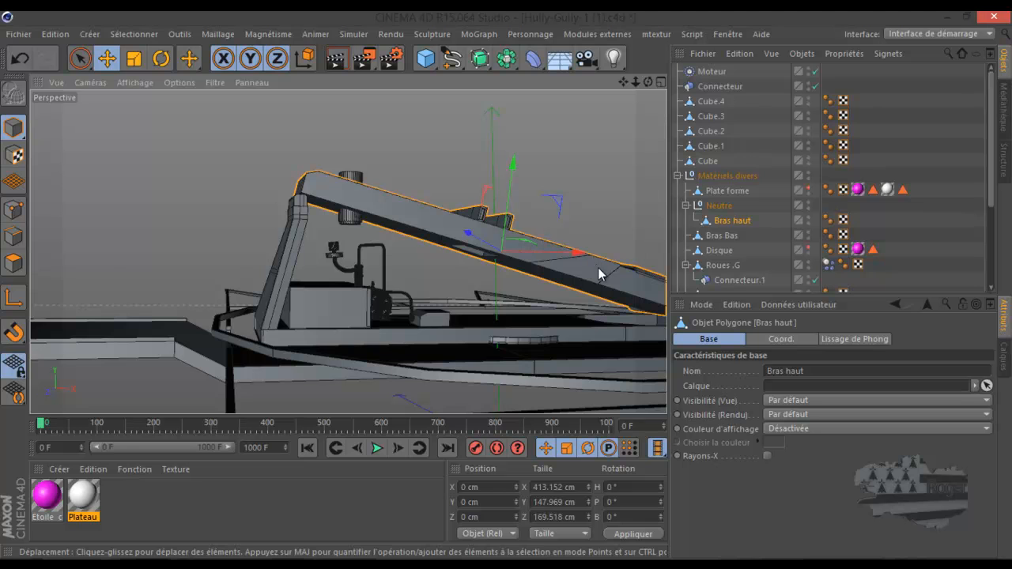
{"action": "scroll", "coordinate": [598, 275], "scroll_direction": "down", "scroll_amount": 5}
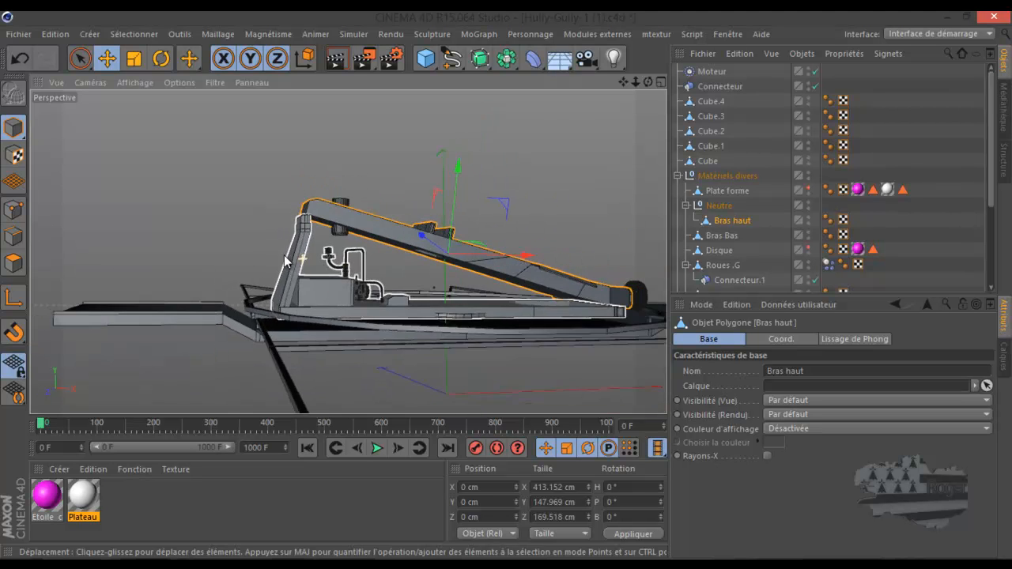
{"action": "scroll", "coordinate": [555, 290], "scroll_direction": "up", "scroll_amount": 5}
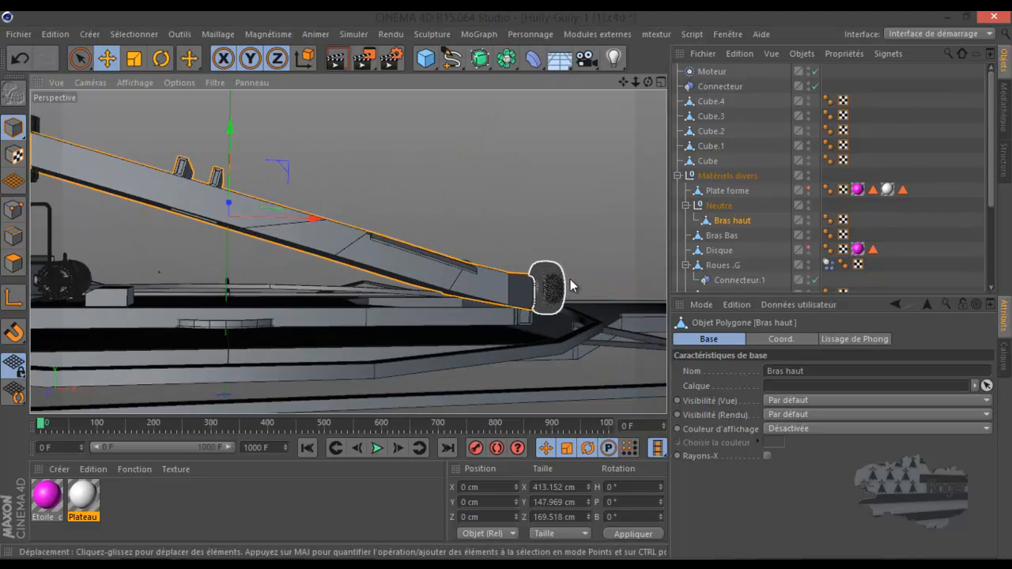
{"action": "mouse_move", "coordinate": [231, 131]}
{"action": "left_mouse_down"}
{"action": "mouse_move", "coordinate": [238, 102]}
{"action": "mouse_move", "coordinate": [238, 122]}
{"action": "left_mouse_up"}
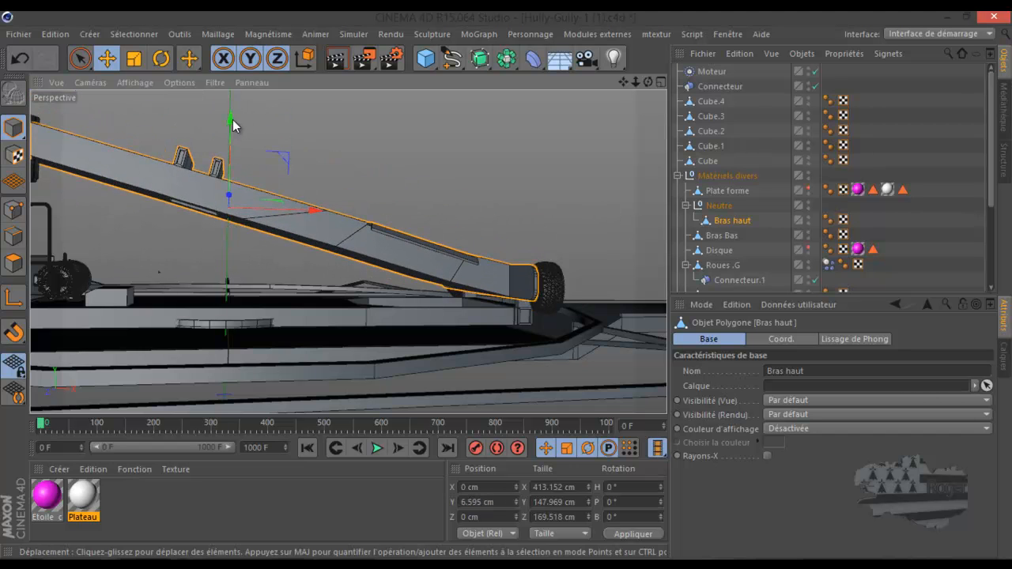
{"action": "left_click", "coordinate": [20, 59]}
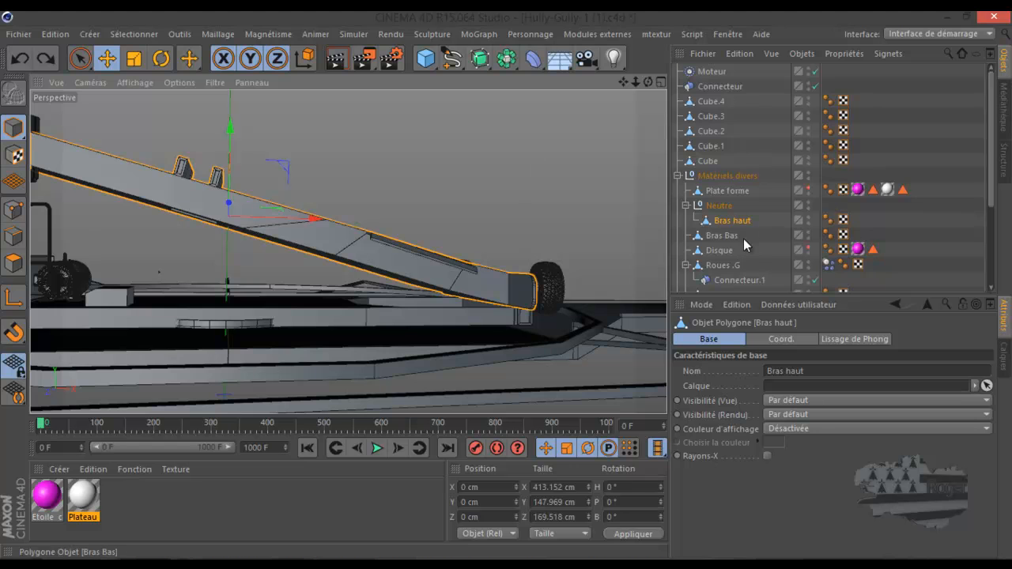
Make Roues .G and Roues .D children of Bras haut and collapse its branch in the hierarchy
{"action": "left_click", "coordinate": [721, 265]}
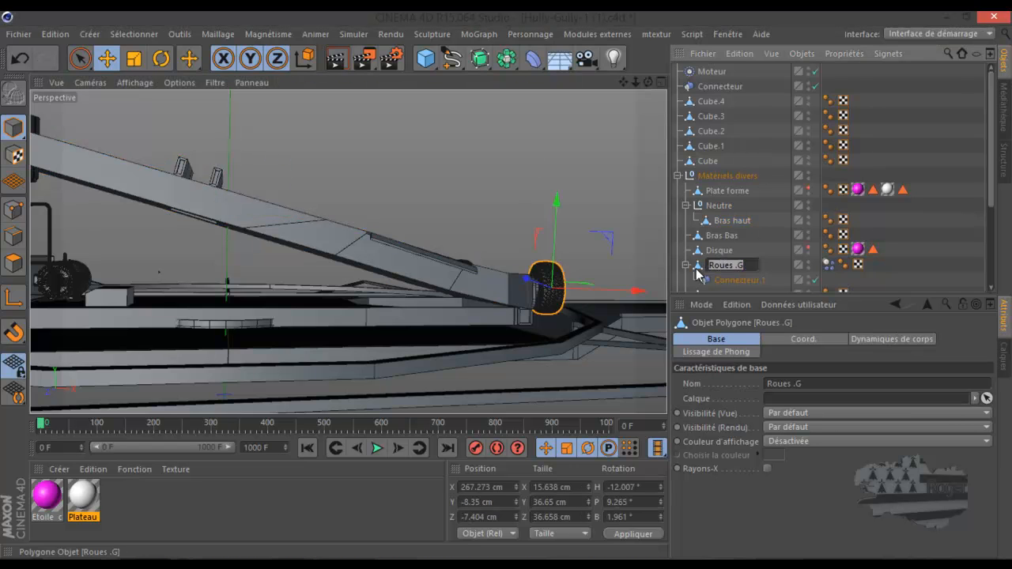
{"action": "left_click_drag", "start_coordinate": [699, 270], "coordinate": [722, 227]}
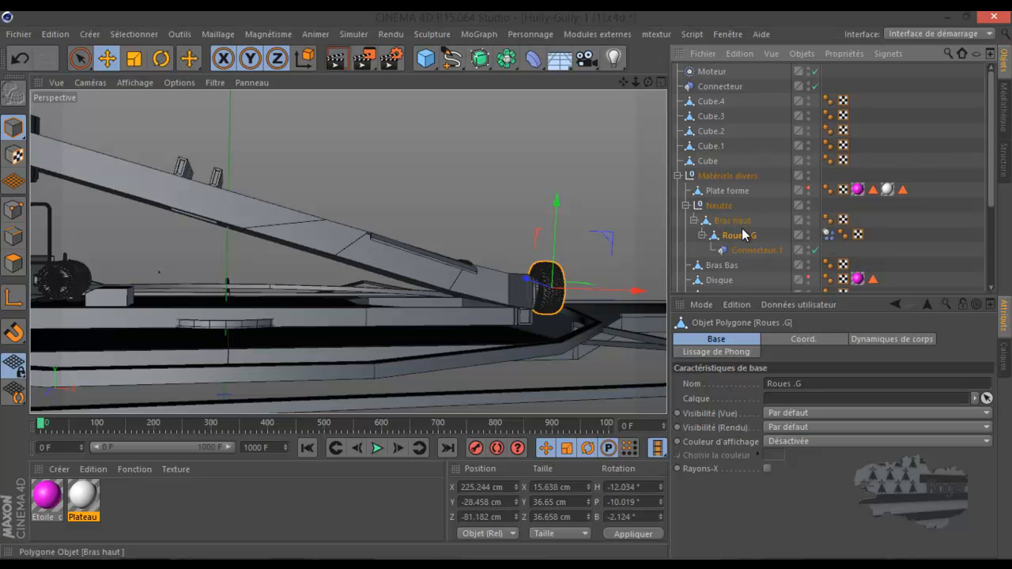
{"action": "left_click", "coordinate": [702, 237]}
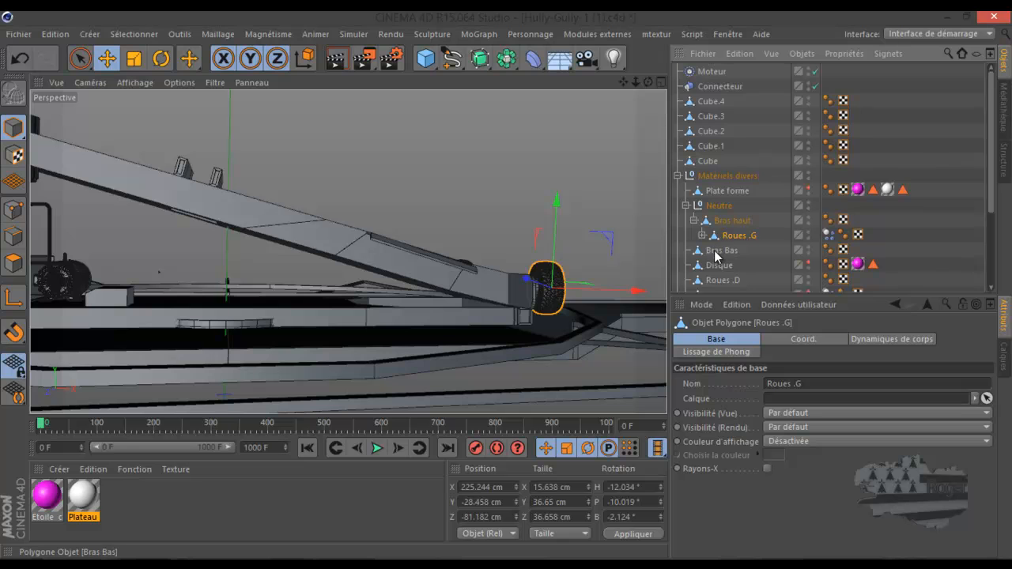
{"action": "left_click_drag", "start_coordinate": [716, 285], "coordinate": [726, 235]}
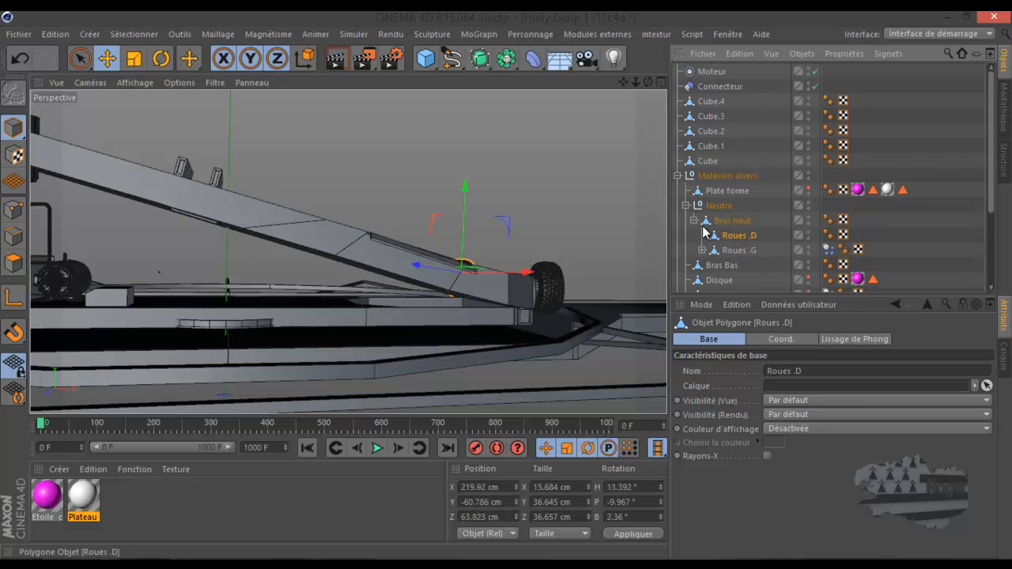
{"action": "left_click", "coordinate": [695, 222]}
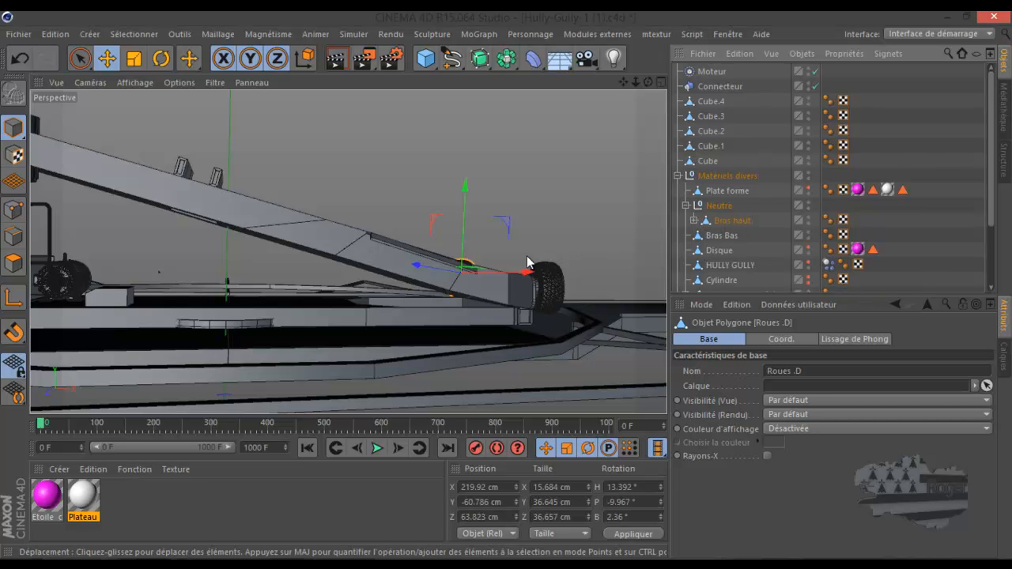
Make HULLY GULLY a child of Bras haut alongside the two wheels
{"action": "scroll", "coordinate": [530, 258], "scroll_direction": "down", "scroll_amount": 1}
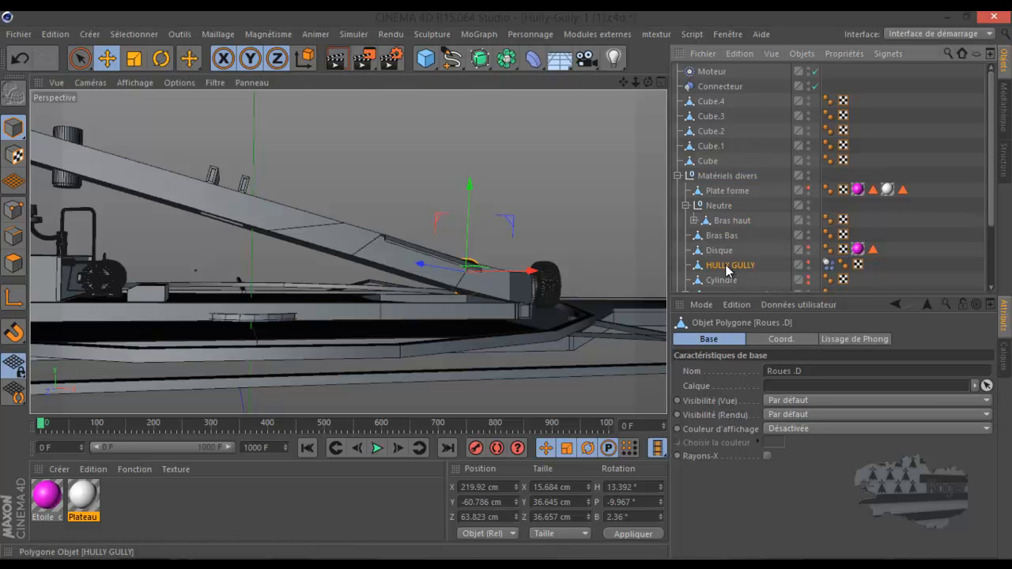
{"action": "left_click_drag", "start_coordinate": [725, 263], "coordinate": [729, 234]}
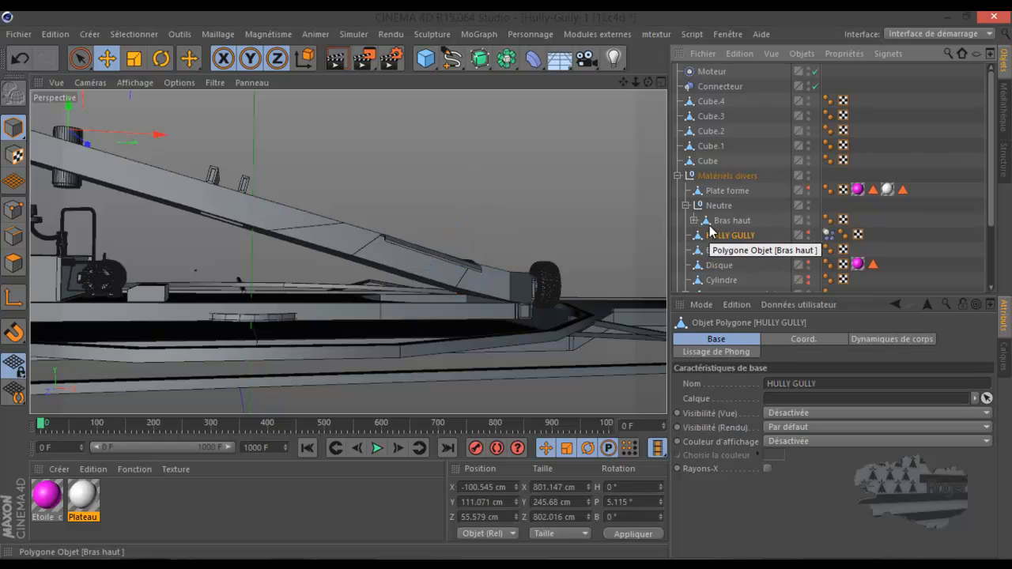
{"action": "left_click_drag", "start_coordinate": [721, 236], "coordinate": [726, 226]}
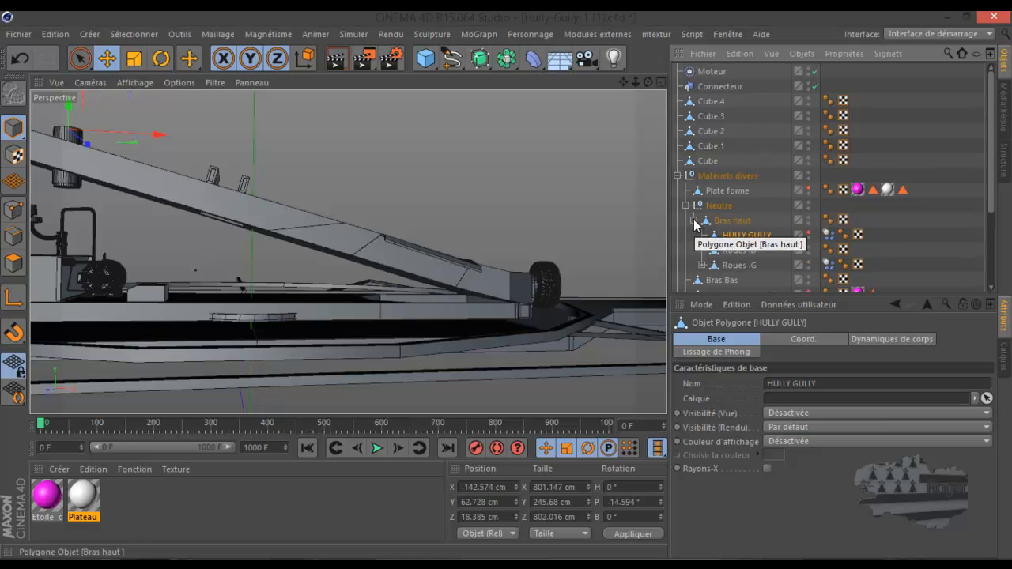
Take Bras haut out of the Neutre null and move its axis to the arm's raised end above Bras Bas
{"action": "left_click", "coordinate": [694, 221]}
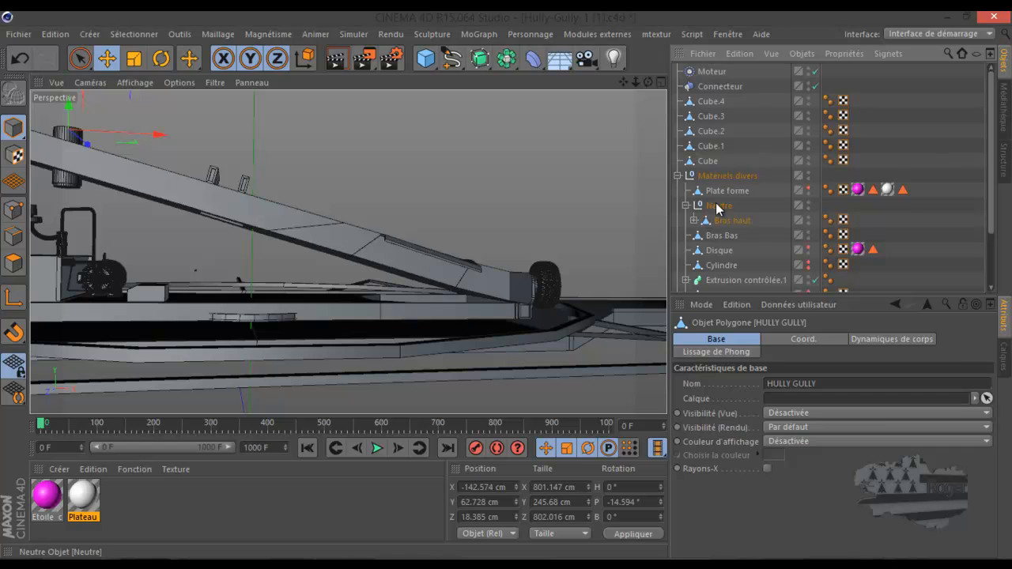
{"action": "left_click", "coordinate": [716, 206]}
{"action": "scroll", "coordinate": [563, 252], "scroll_direction": "down", "scroll_amount": 3}
{"action": "left_click_drag", "start_coordinate": [651, 79], "coordinate": [507, 284]}
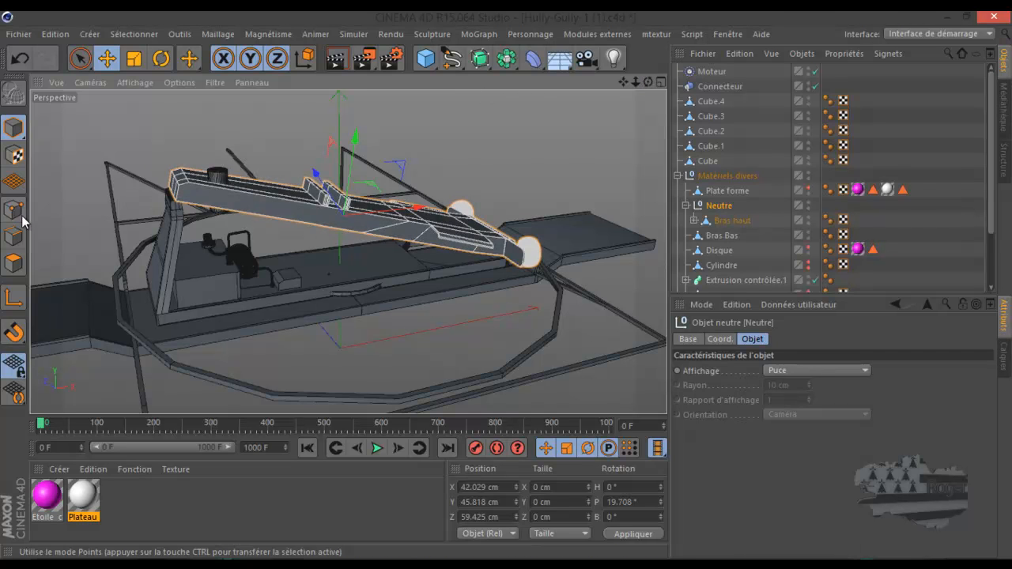
{"action": "left_click", "coordinate": [13, 298]}
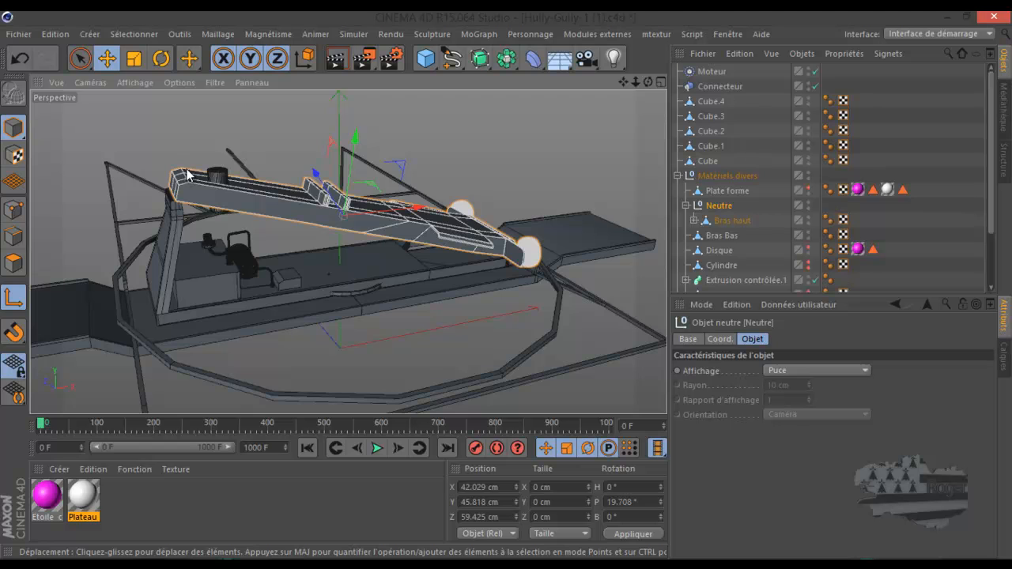
{"action": "scroll", "coordinate": [188, 175], "scroll_direction": "up", "scroll_amount": 4}
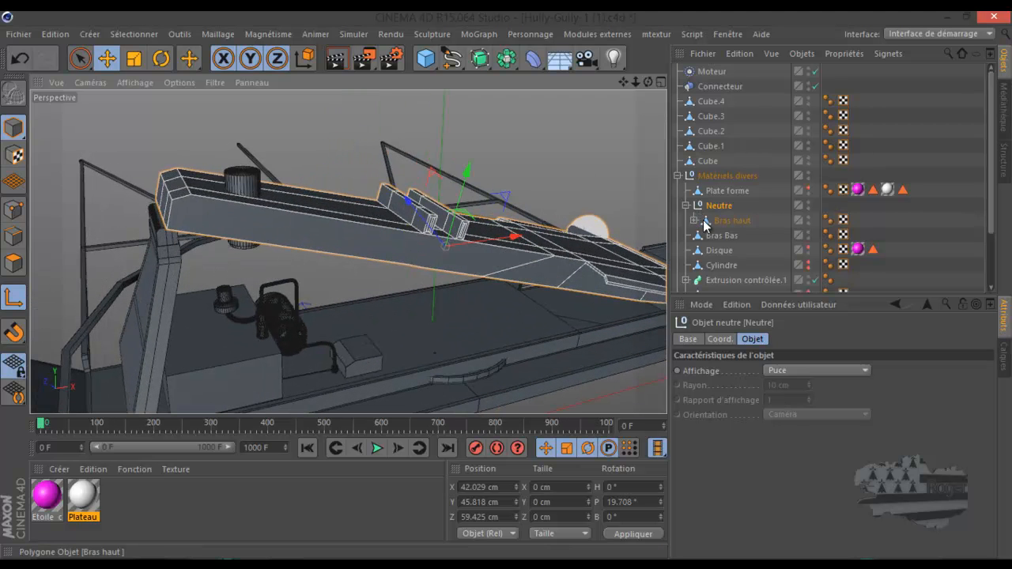
{"action": "left_click_drag", "start_coordinate": [720, 225], "coordinate": [721, 206]}
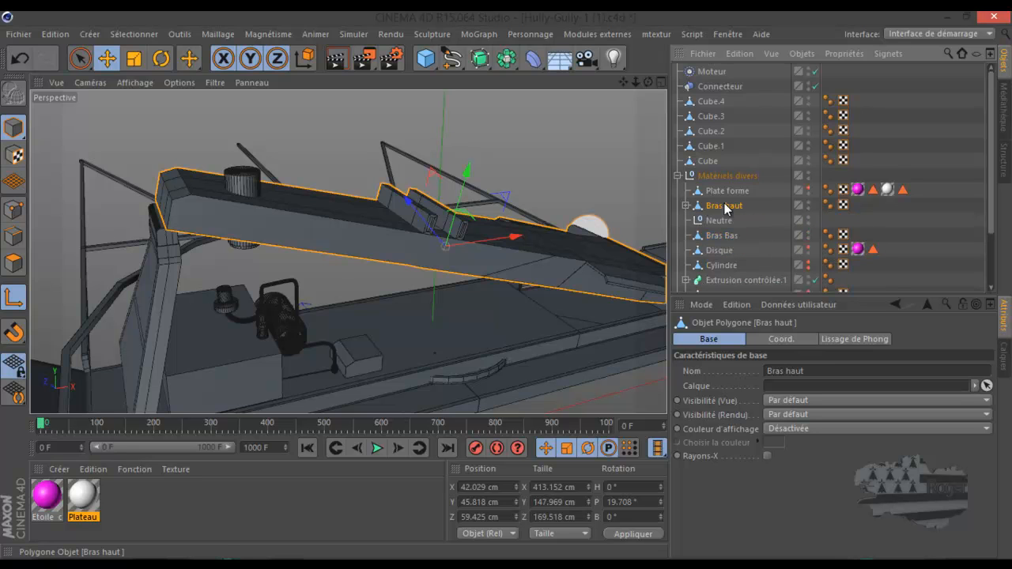
{"action": "left_click", "coordinate": [160, 212]}
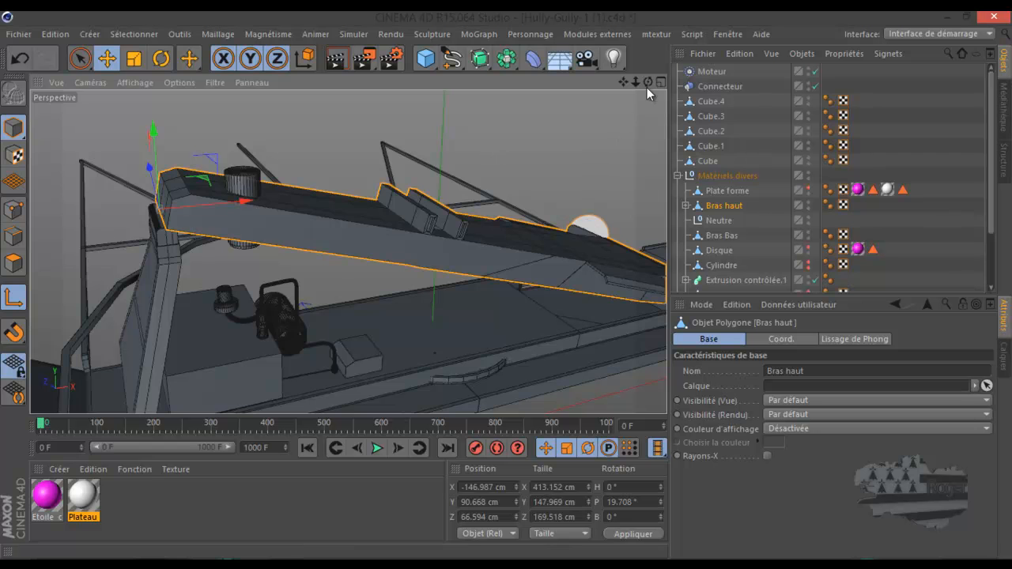
{"action": "left_click_drag", "start_coordinate": [649, 82], "coordinate": [495, 293]}
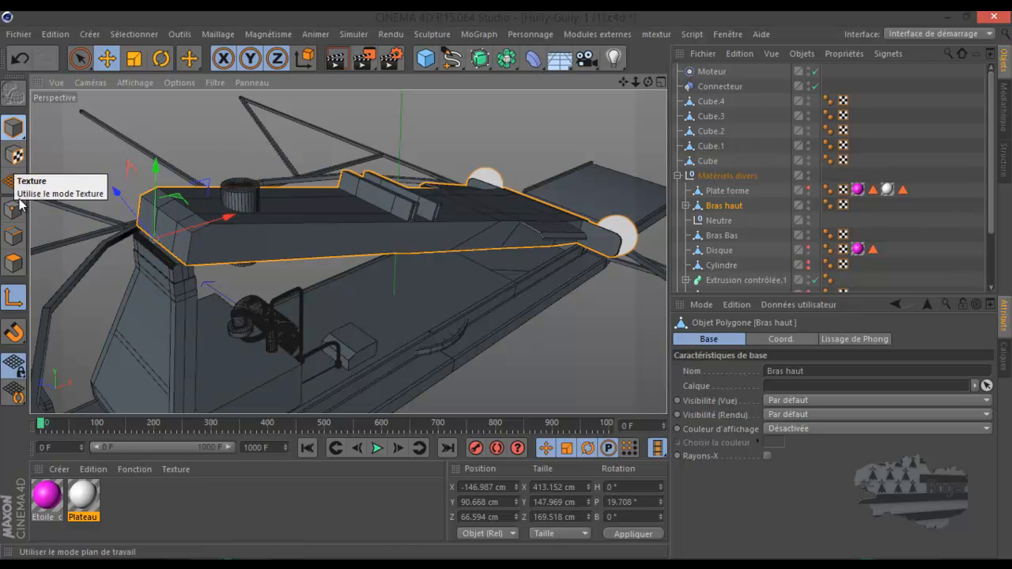
Make Cylindre.2, the vertical cylinder passing through the upper arm, a child of Bras haut
{"action": "left_click", "coordinate": [242, 198]}
{"action": "scroll", "coordinate": [739, 206], "scroll_direction": "down", "scroll_amount": 3}
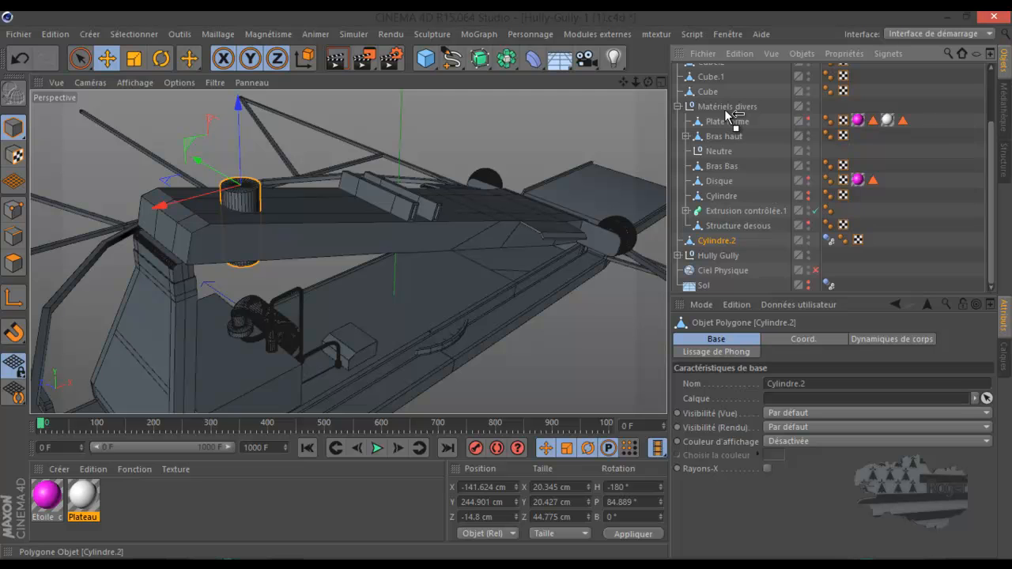
{"action": "scroll", "coordinate": [737, 70], "scroll_direction": "up", "scroll_amount": 3}
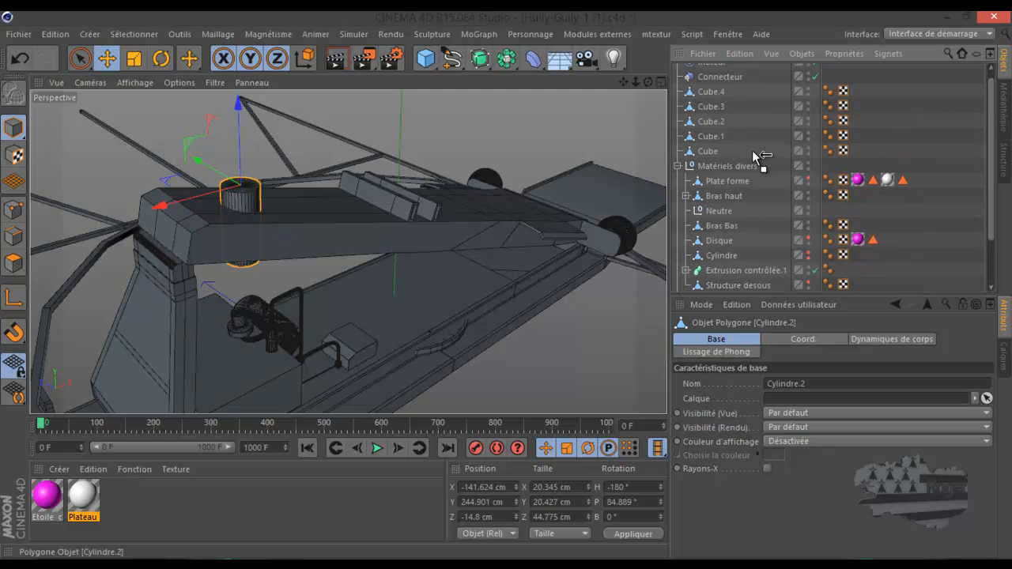
{"action": "left_click_drag", "start_coordinate": [737, 218], "coordinate": [726, 199]}
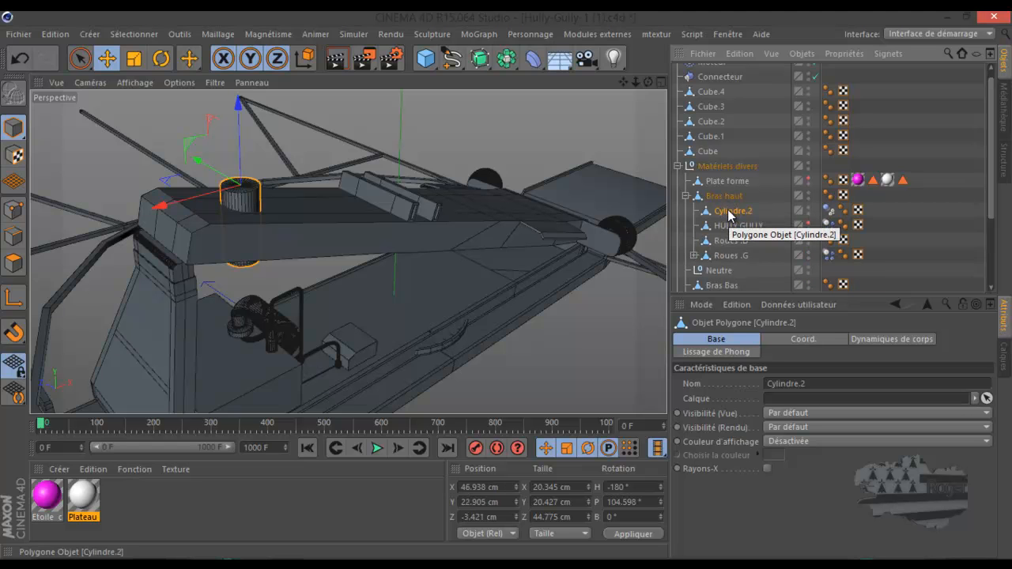
Make Neutre a child of Cylindre.2 and set its X, Y and Z position to 0 cm
{"action": "left_click_drag", "start_coordinate": [507, 283], "coordinate": [501, 284]}
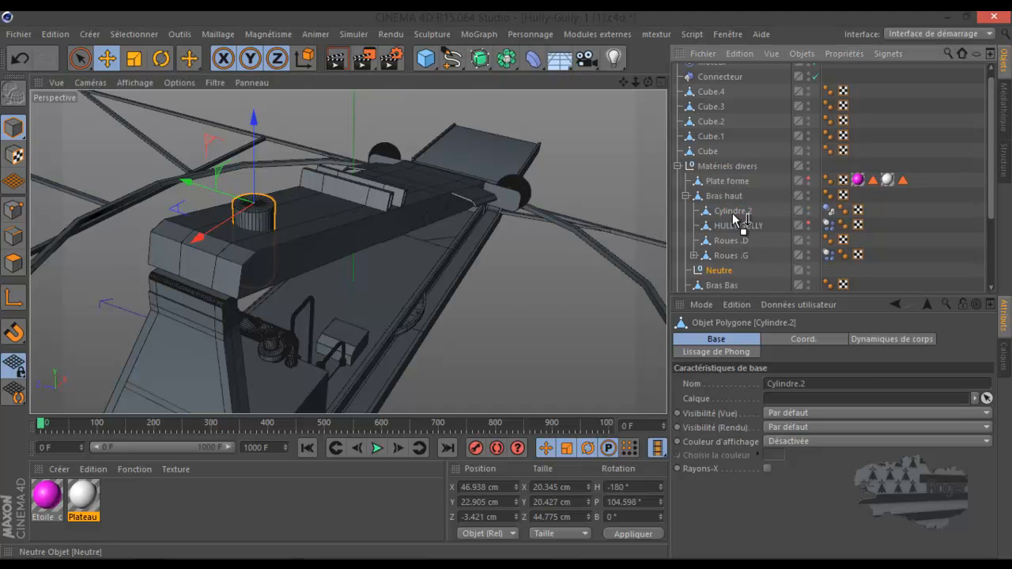
{"action": "left_click_drag", "start_coordinate": [734, 216], "coordinate": [734, 217]}
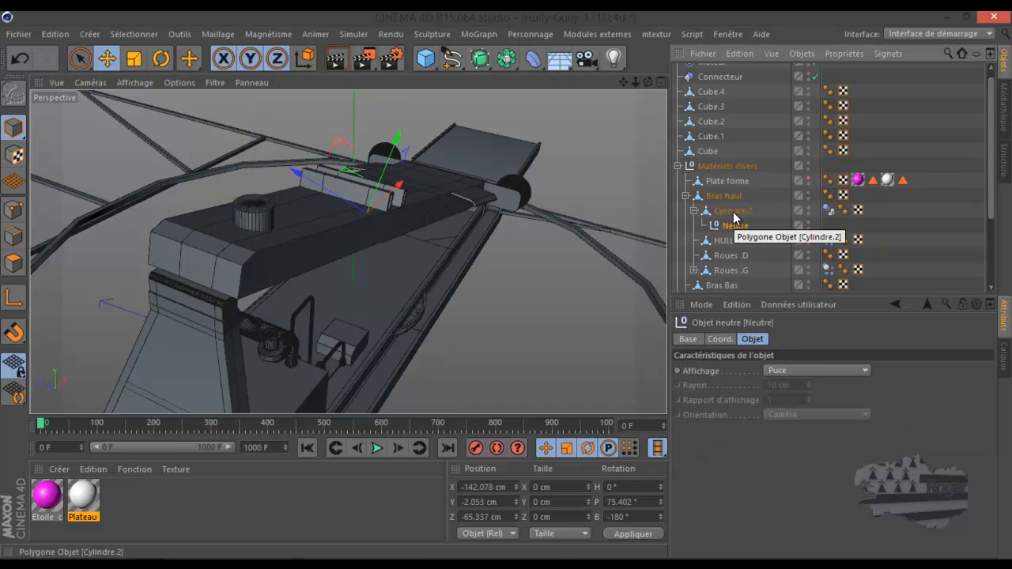
{"action": "double_click", "coordinate": [491, 486]}
{"action": "type", "text": "0"}
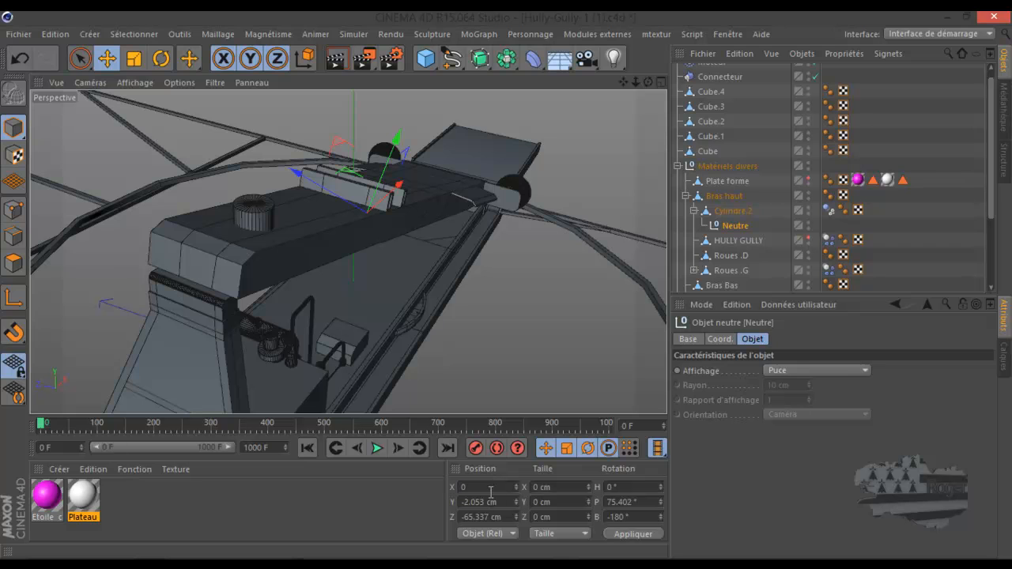
{"action": "double_click", "coordinate": [489, 501]}
{"action": "type", "text": "0"}
{"action": "double_click", "coordinate": [489, 515]}
{"action": "type", "text": "0"}
{"action": "left_click", "coordinate": [636, 535]}
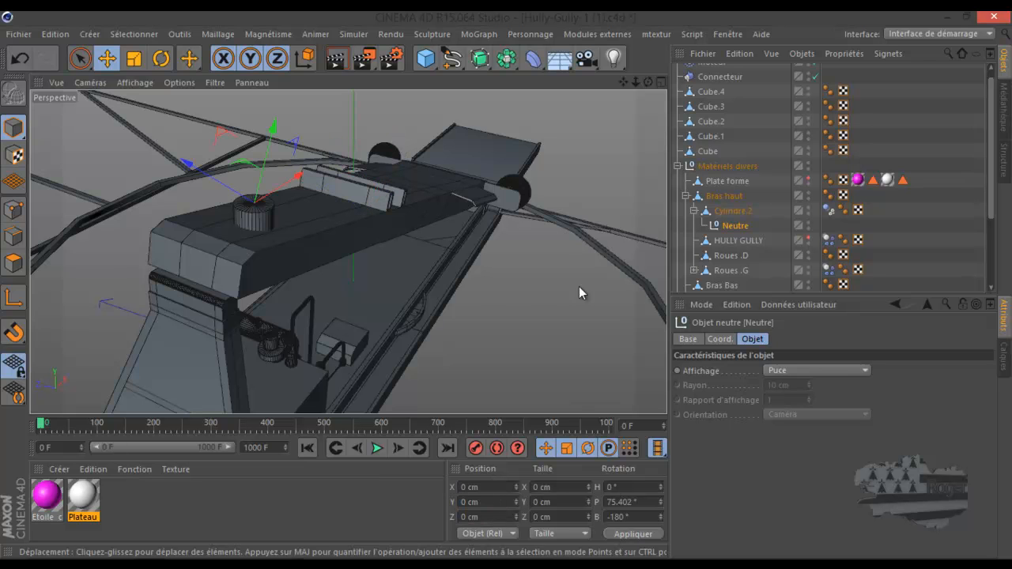
Set the P rotation of the Neutre null to 0°
{"action": "left_click_drag", "start_coordinate": [648, 83], "coordinate": [507, 284]}
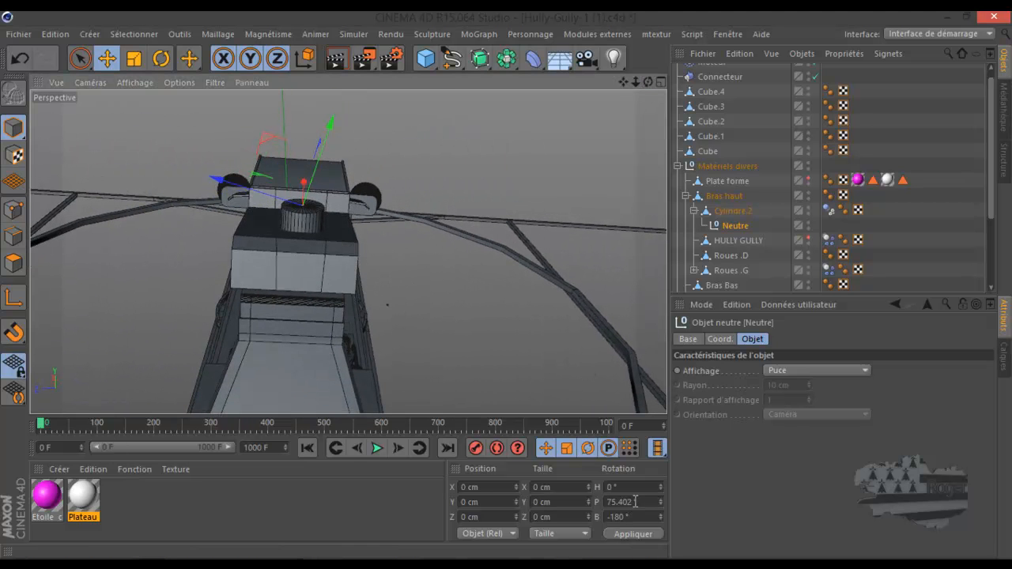
{"action": "double_click", "coordinate": [637, 501]}
{"action": "type", "text": "0"}
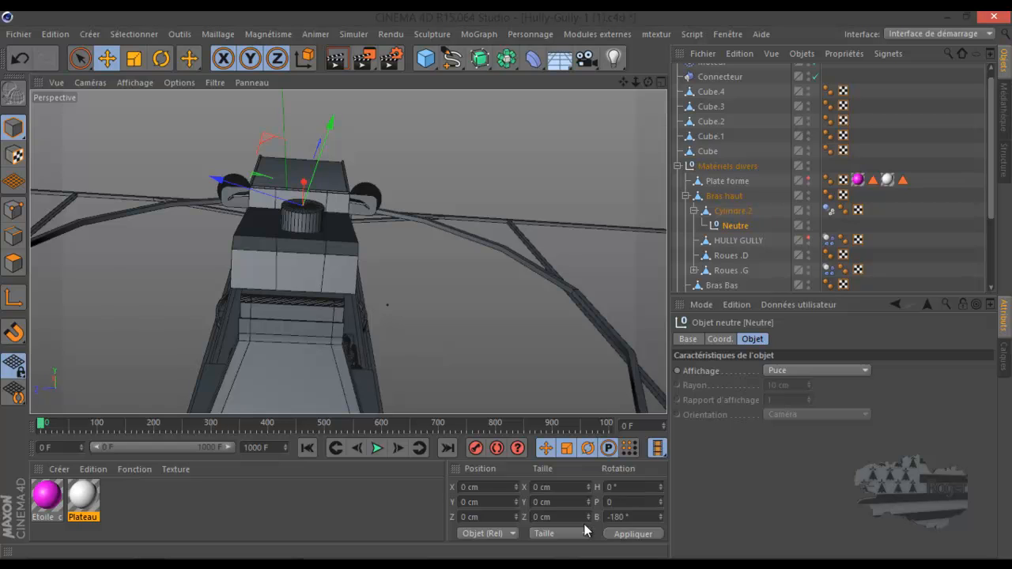
{"action": "left_click", "coordinate": [625, 535]}
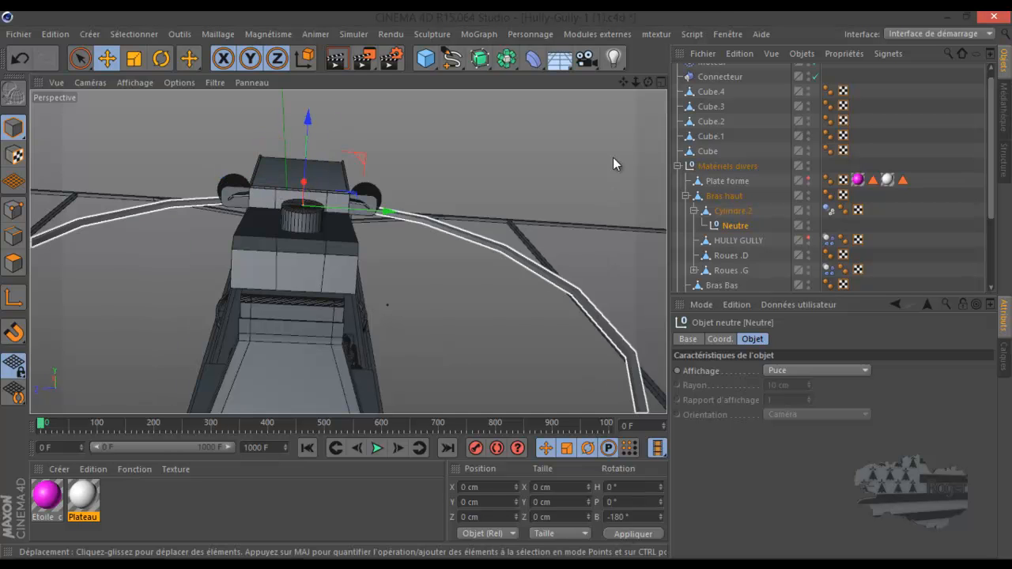
Move Neutre out of Cylindre.2 to directly above Bras haut inside Matériels divers, and collapse the Bras haut branch
{"action": "left_click_drag", "start_coordinate": [647, 83], "coordinate": [506, 284]}
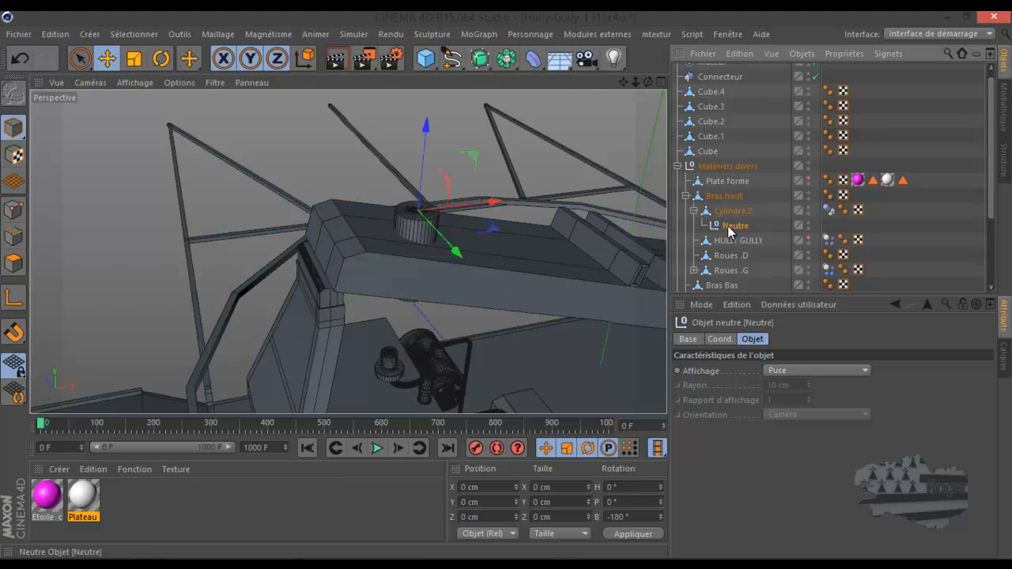
{"action": "left_click_drag", "start_coordinate": [729, 231], "coordinate": [719, 195]}
{"action": "left_click", "coordinate": [687, 211]}
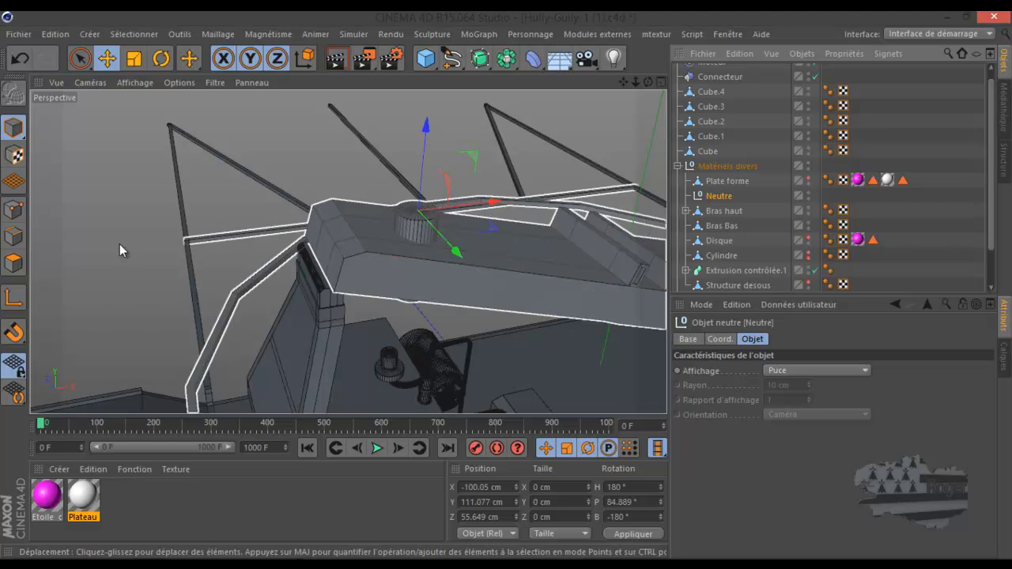
Move the Neutre null to the hinge between the upper and lower arms, at about X -147, Y 89.7, Z 57.6 cm
{"action": "left_click", "coordinate": [13, 297]}
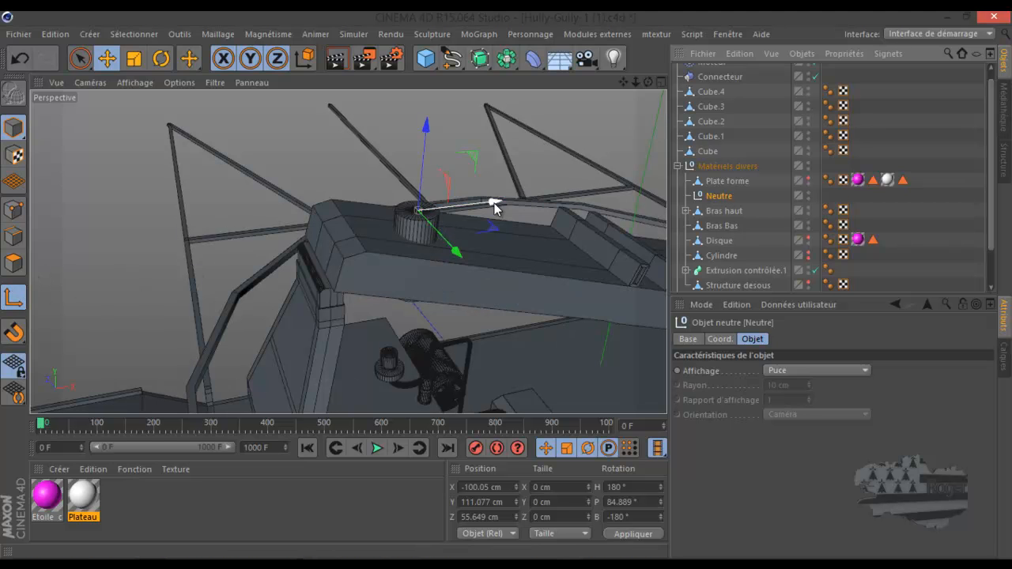
{"action": "left_click_drag", "start_coordinate": [492, 203], "coordinate": [404, 226]}
{"action": "middle_click", "coordinate": [380, 302]}
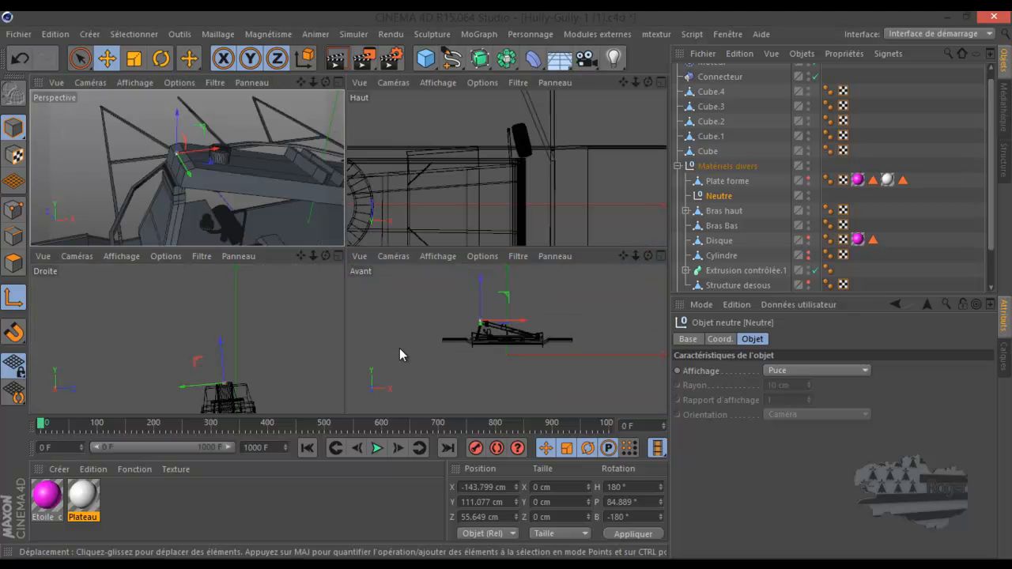
{"action": "middle_click", "coordinate": [398, 355]}
{"action": "scroll", "coordinate": [306, 226], "scroll_direction": "up", "scroll_amount": 10}
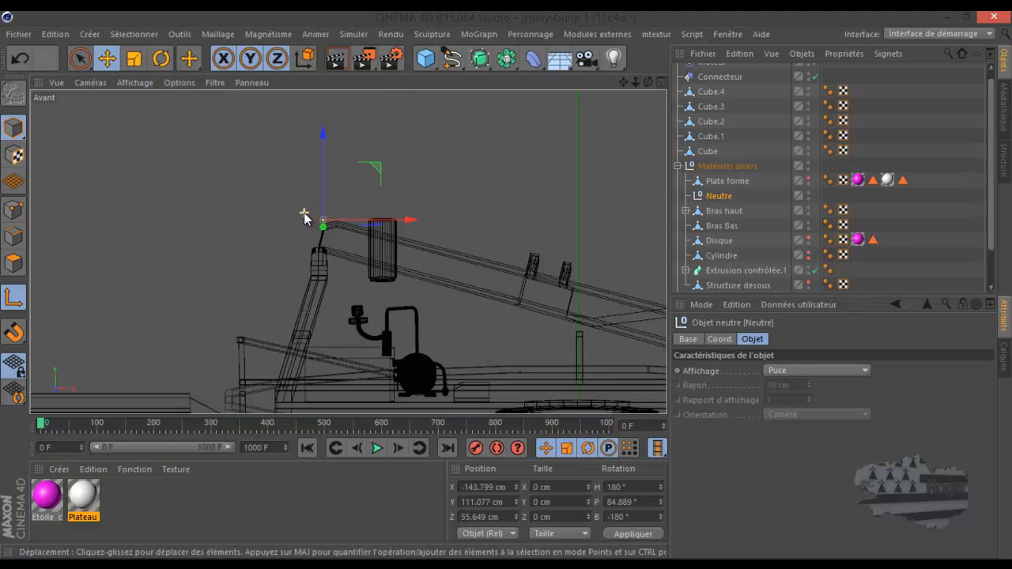
{"action": "scroll", "coordinate": [329, 209], "scroll_direction": "up", "scroll_amount": 3}
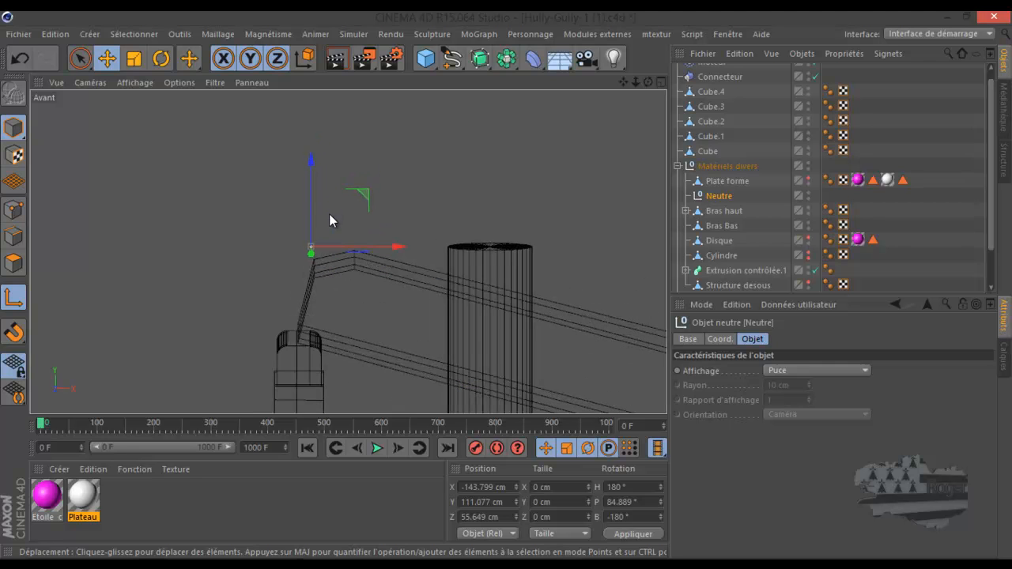
{"action": "scroll", "coordinate": [306, 251], "scroll_direction": "up", "scroll_amount": 2}
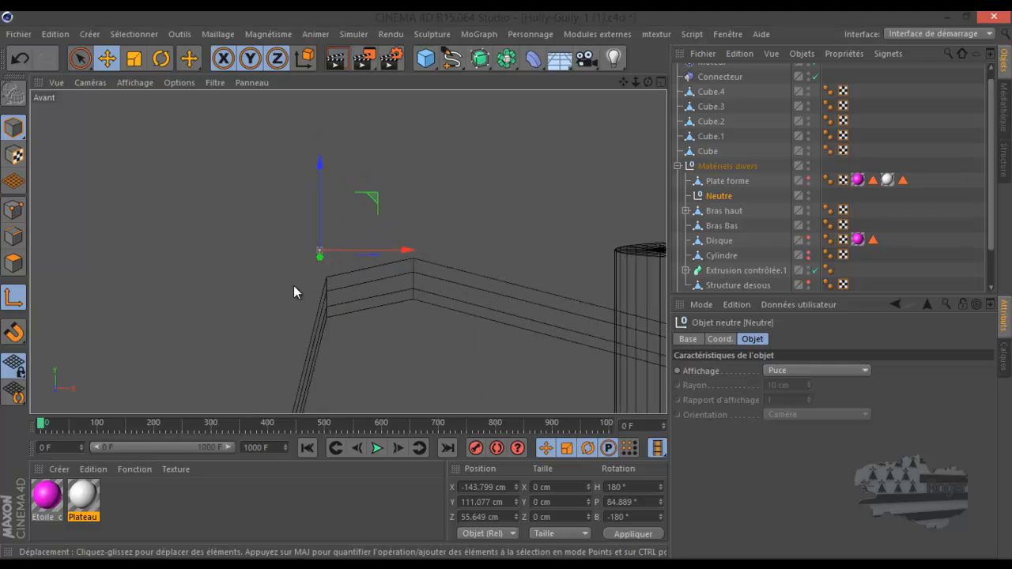
{"action": "scroll", "coordinate": [371, 198], "scroll_direction": "down", "scroll_amount": 3}
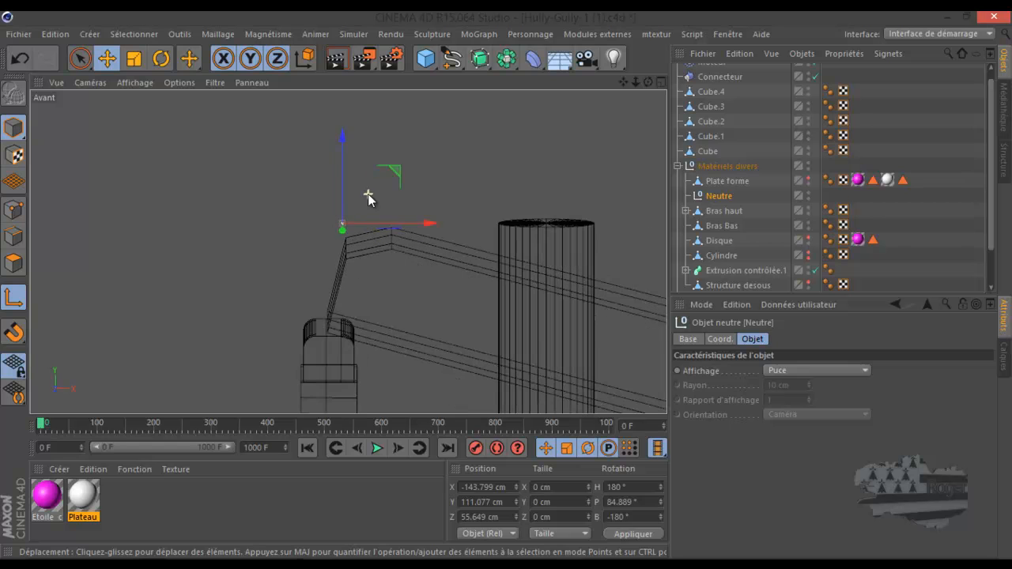
{"action": "left_click_drag", "start_coordinate": [396, 173], "coordinate": [380, 268]}
Examine the Neutre null's alignment with the arm hinge in the Droite and Perspective views
{"action": "middle_click", "coordinate": [270, 266]}
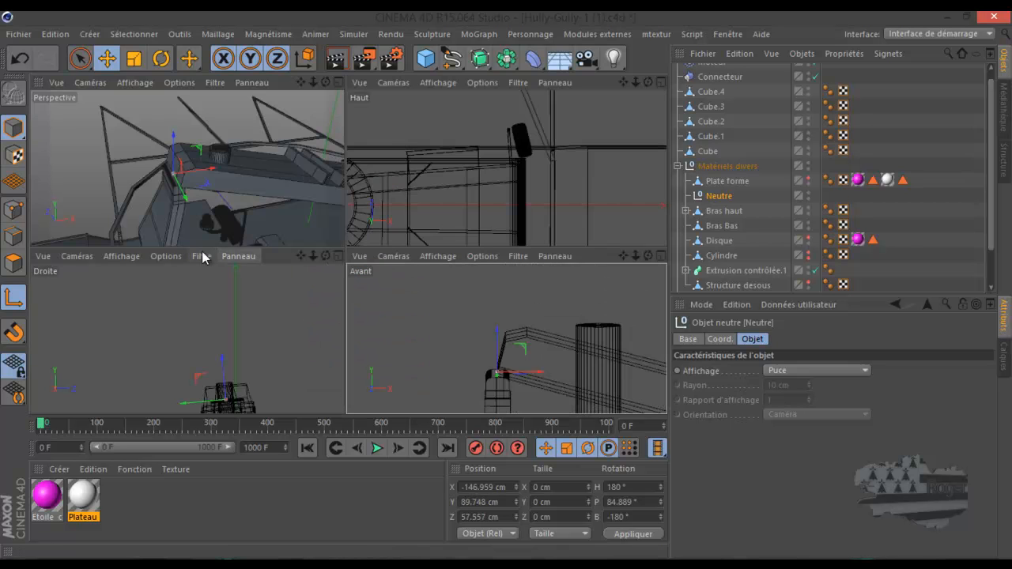
{"action": "middle_click", "coordinate": [221, 332]}
{"action": "scroll", "coordinate": [379, 345], "scroll_direction": "up", "scroll_amount": 8}
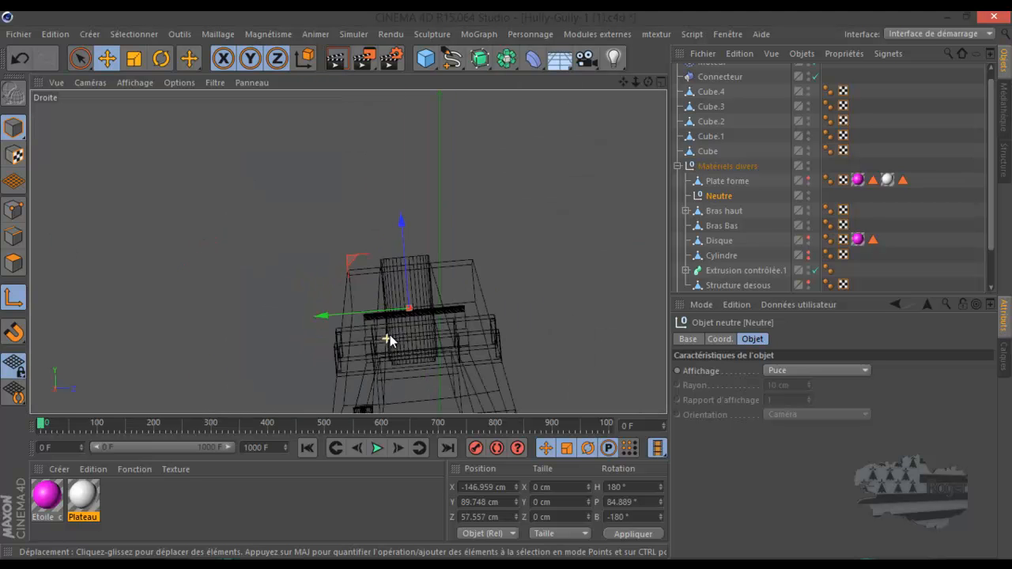
{"action": "scroll", "coordinate": [408, 324], "scroll_direction": "up", "scroll_amount": 3}
{"action": "scroll", "coordinate": [354, 304], "scroll_direction": "up", "scroll_amount": 2}
{"action": "middle_click", "coordinate": [191, 225]}
{"action": "middle_click", "coordinate": [190, 218]}
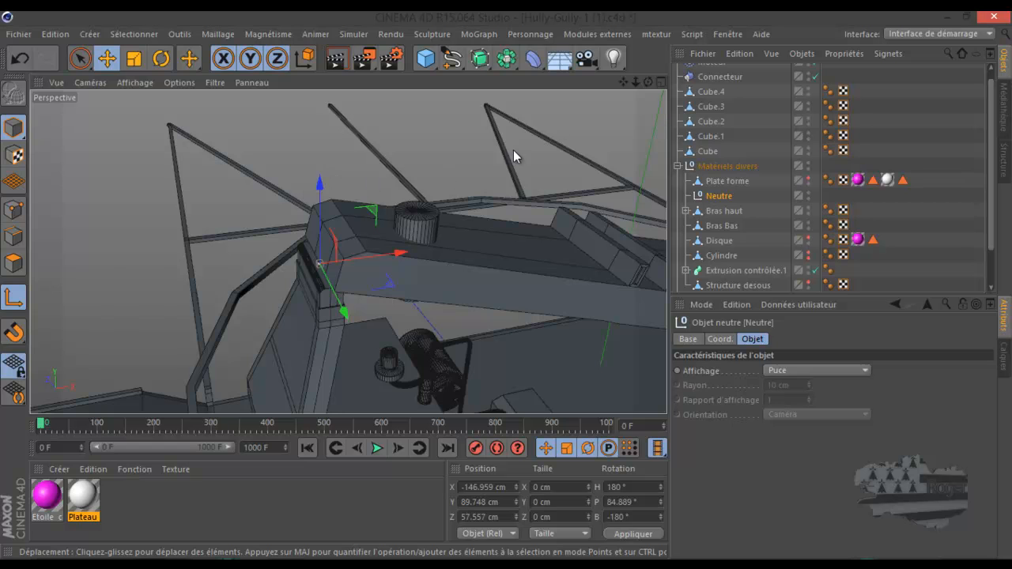
{"action": "left_click_drag", "start_coordinate": [513, 283], "coordinate": [505, 284], "text": "alt"}
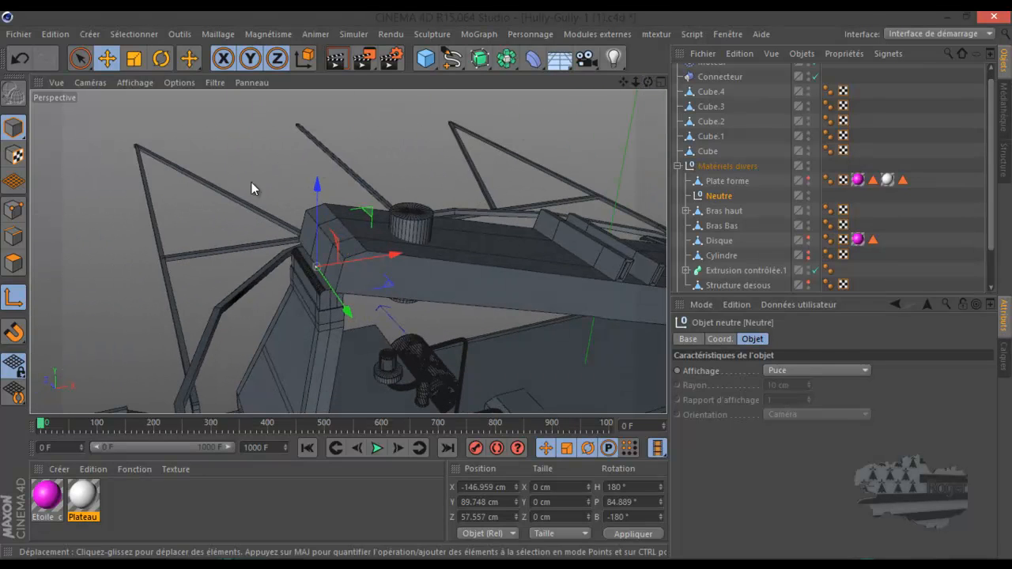
{"action": "scroll", "coordinate": [315, 289], "scroll_direction": "down", "scroll_amount": 5}
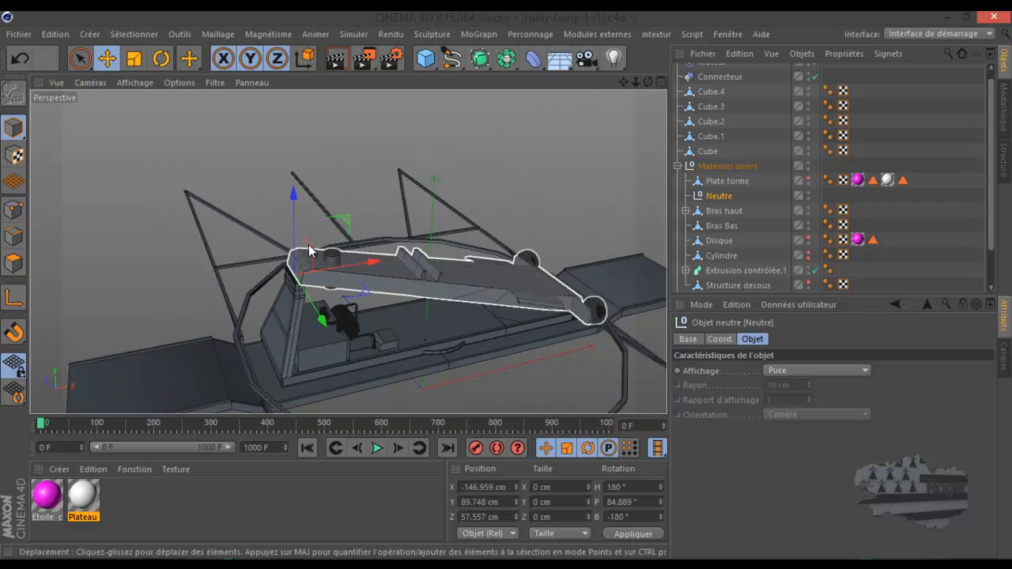
Make Bras haut a child of Neutre, and show HULLY GULLY in the viewport from its expanded branch
{"action": "left_click", "coordinate": [723, 211]}
{"action": "left_click_drag", "start_coordinate": [724, 210], "coordinate": [722, 196]}
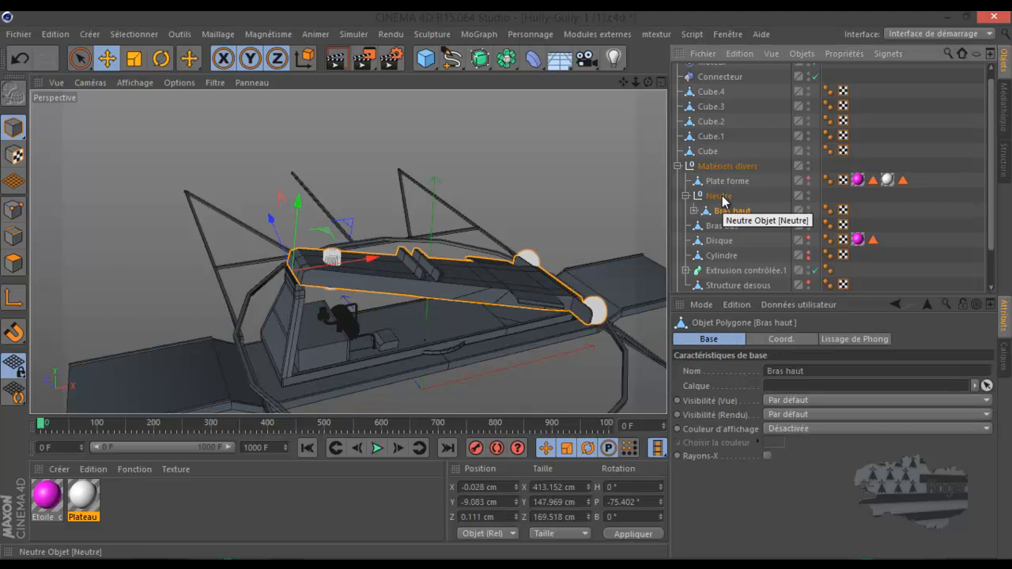
{"action": "left_click", "coordinate": [722, 197]}
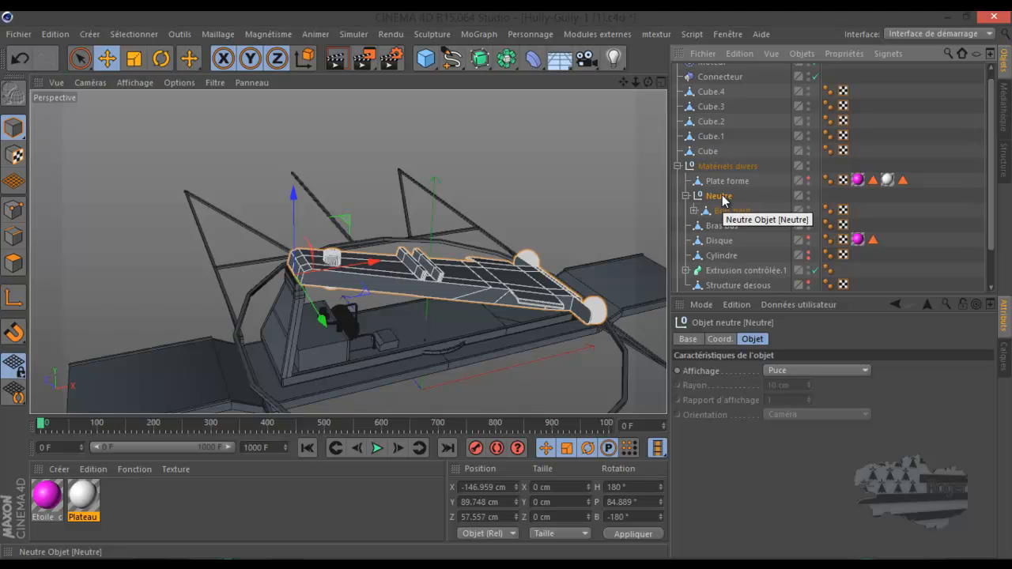
{"action": "left_click", "coordinate": [694, 211]}
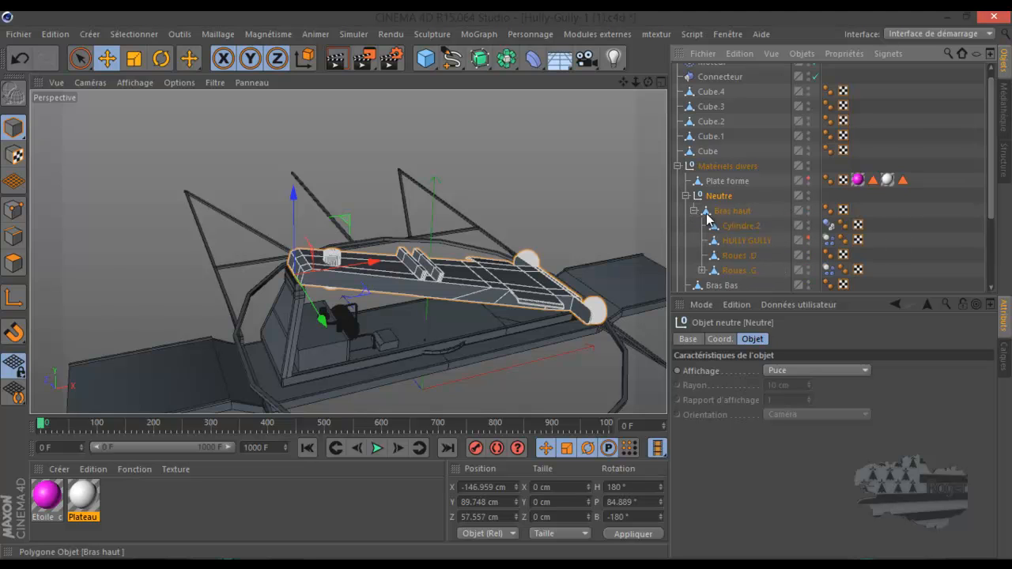
{"action": "scroll", "coordinate": [749, 240], "scroll_direction": "down", "scroll_amount": 3}
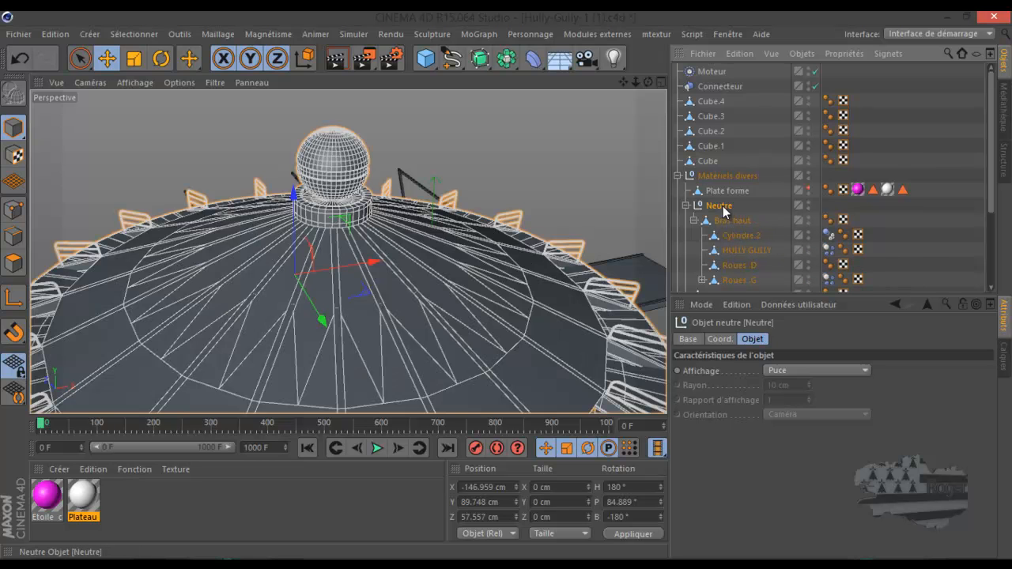
Rotate the Neutre group about the arm hinge to about H 109°, P 75°, B -109°, tilting the arm and platform
{"action": "left_click", "coordinate": [160, 58]}
{"action": "left_click_drag", "start_coordinate": [271, 199], "coordinate": [398, 183]}
{"action": "left_click_drag", "start_coordinate": [646, 84], "coordinate": [508, 282]}
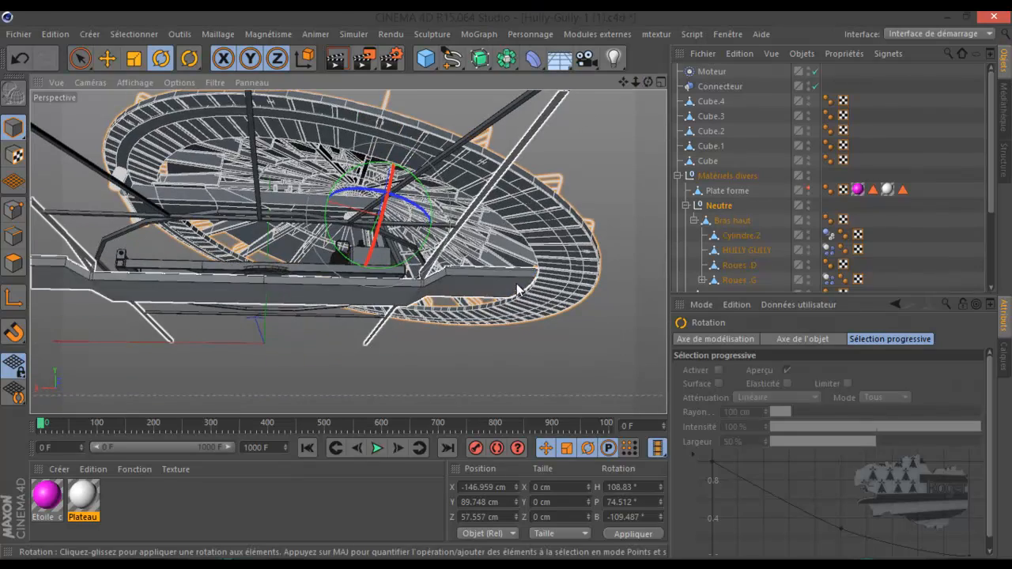
Undo the tilt of the Neutre group, try another rotation about the hinge, and undo that one as well
{"action": "left_click", "coordinate": [20, 59]}
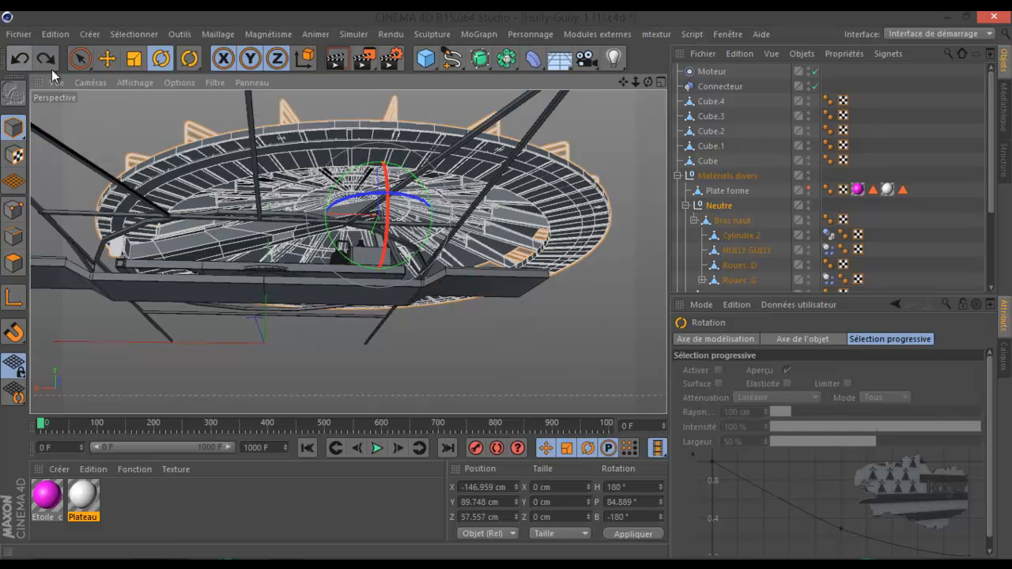
{"action": "left_click_drag", "start_coordinate": [355, 172], "coordinate": [359, 177]}
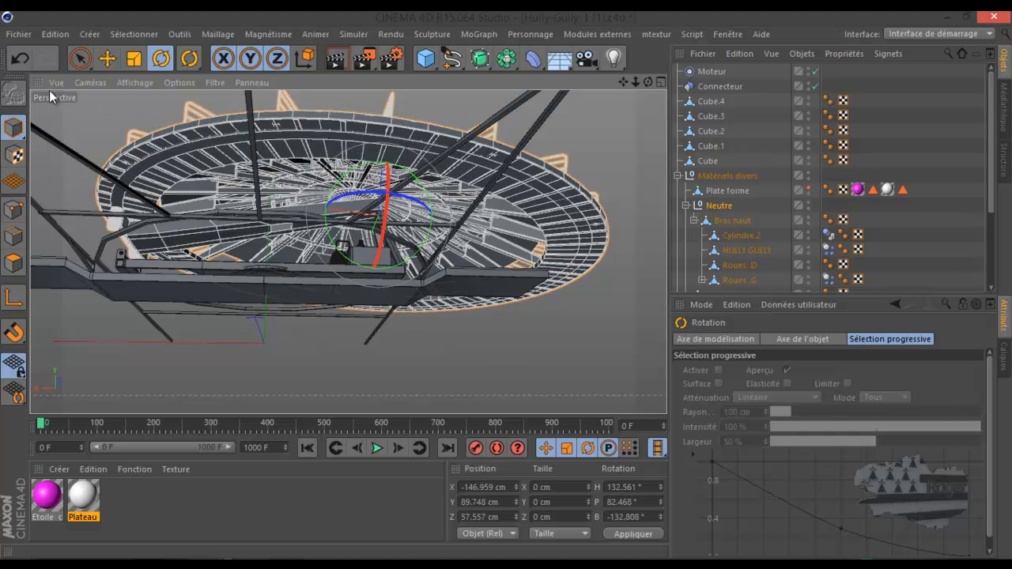
{"action": "left_click", "coordinate": [20, 63]}
{"action": "left_click_drag", "start_coordinate": [647, 82], "coordinate": [507, 284]}
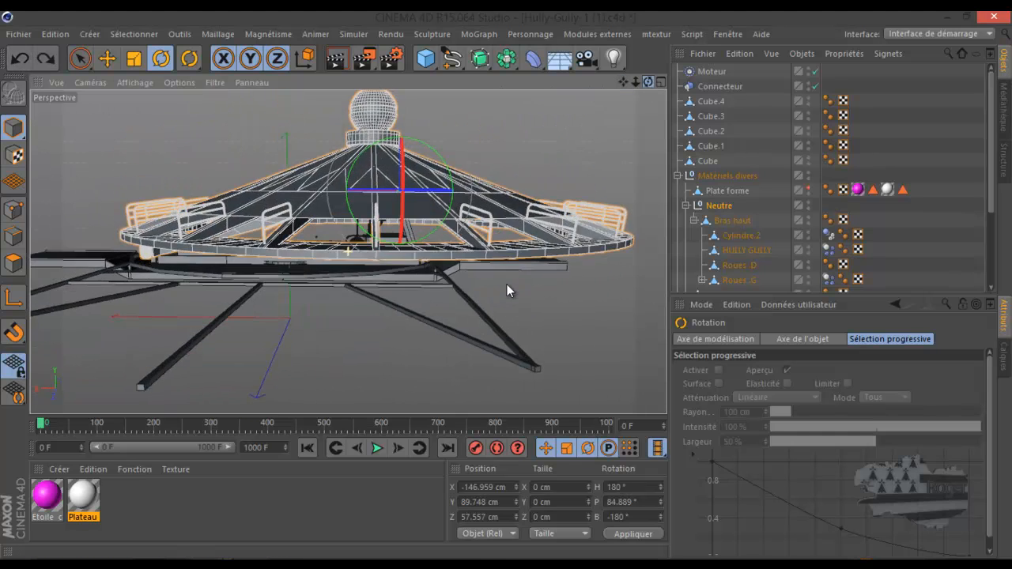
Collapse the Neutre branch and show Disque and Structure desous in the viewport
{"action": "left_click", "coordinate": [684, 206]}
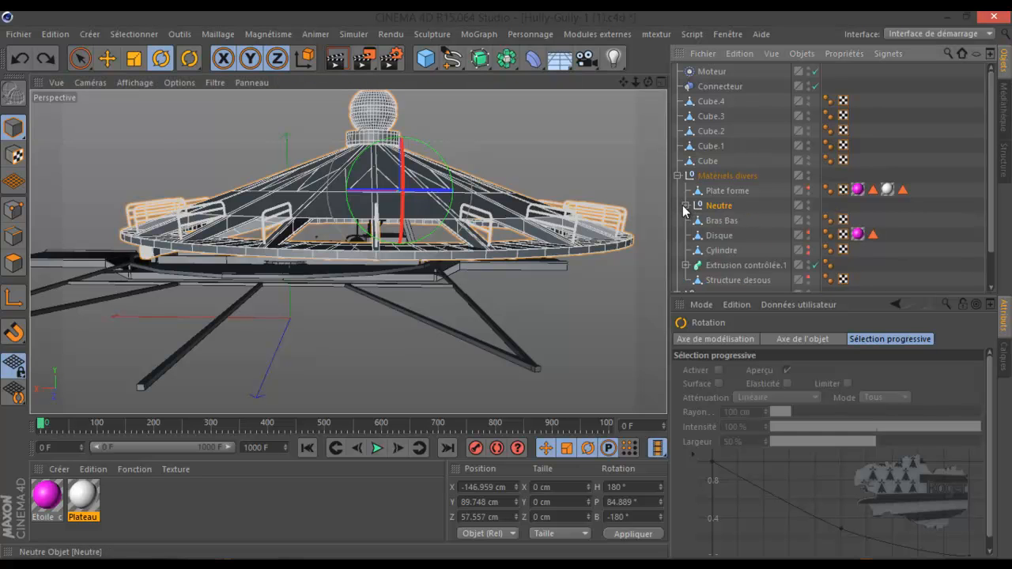
{"action": "left_click", "coordinate": [808, 234]}
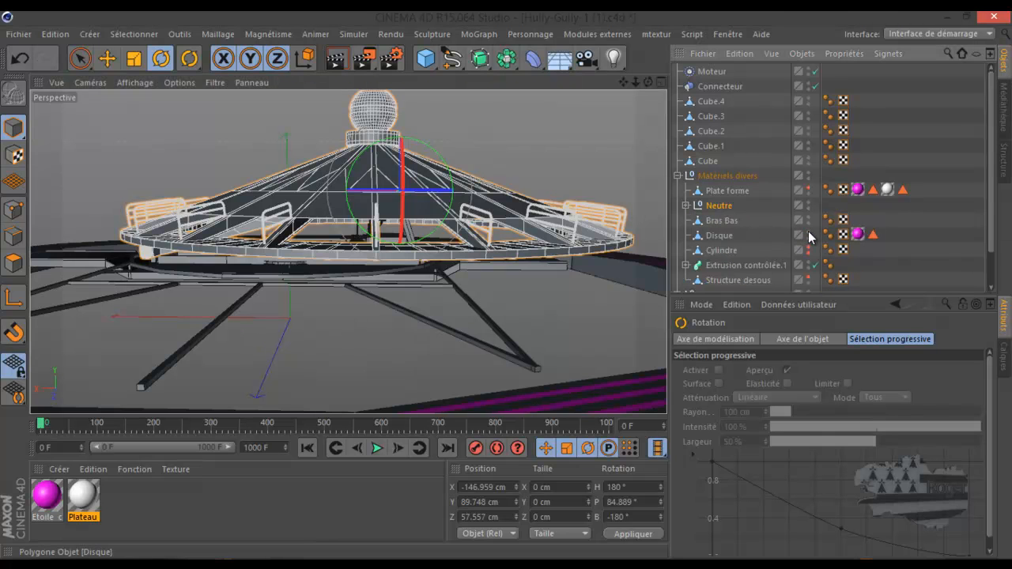
{"action": "left_click", "coordinate": [808, 279]}
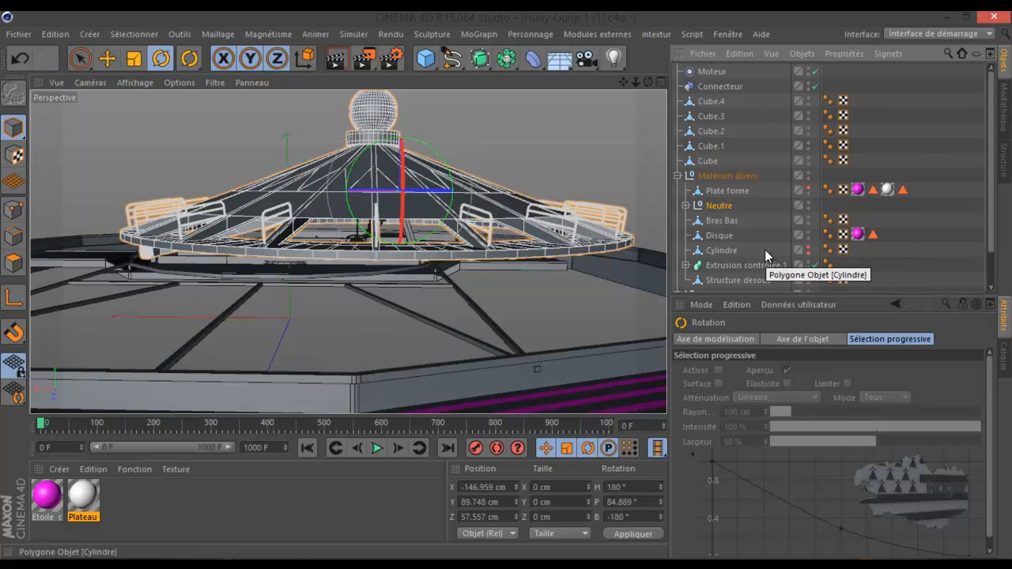
Set Cylindre's viewport and render visibility back to Par défaut, checking its position beside the lower arm
{"action": "left_click", "coordinate": [719, 251]}
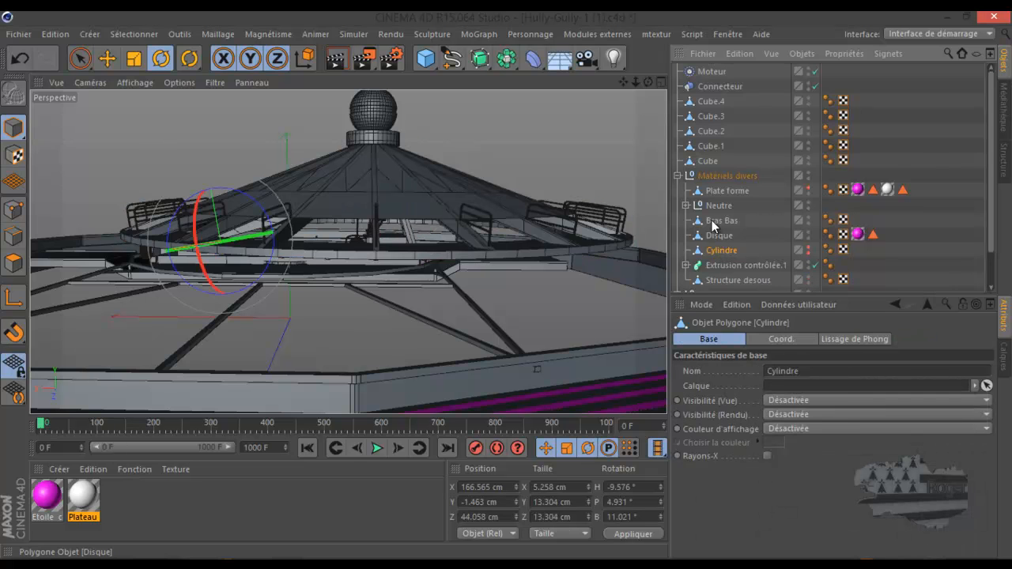
{"action": "left_click_drag", "start_coordinate": [646, 83], "coordinate": [502, 183]}
{"action": "scroll", "coordinate": [511, 187], "scroll_direction": "down", "scroll_amount": 6}
{"action": "scroll", "coordinate": [292, 256], "scroll_direction": "up", "scroll_amount": 3}
{"action": "scroll", "coordinate": [288, 274], "scroll_direction": "up", "scroll_amount": 5}
{"action": "left_click_drag", "start_coordinate": [648, 83], "coordinate": [509, 284]}
{"action": "left_click_drag", "start_coordinate": [548, 169], "coordinate": [593, 188]}
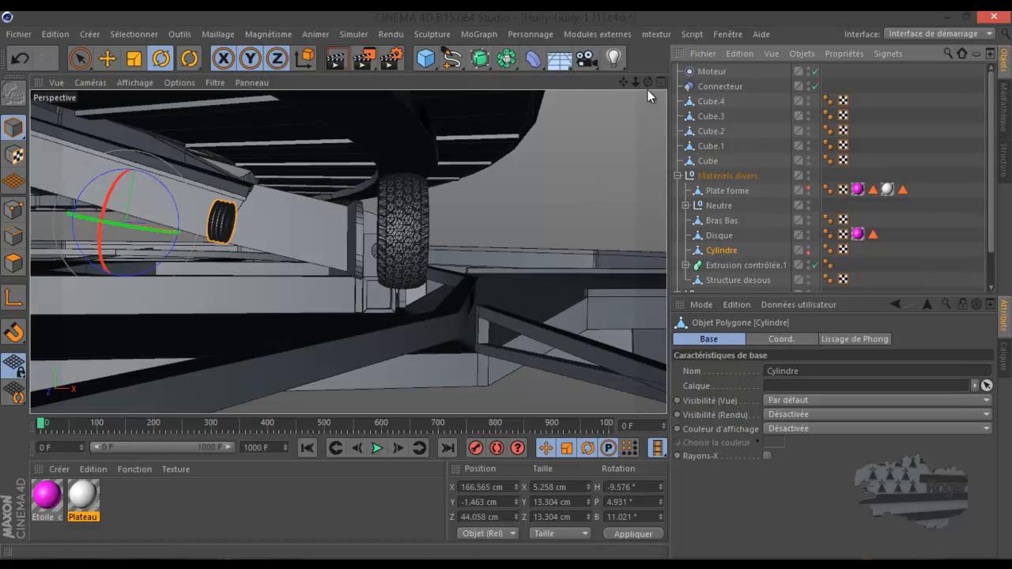
{"action": "left_click_drag", "start_coordinate": [648, 83], "coordinate": [507, 289]}
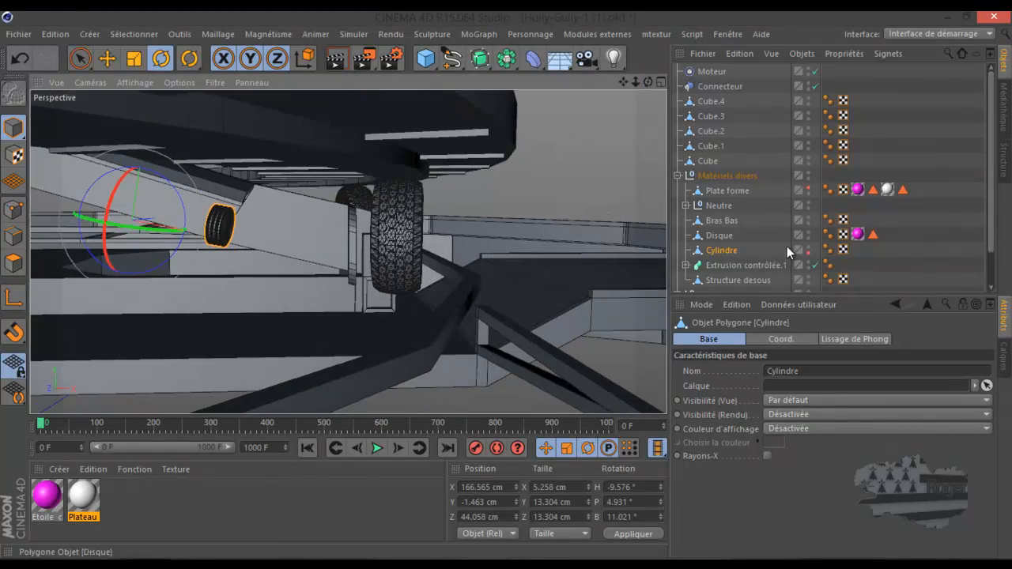
{"action": "left_click", "coordinate": [808, 255]}
{"action": "scroll", "coordinate": [797, 257], "scroll_direction": "down", "scroll_amount": 2}
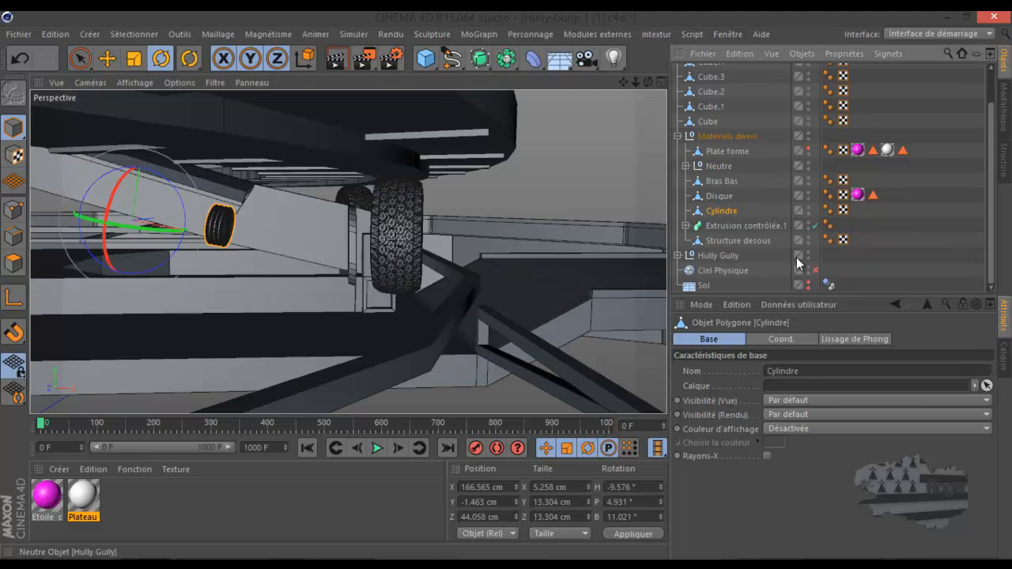
{"action": "scroll", "coordinate": [797, 260], "scroll_direction": "up", "scroll_amount": 2}
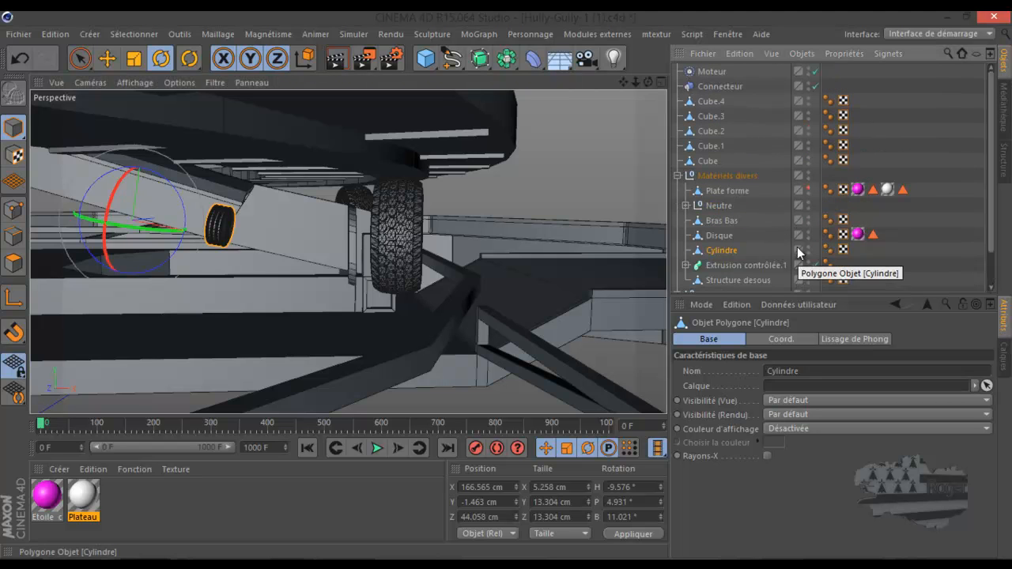
Show Plate forme in the viewport and view the platform with its surrounding deck
{"action": "left_click", "coordinate": [808, 190]}
{"action": "left_click_drag", "start_coordinate": [592, 247], "coordinate": [580, 251], "text": "alt"}
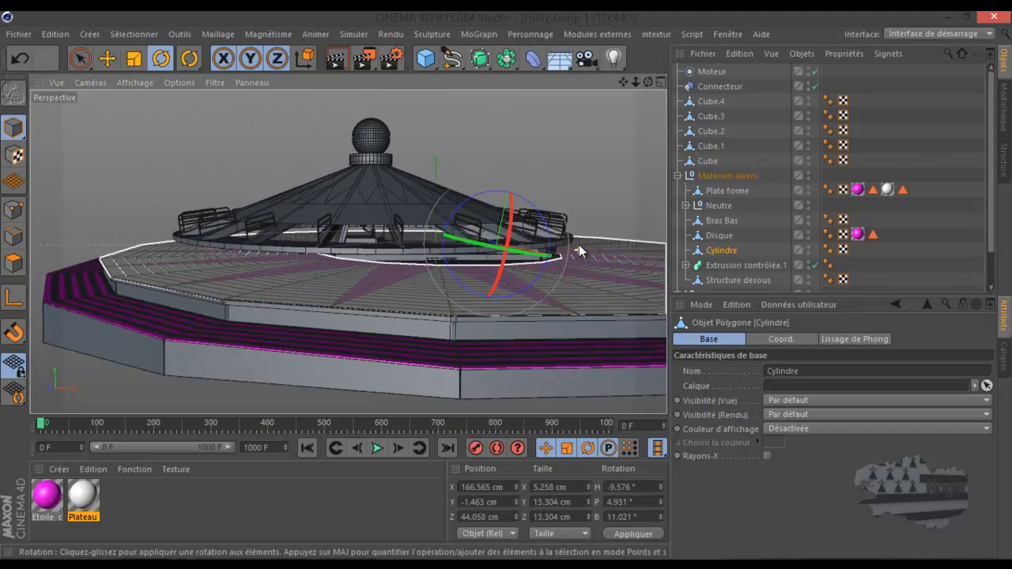
{"action": "left_click_drag", "start_coordinate": [646, 79], "coordinate": [507, 282]}
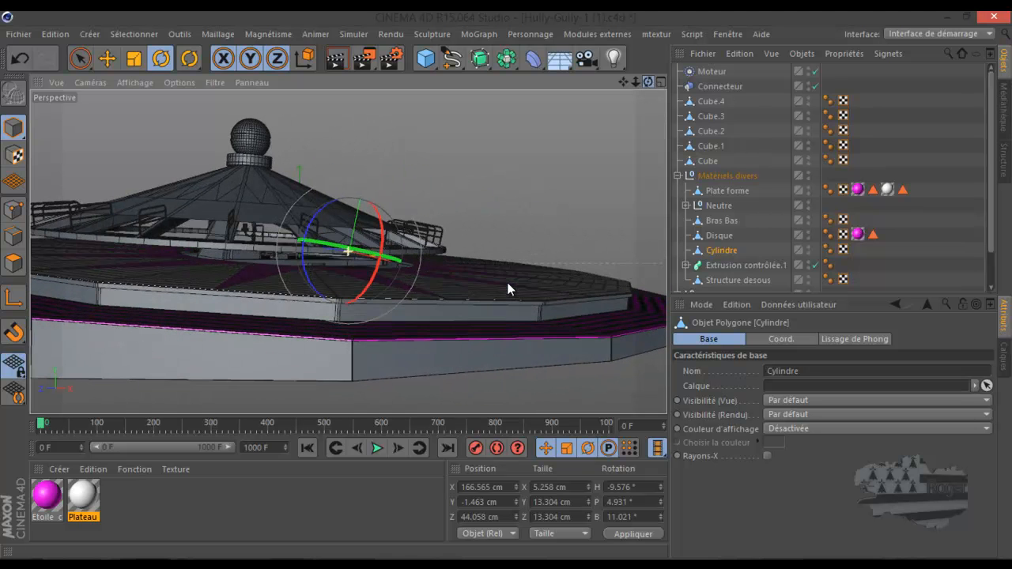
Rotate the Neutre group about the arm hinge to about H 138°, P 83°, B -138°
{"action": "left_click", "coordinate": [260, 179]}
{"action": "left_click", "coordinate": [720, 207]}
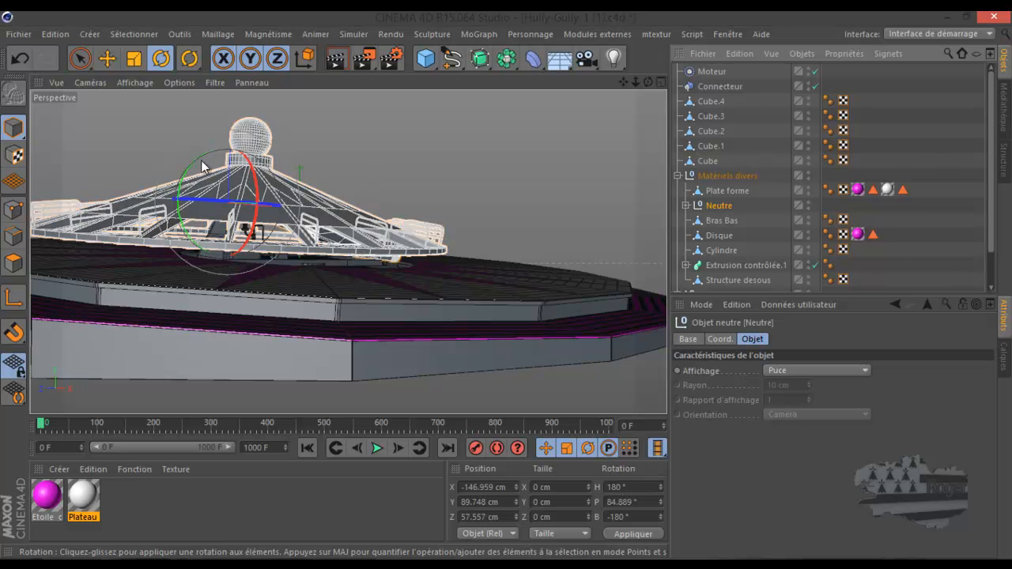
{"action": "left_click_drag", "start_coordinate": [191, 175], "coordinate": [185, 182]}
{"action": "left_click_drag", "start_coordinate": [647, 82], "coordinate": [354, 214]}
{"action": "scroll", "coordinate": [328, 235], "scroll_direction": "down", "scroll_amount": 5}
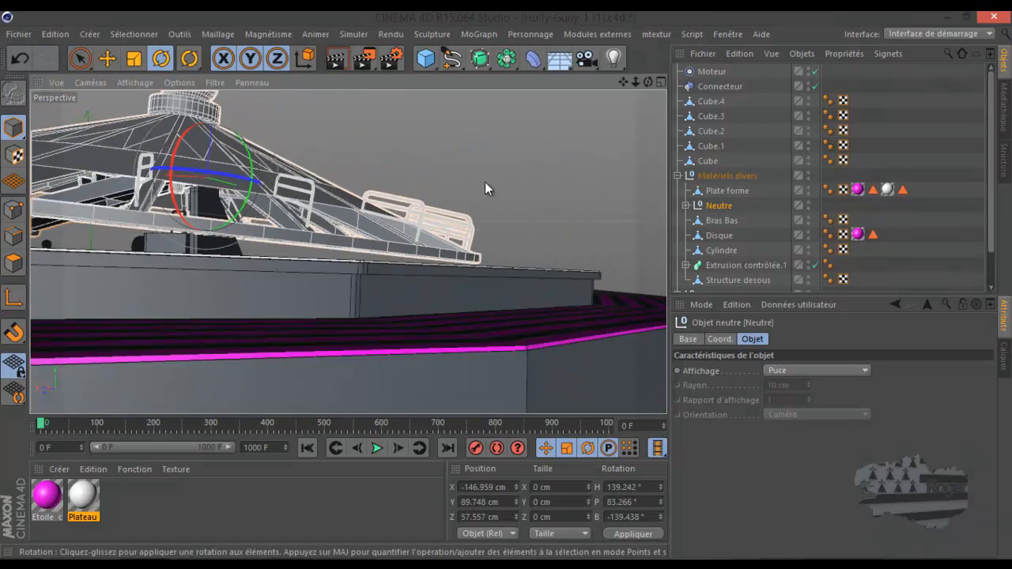
{"action": "left_click_drag", "start_coordinate": [649, 83], "coordinate": [508, 292]}
{"action": "left_click_drag", "start_coordinate": [178, 128], "coordinate": [188, 138]}
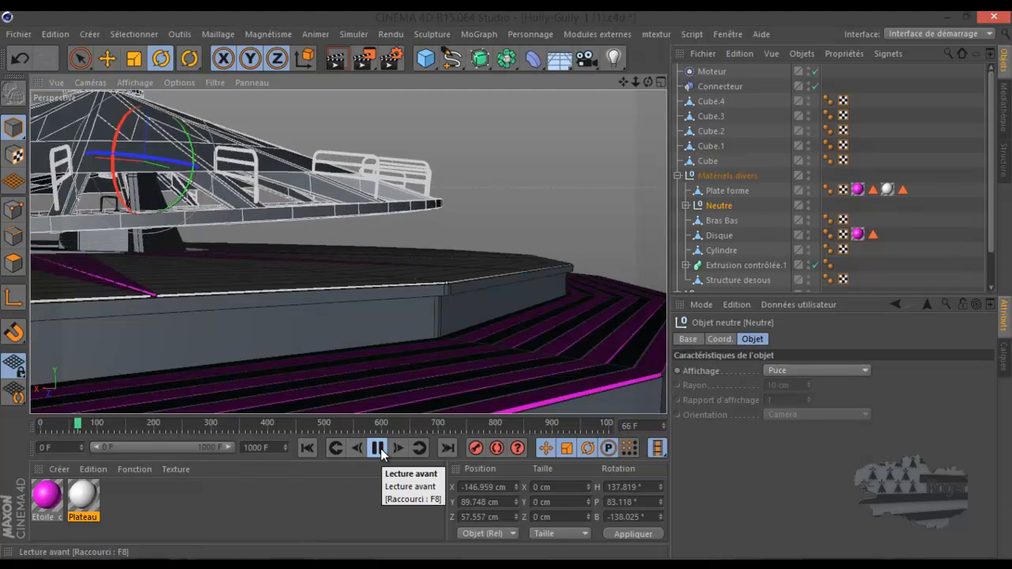
Examine the tilted platform's spinning motion above the deck from several angles, stopping playback at about frame 572
{"action": "scroll", "coordinate": [443, 291], "scroll_direction": "down", "scroll_amount": 4}
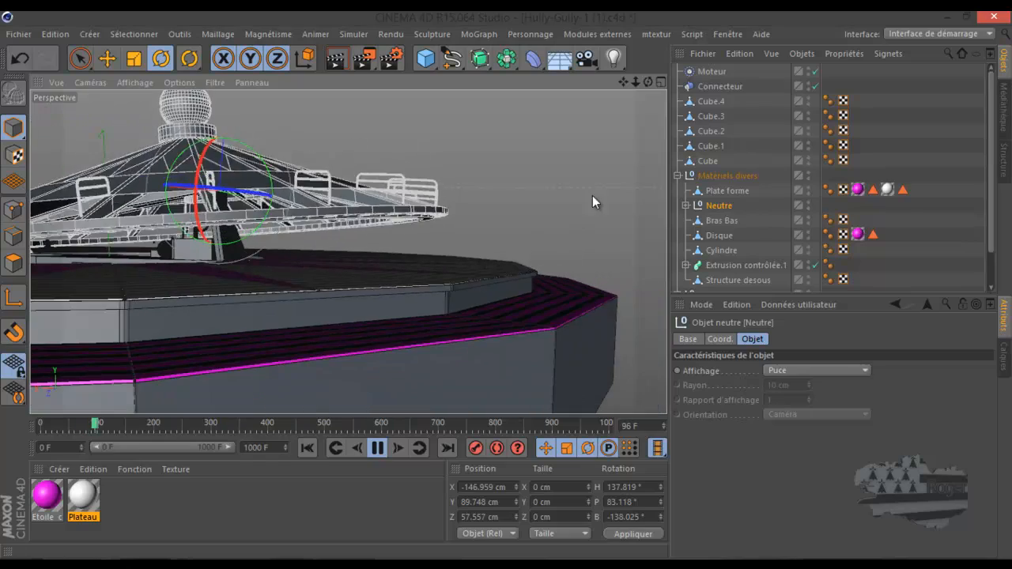
{"action": "scroll", "coordinate": [596, 160], "scroll_direction": "down", "scroll_amount": 2}
{"action": "left_click_drag", "start_coordinate": [650, 81], "coordinate": [506, 284]}
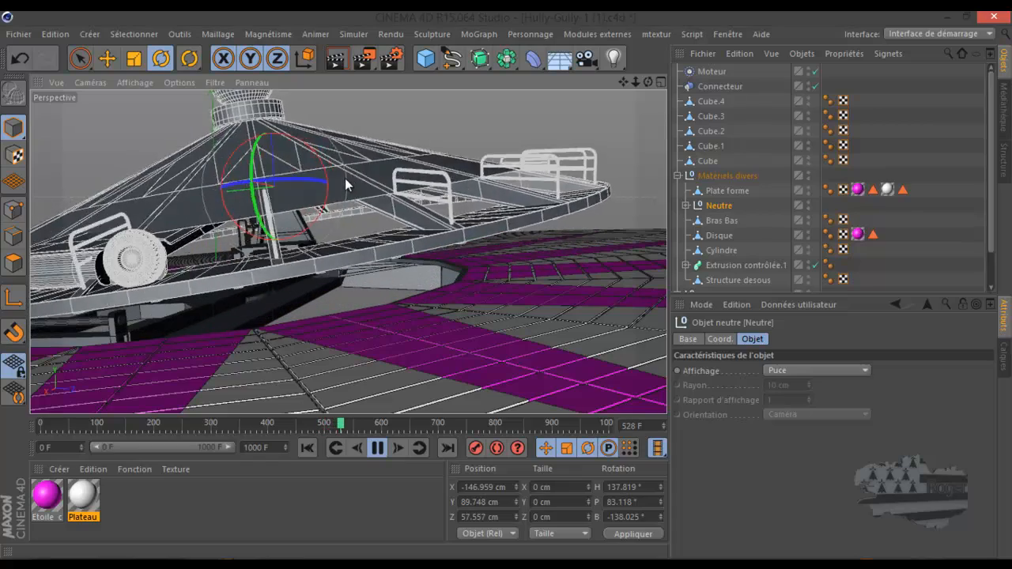
{"action": "left_click", "coordinate": [380, 447]}
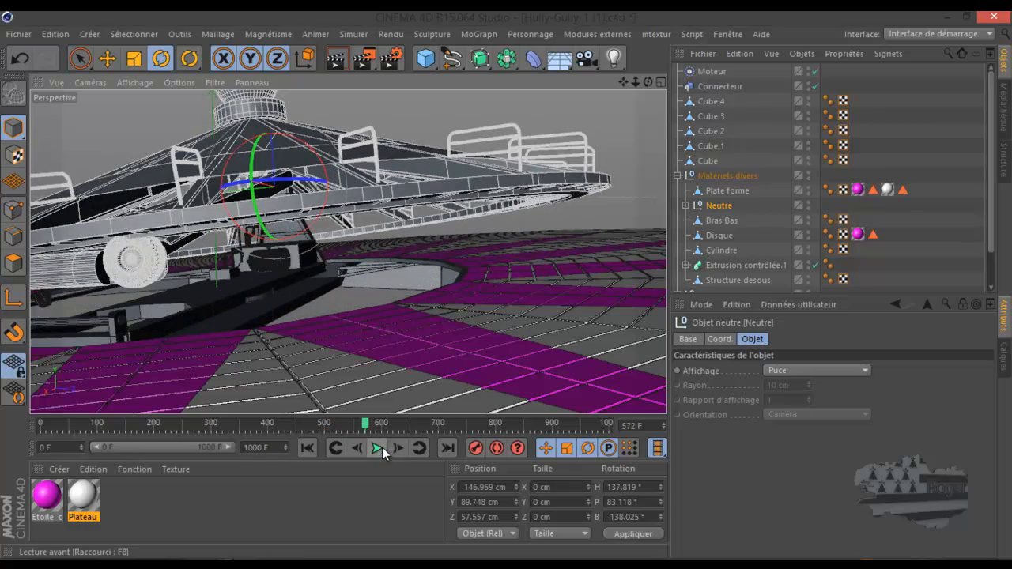
{"action": "left_click_drag", "start_coordinate": [646, 81], "coordinate": [508, 284]}
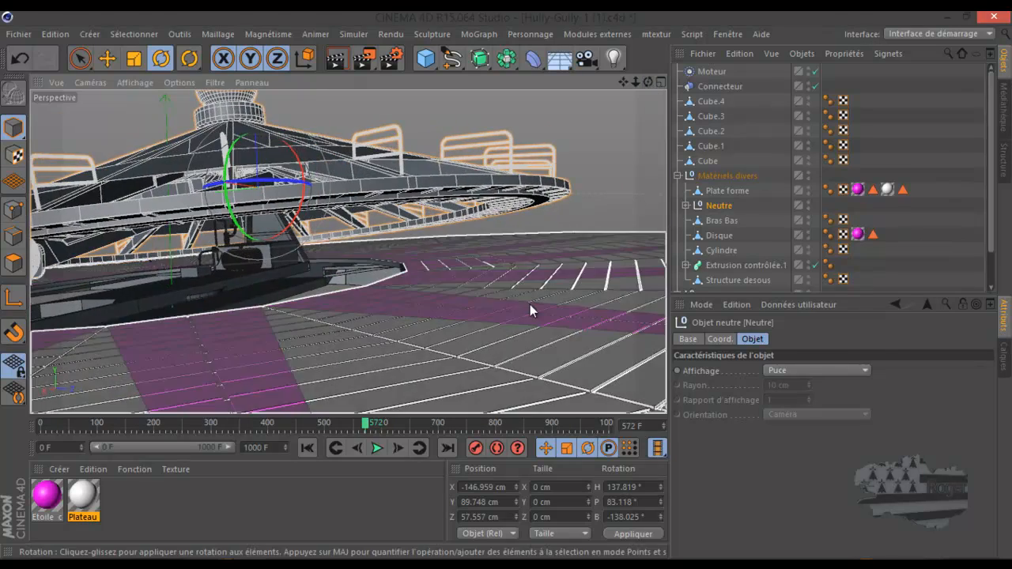
Hide Plate forme in the viewport to expose the arm and motor beneath the platform
{"action": "left_click", "coordinate": [517, 321]}
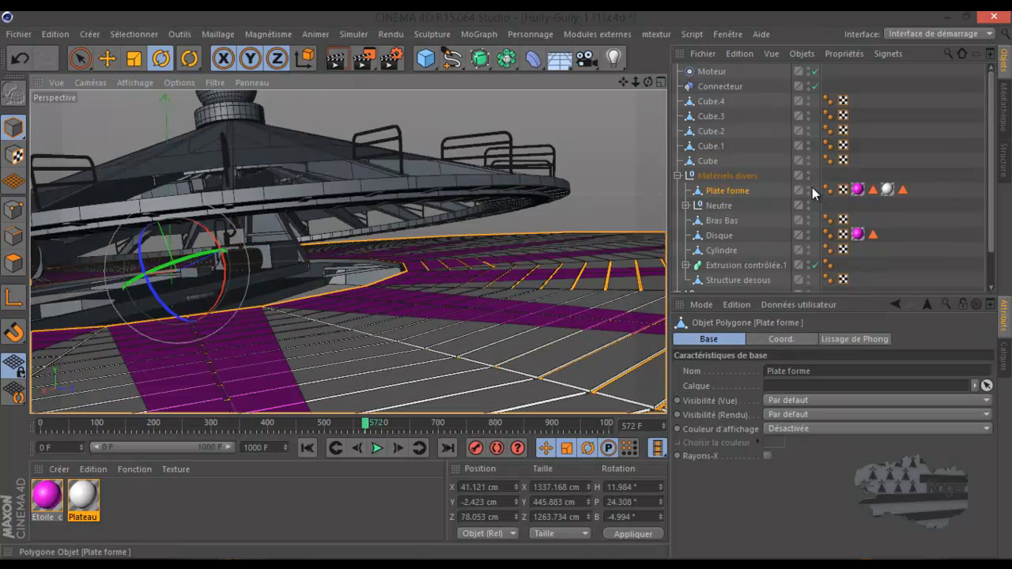
{"action": "double_click", "coordinate": [808, 188]}
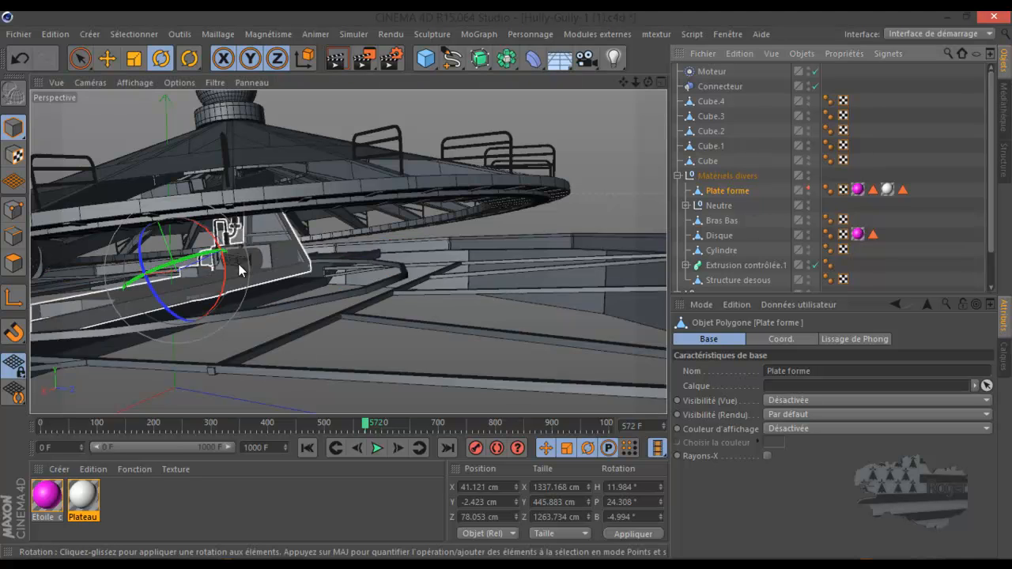
{"action": "scroll", "coordinate": [238, 263], "scroll_direction": "up", "scroll_amount": 3}
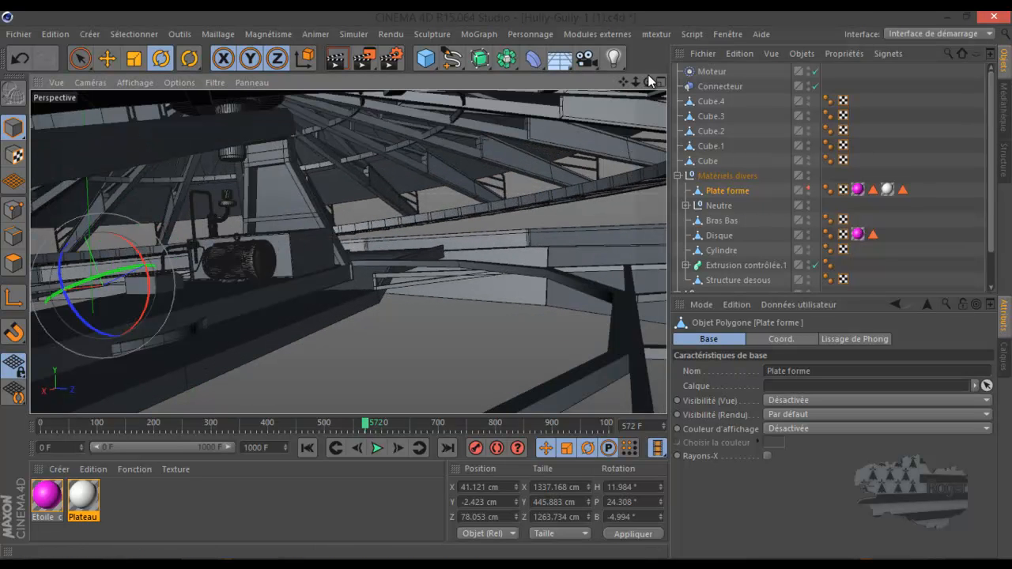
{"action": "left_click_drag", "start_coordinate": [648, 82], "coordinate": [494, 284]}
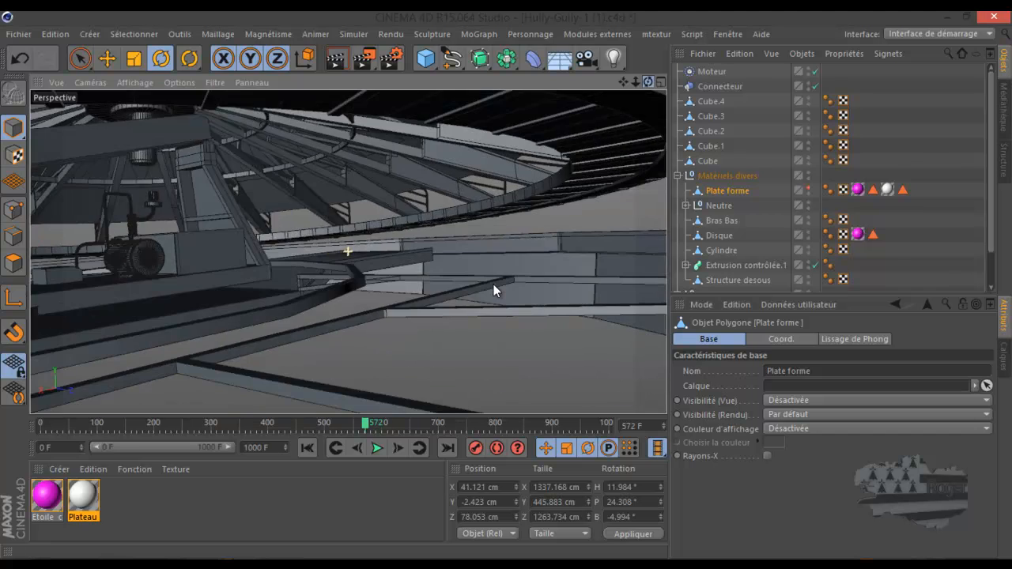
{"action": "scroll", "coordinate": [622, 125], "scroll_direction": "down", "scroll_amount": 5}
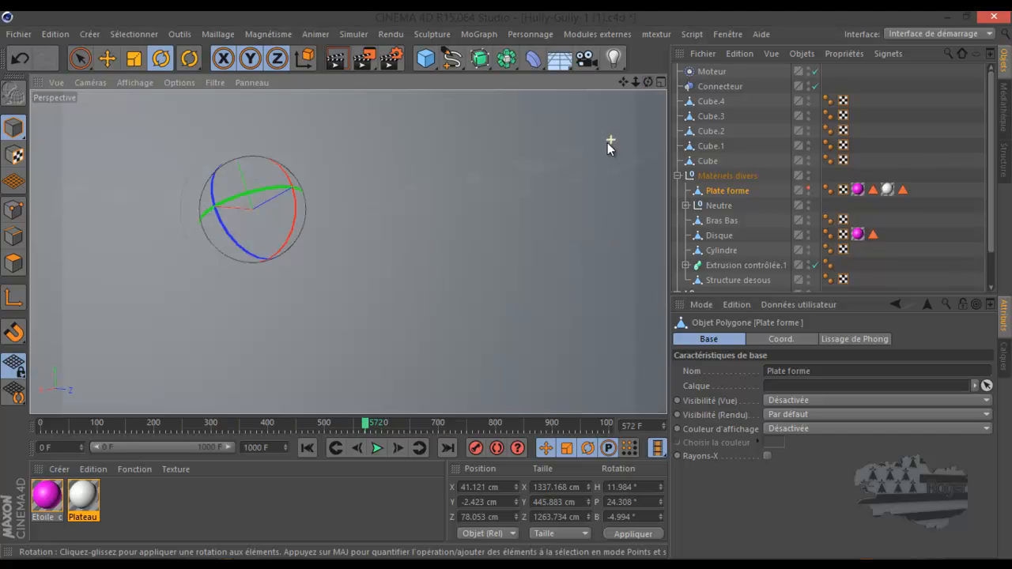
{"action": "scroll", "coordinate": [333, 300], "scroll_direction": "down", "scroll_amount": 6}
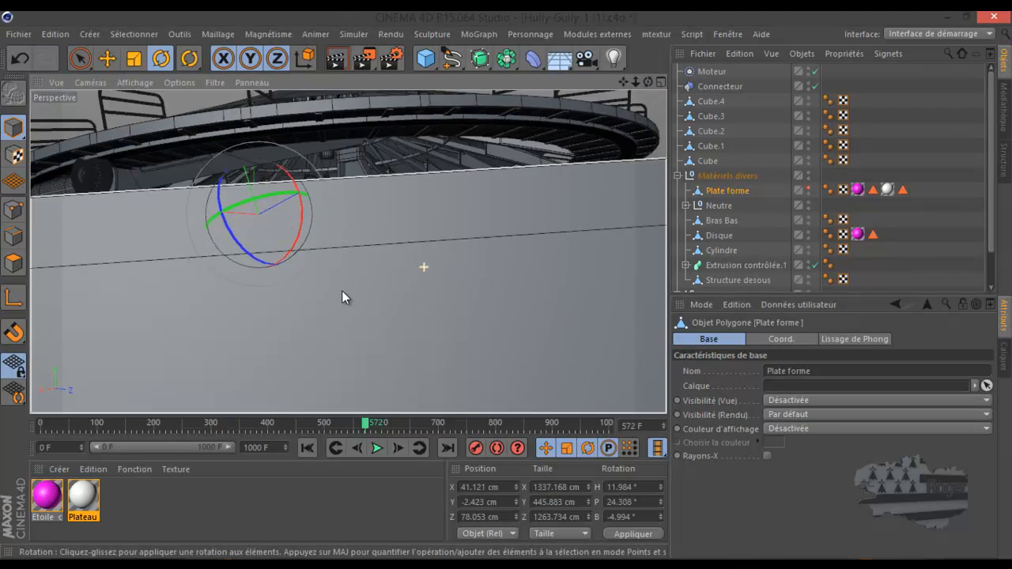
Hide Structure desous and Disque in the viewport, leaving the arms and spinning platform in clear view
{"action": "left_click", "coordinate": [332, 283]}
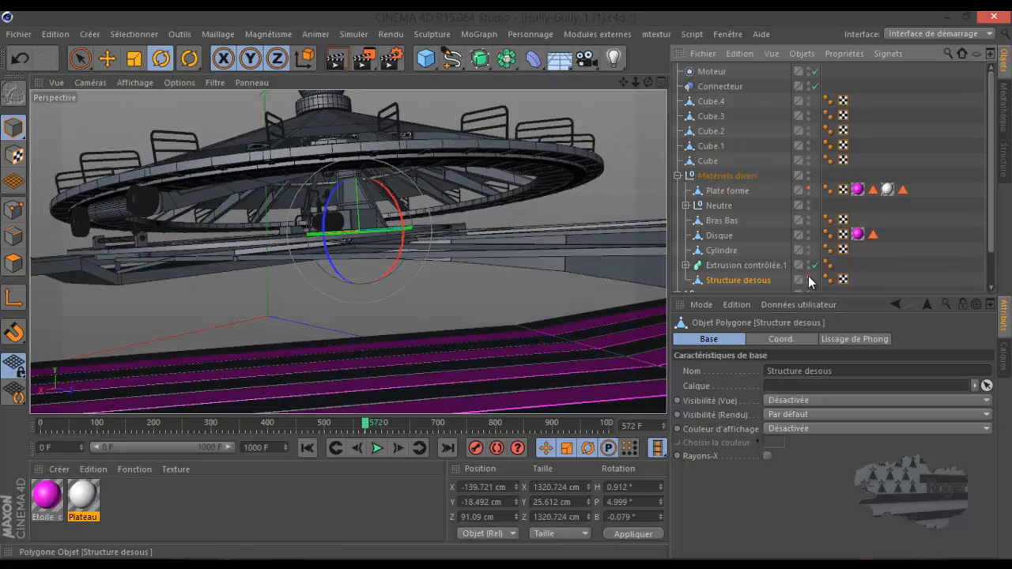
{"action": "left_click", "coordinate": [610, 346]}
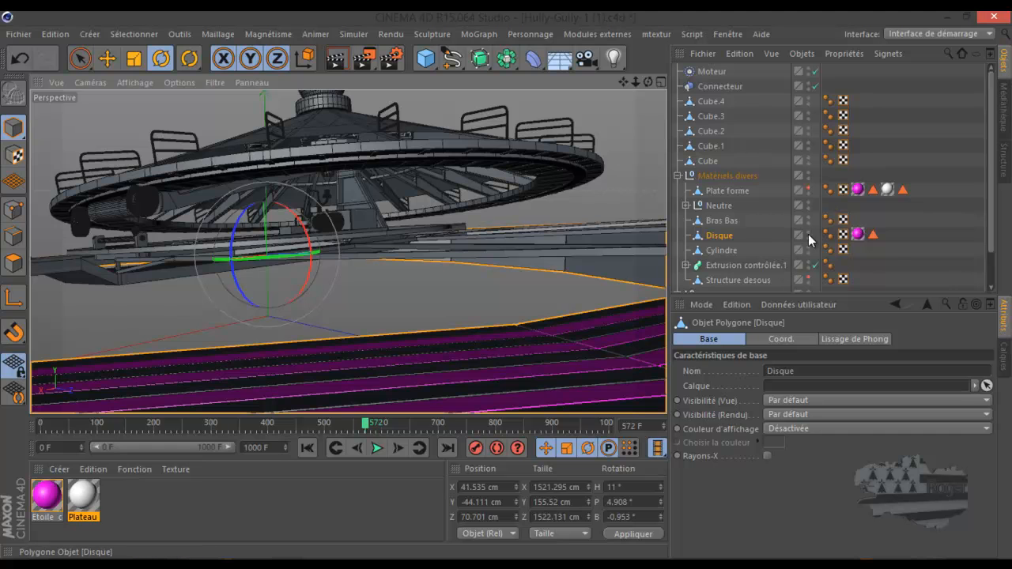
{"action": "left_click", "coordinate": [808, 233]}
{"action": "left_click", "coordinate": [807, 232]}
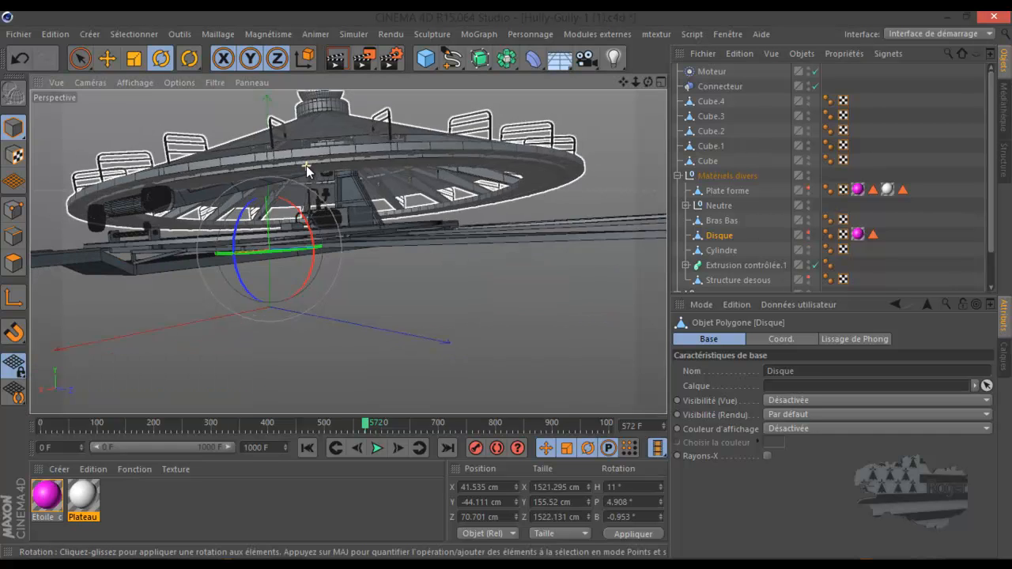
{"action": "scroll", "coordinate": [309, 169], "scroll_direction": "down", "scroll_amount": 2}
{"action": "left_click_drag", "start_coordinate": [628, 81], "coordinate": [507, 283]}
{"action": "scroll", "coordinate": [269, 267], "scroll_direction": "up", "scroll_amount": 5}
{"action": "left_click_drag", "start_coordinate": [420, 194], "coordinate": [525, 115], "text": "alt"}
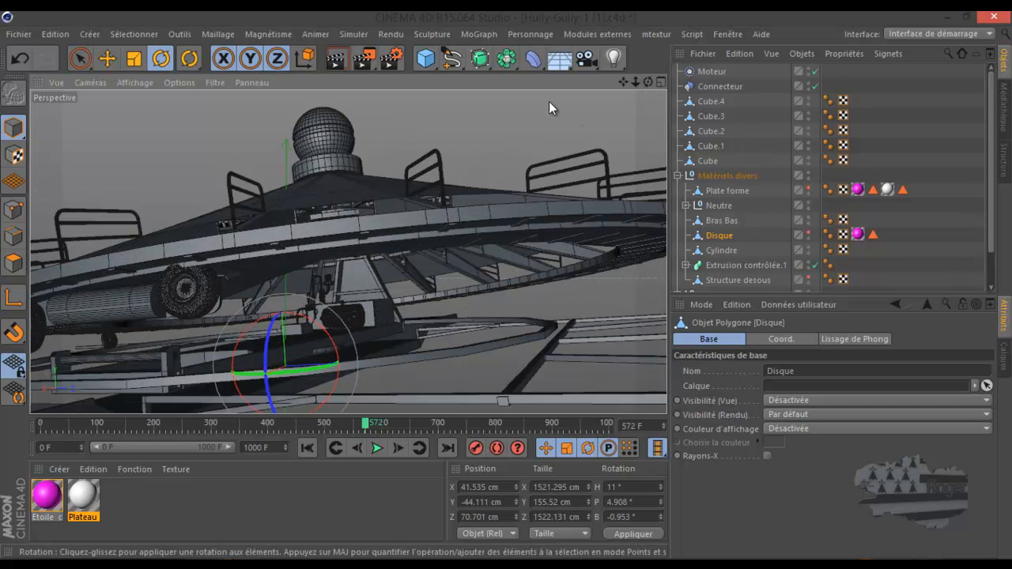
Return the animation to frame 0 and select HULLY GULLY inside the expanded Neutre branch
{"action": "left_click_drag", "start_coordinate": [623, 82], "coordinate": [345, 424]}
{"action": "left_click", "coordinate": [305, 449]}
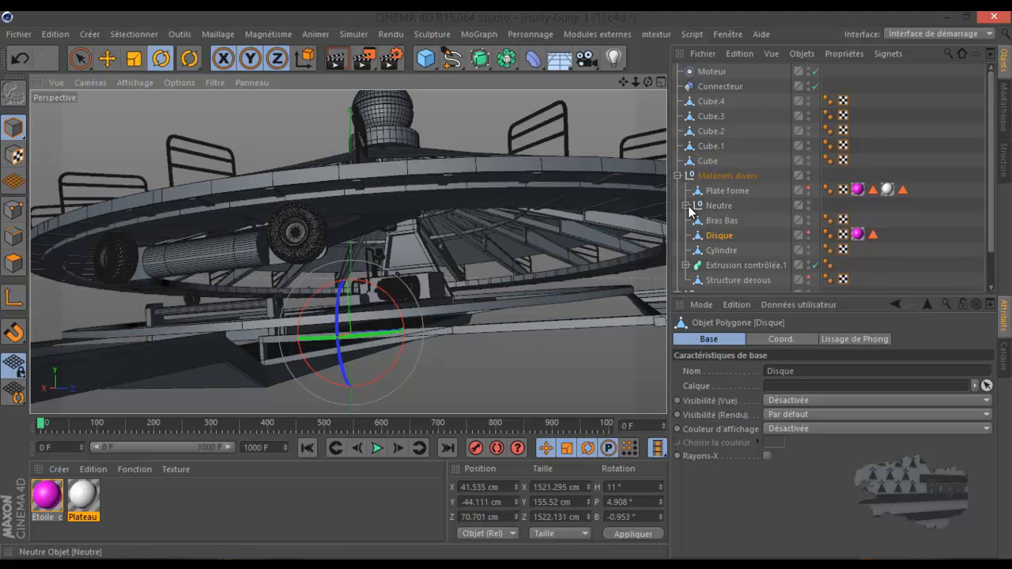
{"action": "left_click", "coordinate": [685, 206]}
{"action": "left_click", "coordinate": [730, 251]}
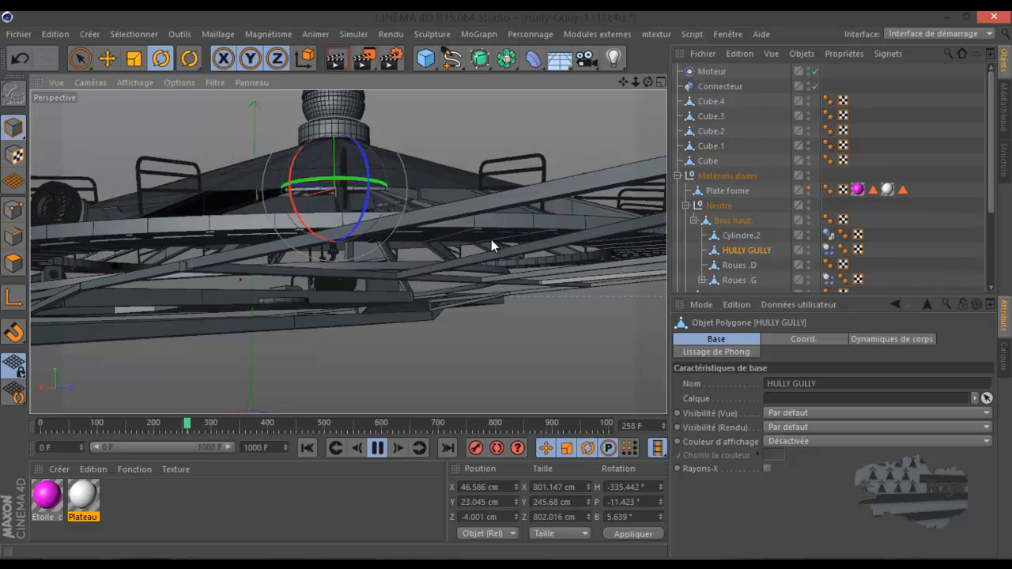
Pause playback at frame 312, check the platform's motion around its axis in the right side view, and return to frame 0
{"action": "middle_click", "coordinate": [450, 283]}
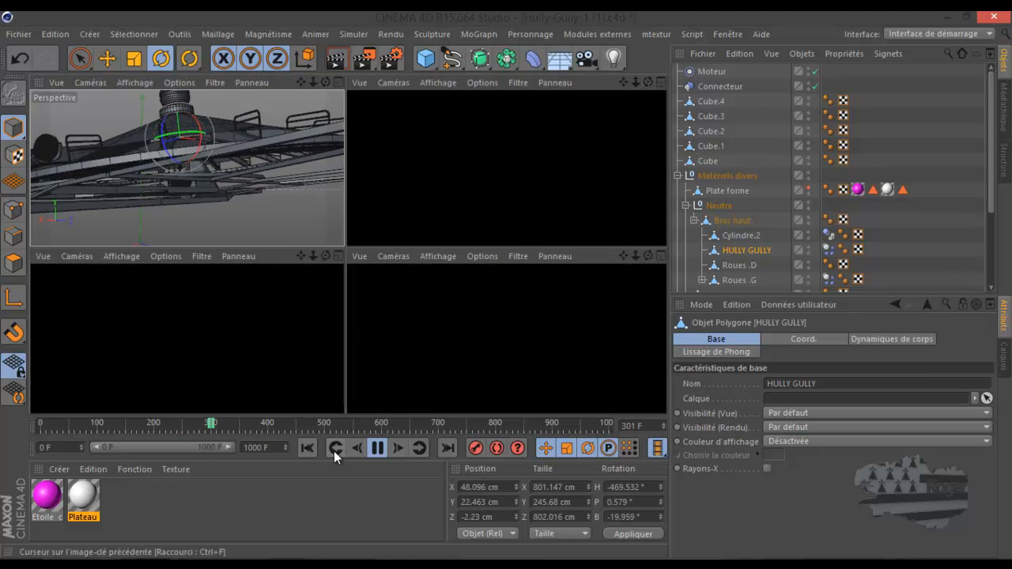
{"action": "left_click", "coordinate": [378, 447]}
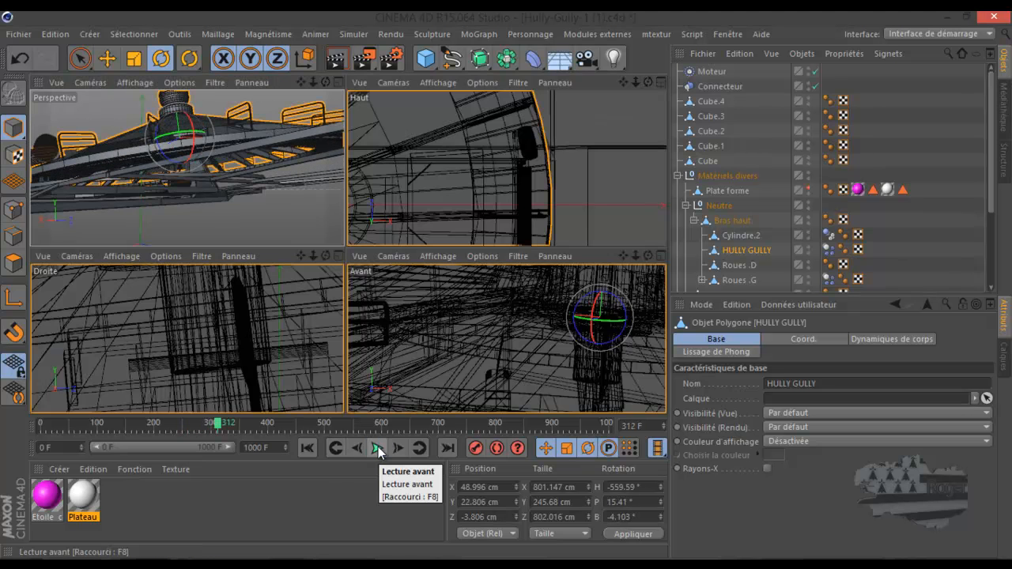
{"action": "scroll", "coordinate": [402, 323], "scroll_direction": "down", "scroll_amount": 4}
{"action": "scroll", "coordinate": [290, 329], "scroll_direction": "down", "scroll_amount": 7}
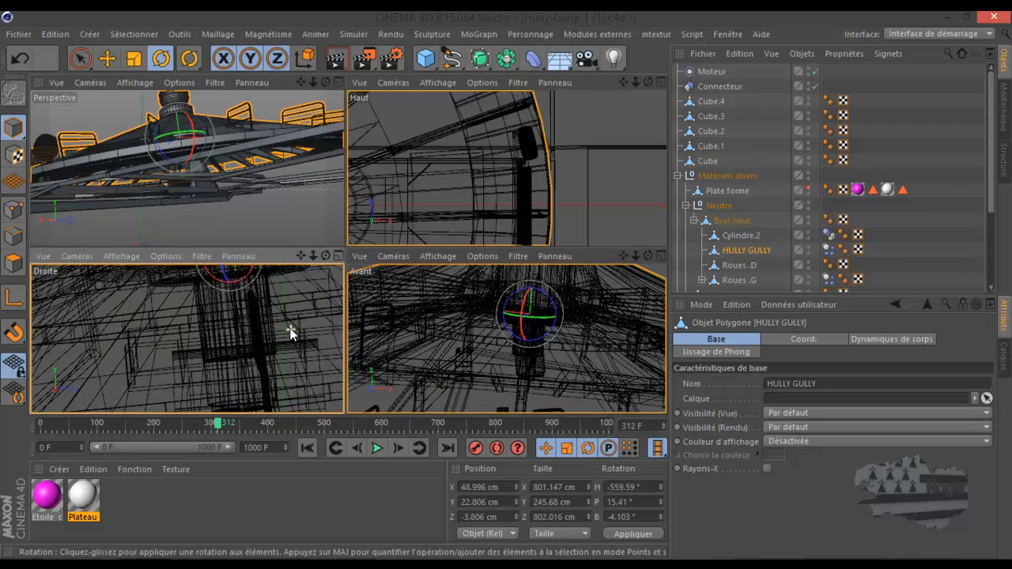
{"action": "scroll", "coordinate": [282, 347], "scroll_direction": "down", "scroll_amount": 2}
{"action": "scroll", "coordinate": [234, 294], "scroll_direction": "up", "scroll_amount": 4}
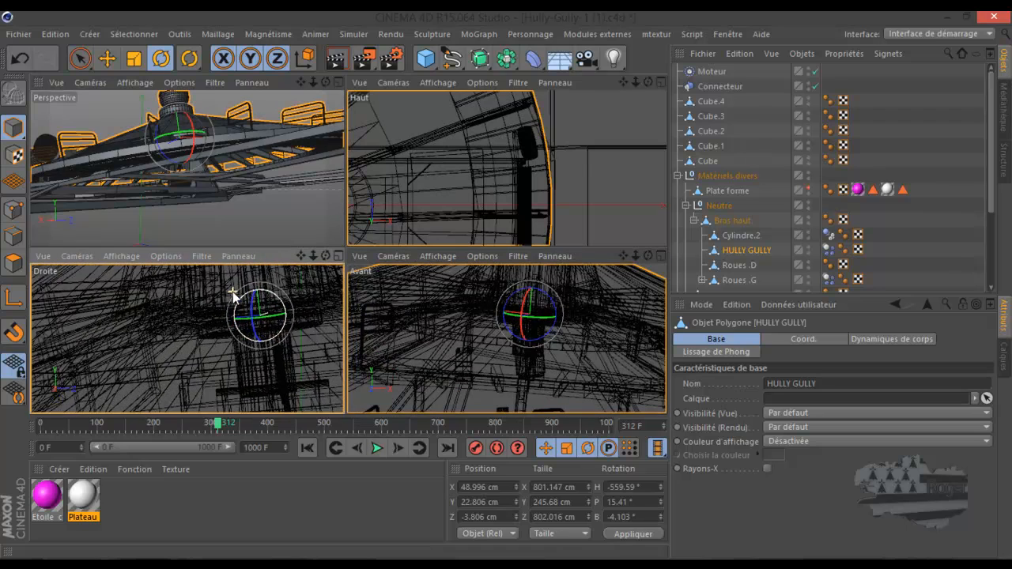
{"action": "scroll", "coordinate": [279, 324], "scroll_direction": "up", "scroll_amount": 1}
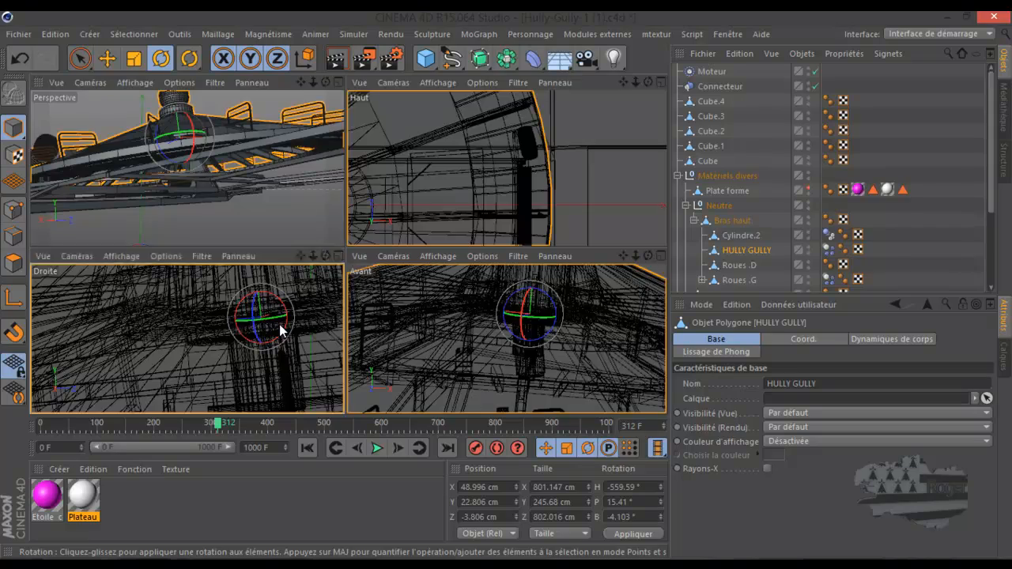
{"action": "middle_click", "coordinate": [279, 324]}
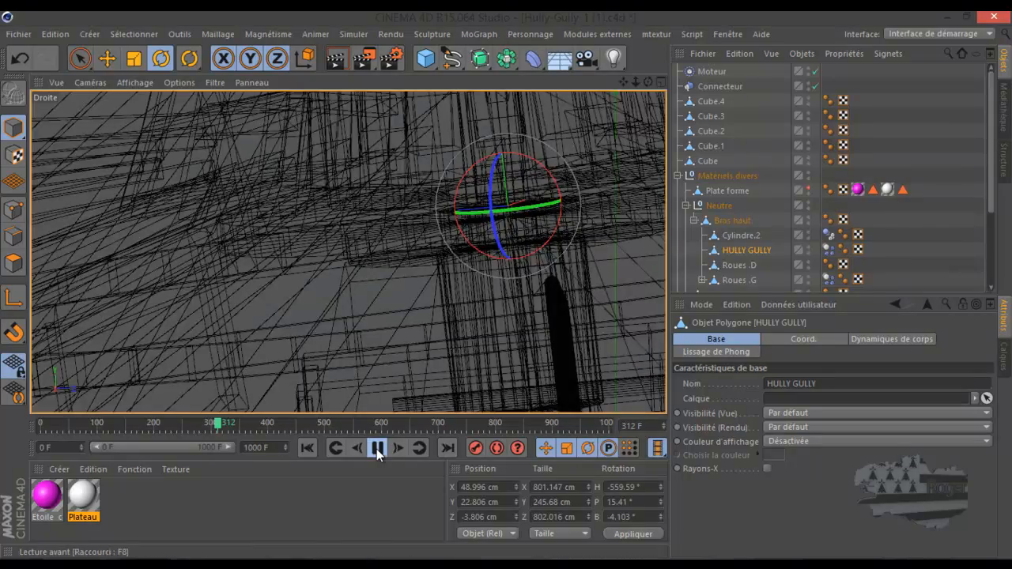
{"action": "left_click", "coordinate": [376, 449]}
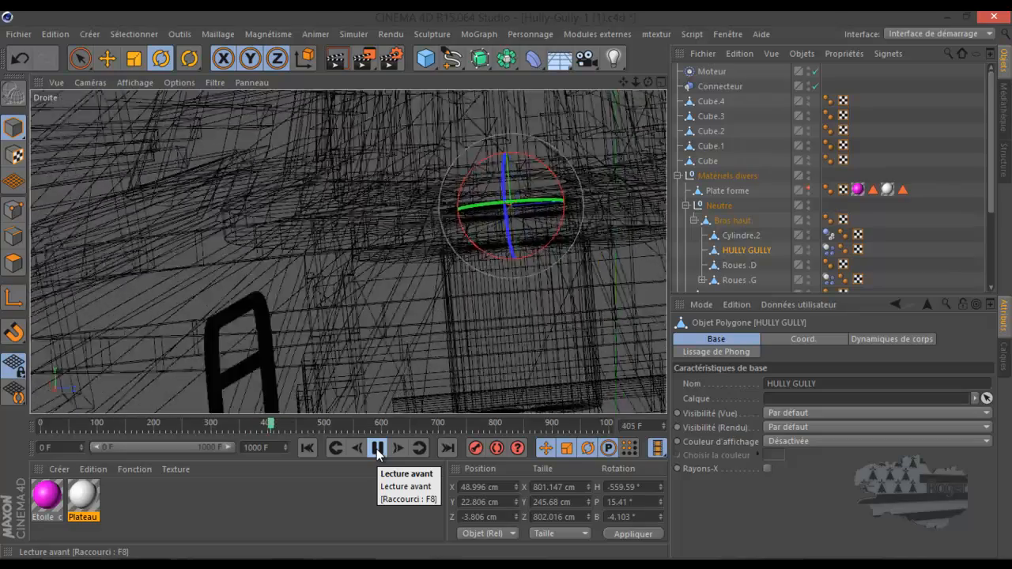
{"action": "left_click", "coordinate": [376, 448]}
{"action": "left_click", "coordinate": [309, 446]}
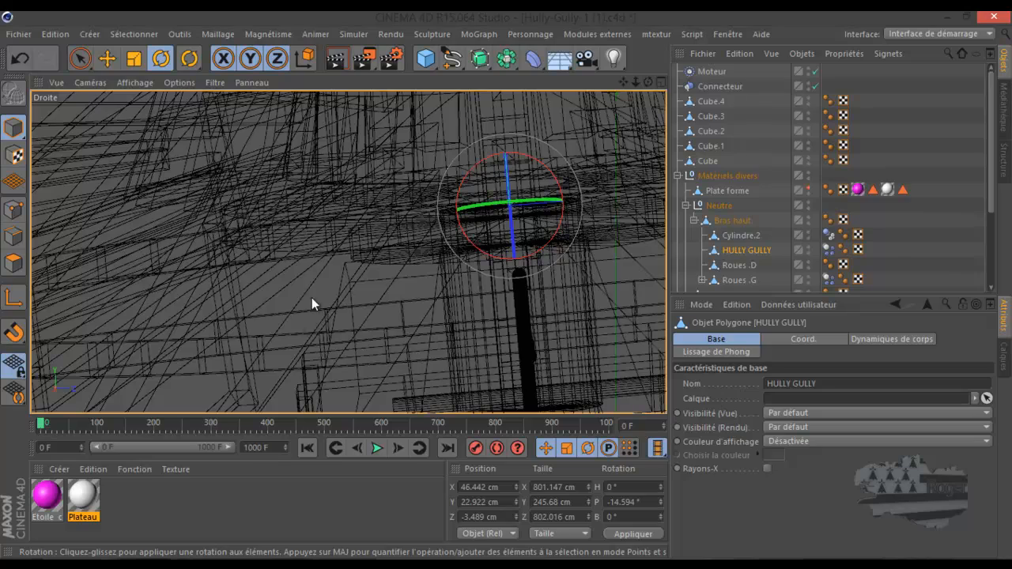
Restore the default framing of the right side view and return to the perspective view of the whole platform
{"action": "scroll", "coordinate": [265, 298], "scroll_direction": "down", "scroll_amount": 8}
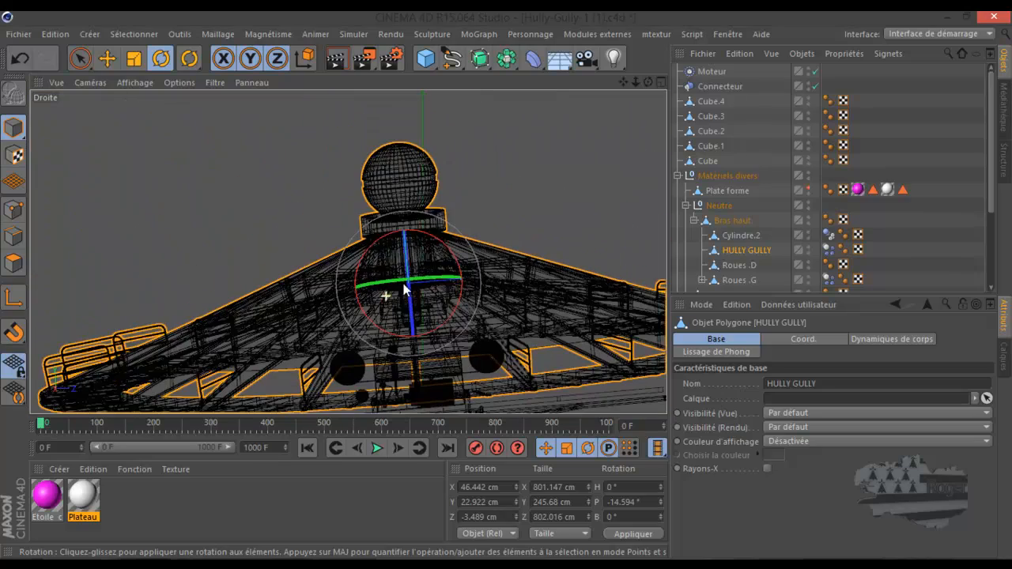
{"action": "left_click_drag", "start_coordinate": [648, 81], "coordinate": [506, 291]}
{"action": "left_click", "coordinate": [57, 82]}
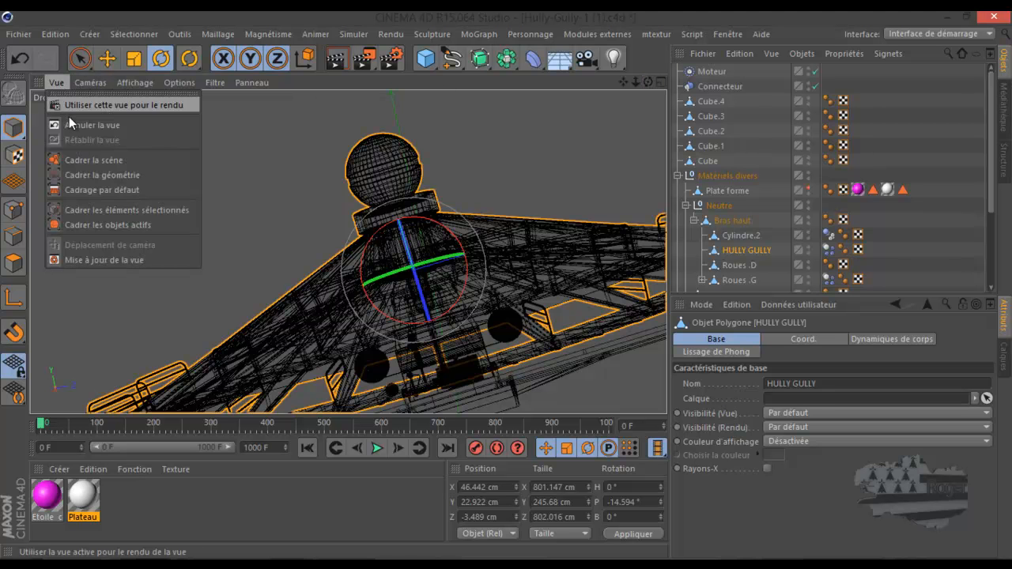
{"action": "left_click", "coordinate": [78, 184]}
{"action": "middle_click", "coordinate": [97, 197]}
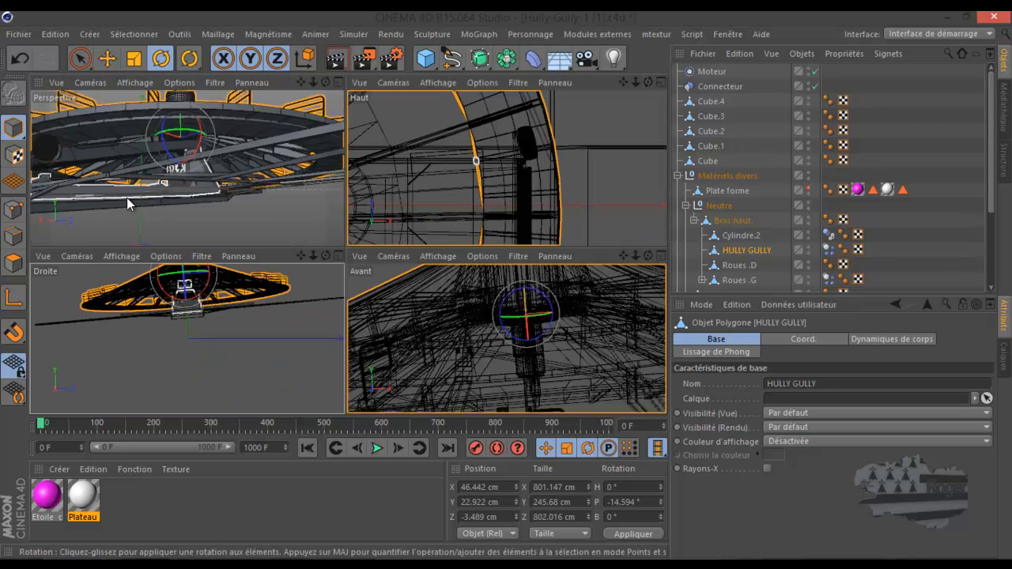
{"action": "middle_click", "coordinate": [212, 191]}
{"action": "left_click_drag", "start_coordinate": [649, 82], "coordinate": [310, 248]}
{"action": "scroll", "coordinate": [285, 227], "scroll_direction": "up", "scroll_amount": 5}
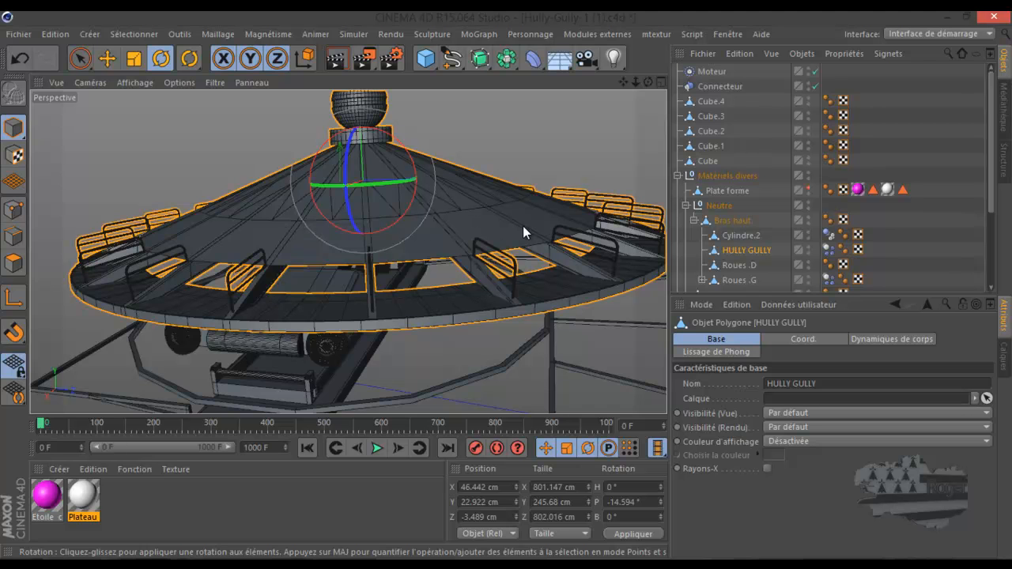
Select Neutre, play the animation to watch its whole branch move, and return to frame 0
{"action": "left_click", "coordinate": [718, 206]}
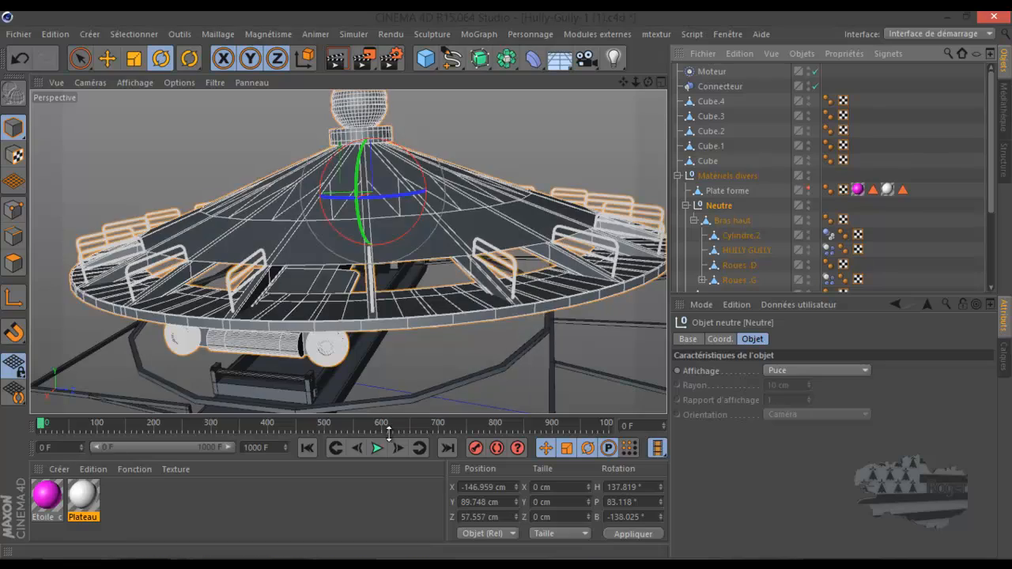
{"action": "left_click", "coordinate": [378, 449]}
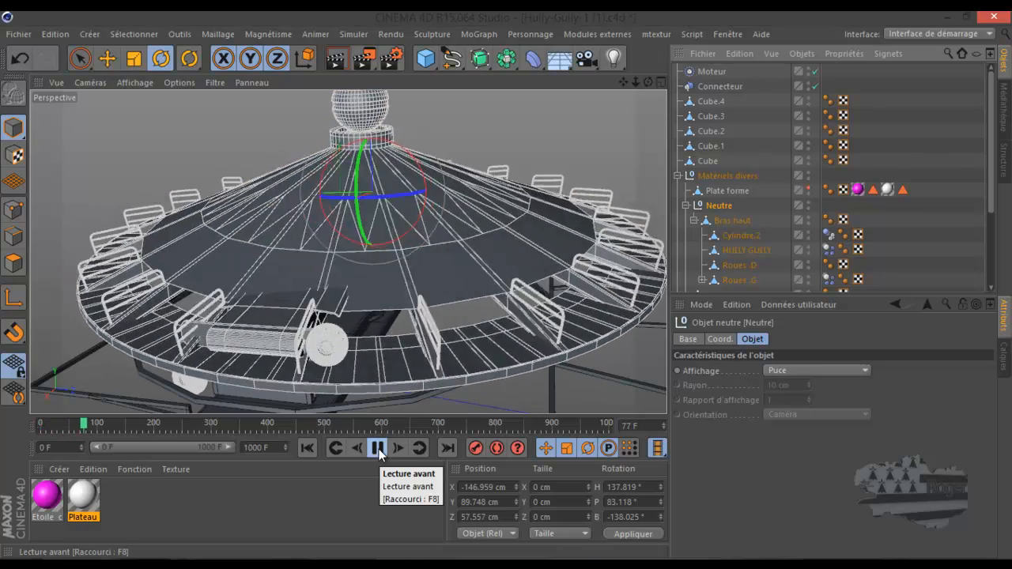
{"action": "left_click", "coordinate": [379, 449]}
{"action": "left_click", "coordinate": [309, 449]}
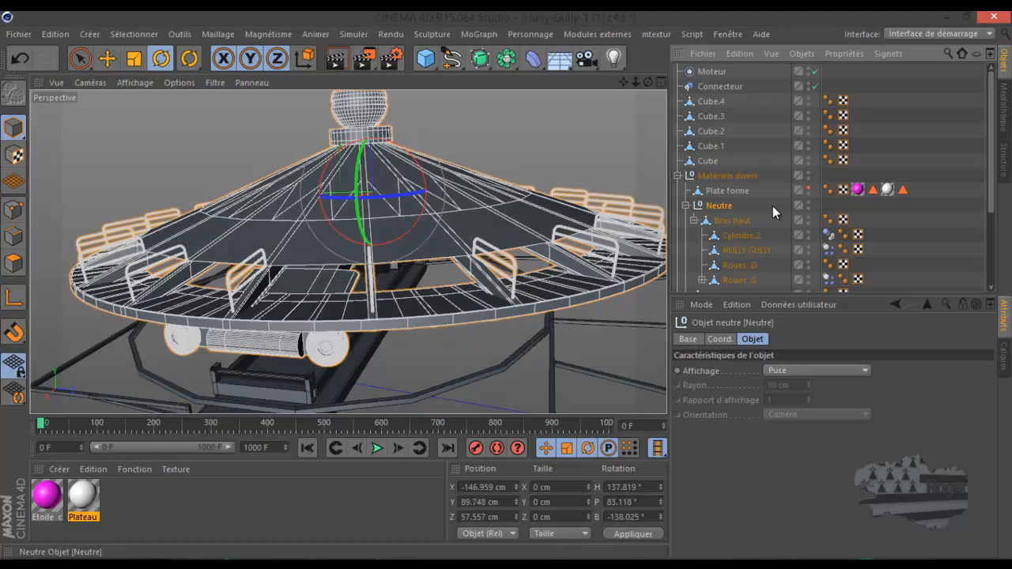
Move only the axis of HULLY GULLY to the pole on top of the platform's central sphere
{"action": "left_click", "coordinate": [746, 249]}
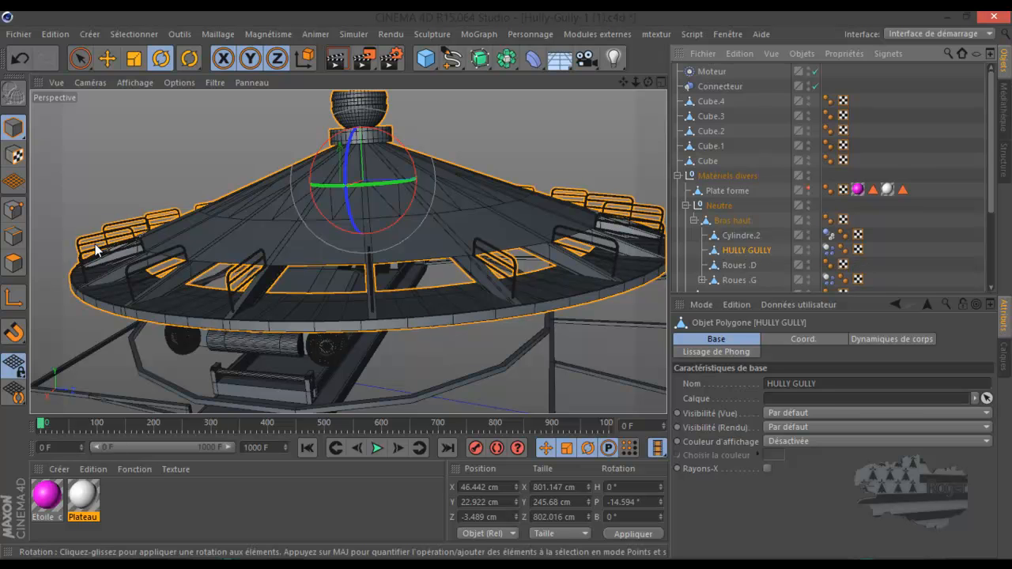
{"action": "scroll", "coordinate": [275, 309], "scroll_direction": "down", "scroll_amount": 2}
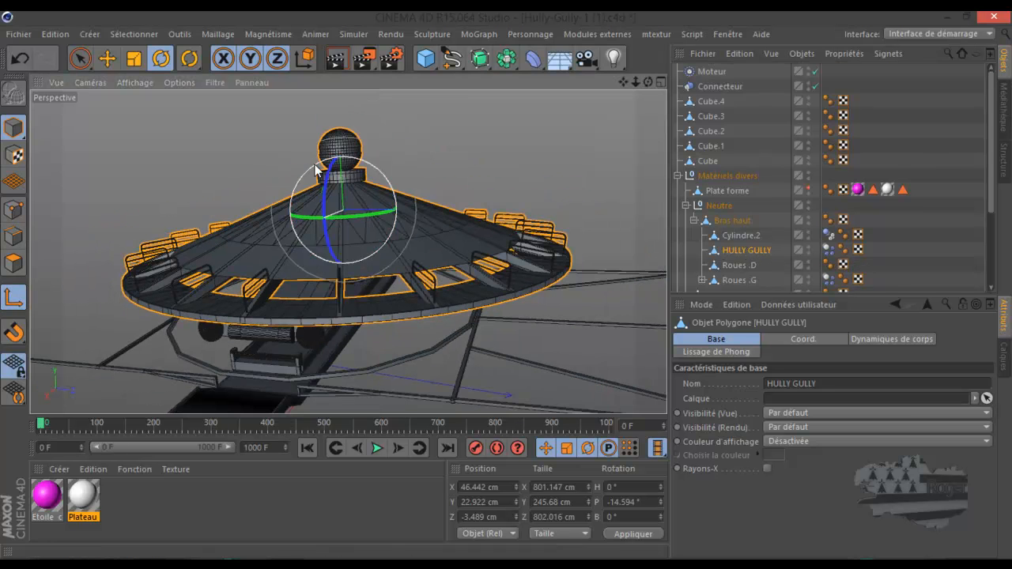
{"action": "scroll", "coordinate": [327, 131], "scroll_direction": "up", "scroll_amount": 4}
{"action": "scroll", "coordinate": [348, 130], "scroll_direction": "up", "scroll_amount": 3}
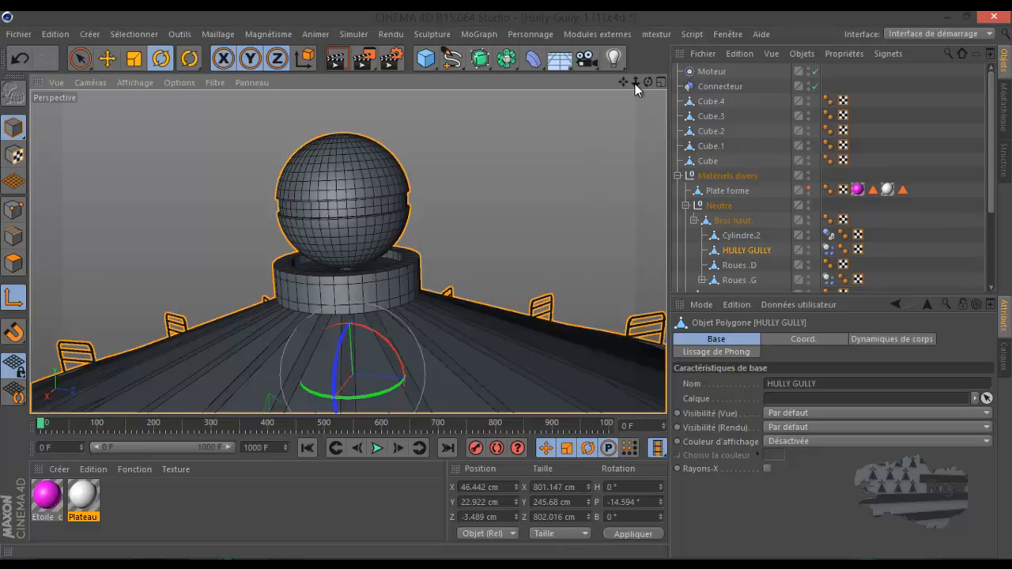
{"action": "left_click_drag", "start_coordinate": [649, 82], "coordinate": [507, 291]}
{"action": "scroll", "coordinate": [335, 133], "scroll_direction": "up", "scroll_amount": 5}
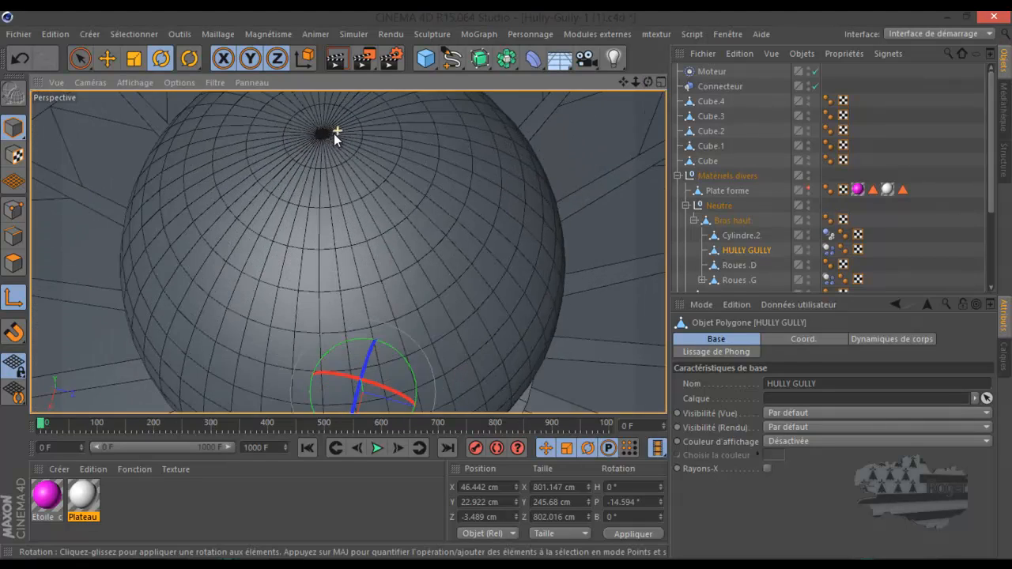
{"action": "left_click", "coordinate": [327, 135]}
{"action": "scroll", "coordinate": [426, 173], "scroll_direction": "down", "scroll_amount": 5}
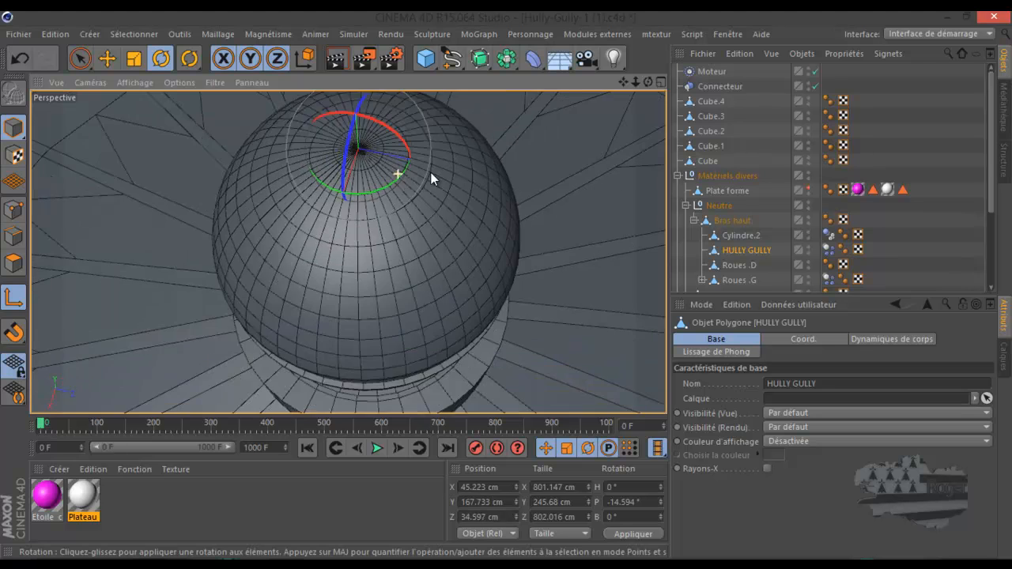
{"action": "scroll", "coordinate": [431, 169], "scroll_direction": "down", "scroll_amount": 5}
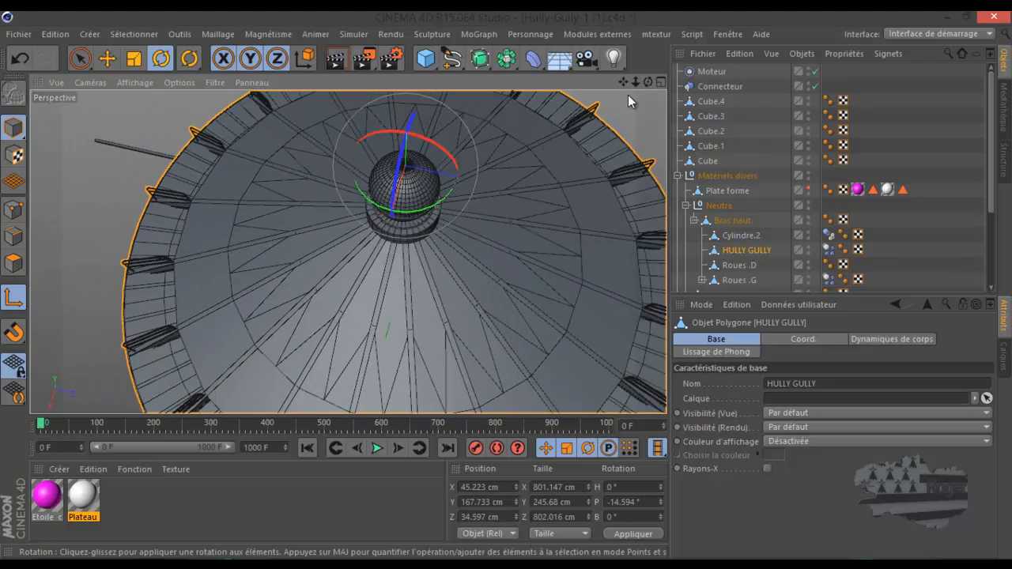
Play the animation from above to check how the platform spins with its relocated axis
{"action": "left_click_drag", "start_coordinate": [649, 82], "coordinate": [506, 280]}
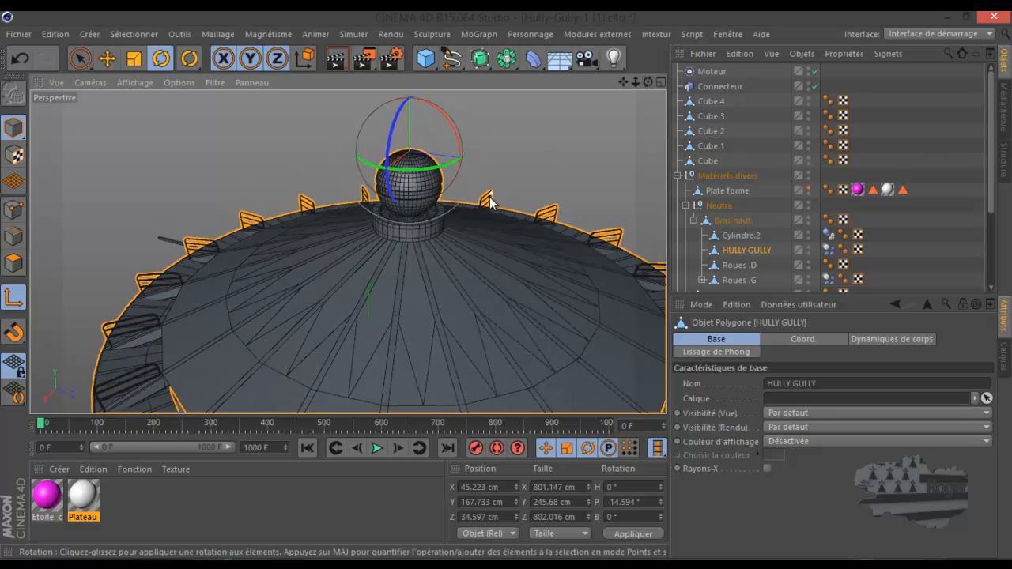
{"action": "scroll", "coordinate": [452, 204], "scroll_direction": "down", "scroll_amount": 3}
{"action": "scroll", "coordinate": [376, 214], "scroll_direction": "down", "scroll_amount": 2}
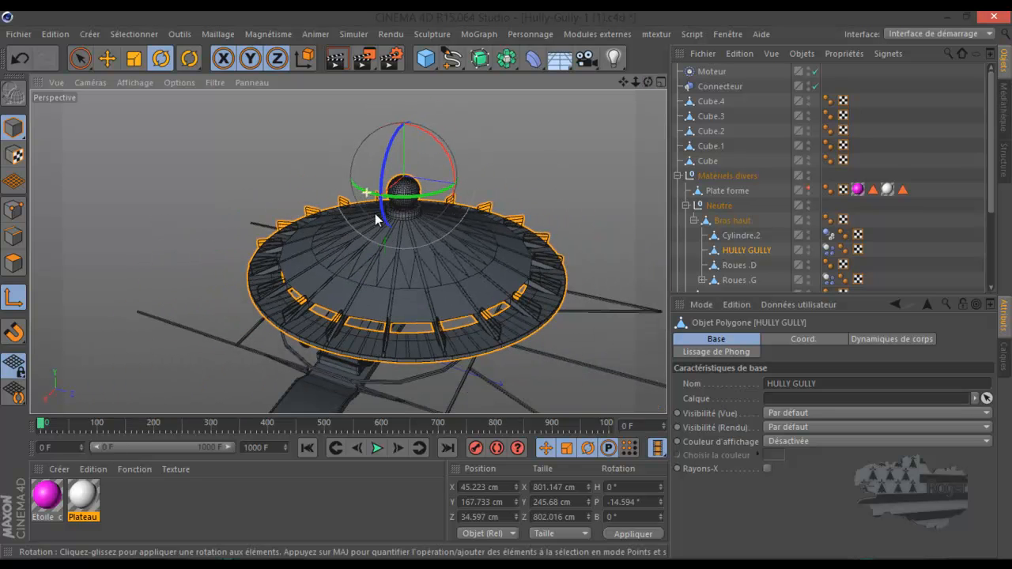
{"action": "left_click", "coordinate": [377, 449]}
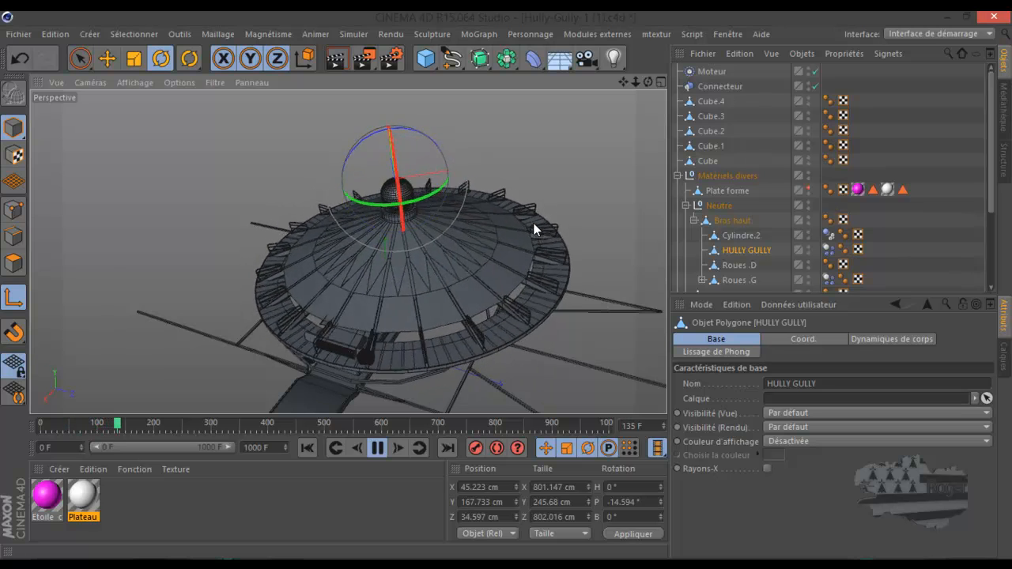
{"action": "left_click", "coordinate": [376, 449]}
Inspect the arm and hub connection underneath the tilted platform
{"action": "left_click_drag", "start_coordinate": [646, 83], "coordinate": [503, 281]}
{"action": "scroll", "coordinate": [359, 252], "scroll_direction": "up", "scroll_amount": 3}
{"action": "scroll", "coordinate": [380, 251], "scroll_direction": "up", "scroll_amount": 5}
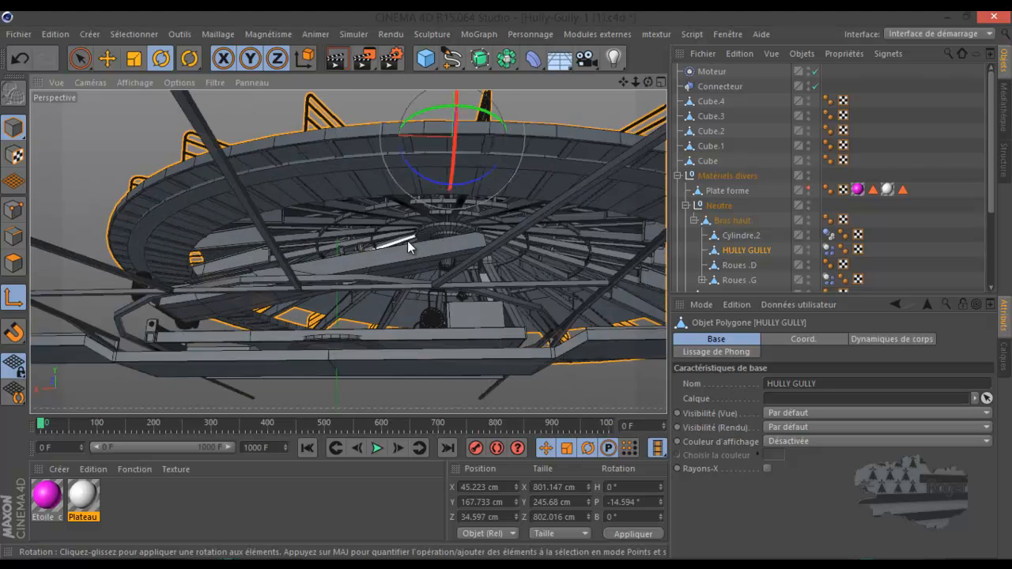
{"action": "left_click_drag", "start_coordinate": [647, 81], "coordinate": [506, 287]}
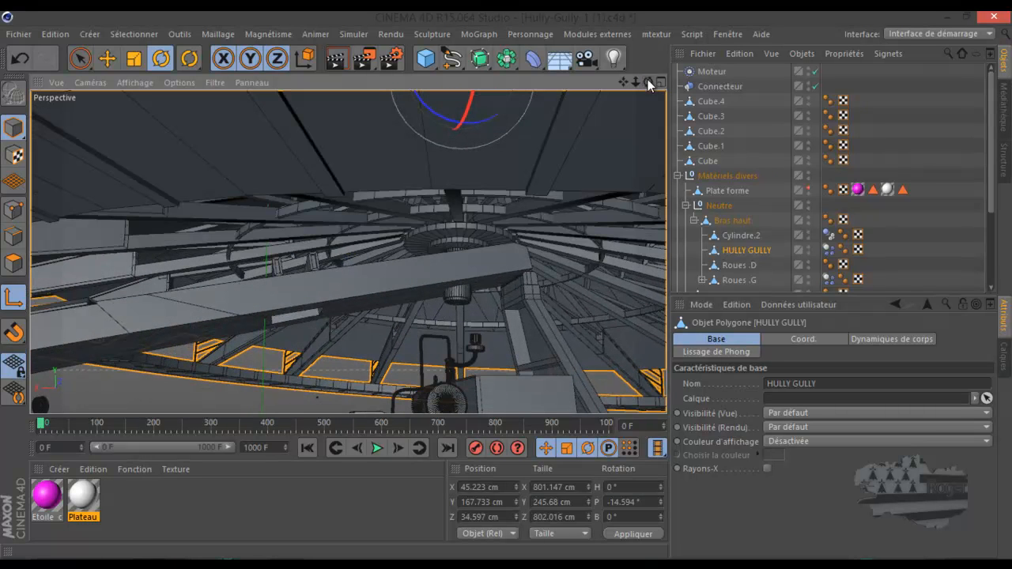
Select Moteur and check its rotation axis against the top of the central sphere
{"action": "left_click", "coordinate": [709, 73]}
{"action": "scroll", "coordinate": [460, 299], "scroll_direction": "down", "scroll_amount": 10}
{"action": "scroll", "coordinate": [458, 299], "scroll_direction": "down", "scroll_amount": 3}
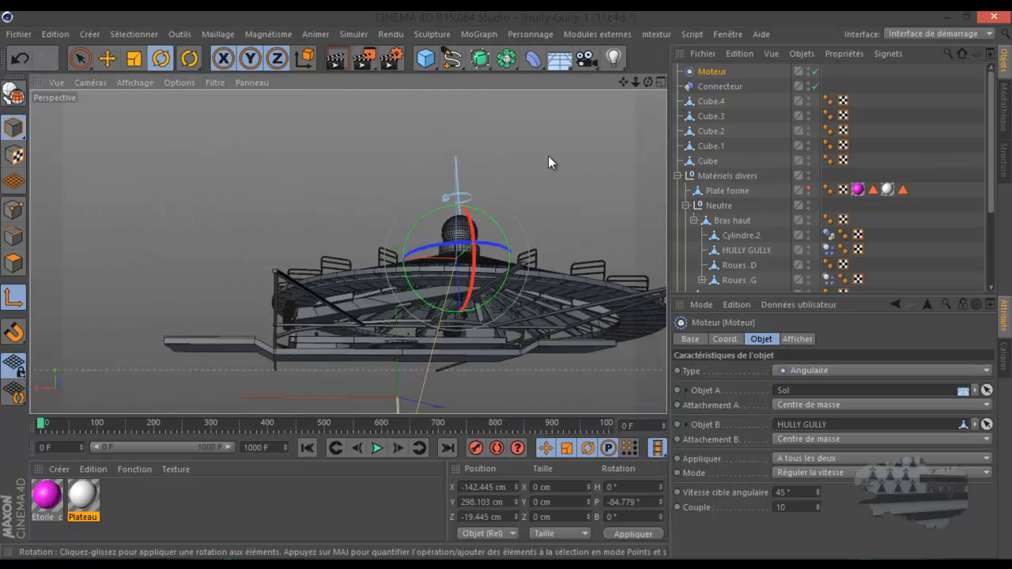
{"action": "left_click_drag", "start_coordinate": [648, 82], "coordinate": [505, 285]}
{"action": "scroll", "coordinate": [416, 296], "scroll_direction": "up", "scroll_amount": 2}
{"action": "scroll", "coordinate": [467, 264], "scroll_direction": "up", "scroll_amount": 6}
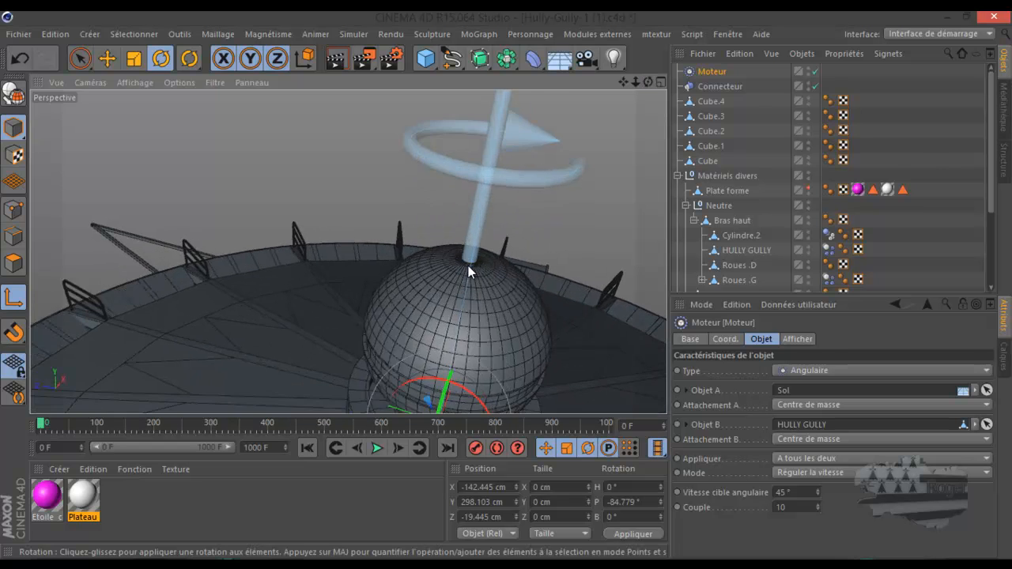
{"action": "scroll", "coordinate": [469, 267], "scroll_direction": "down", "scroll_amount": 8}
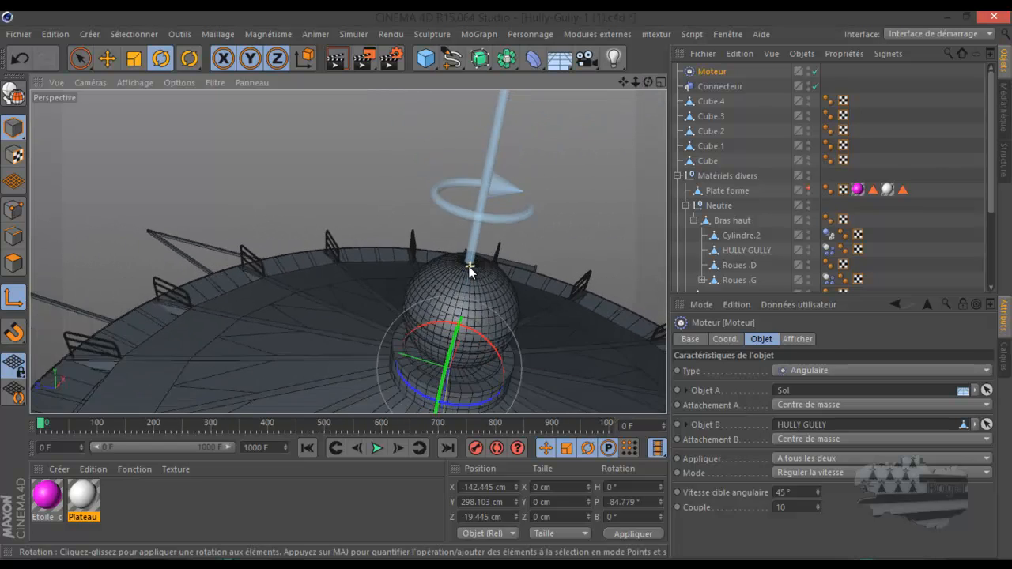
Play the animation and turn on Toujours visible in the display settings of Moteur
{"action": "left_click", "coordinate": [376, 449]}
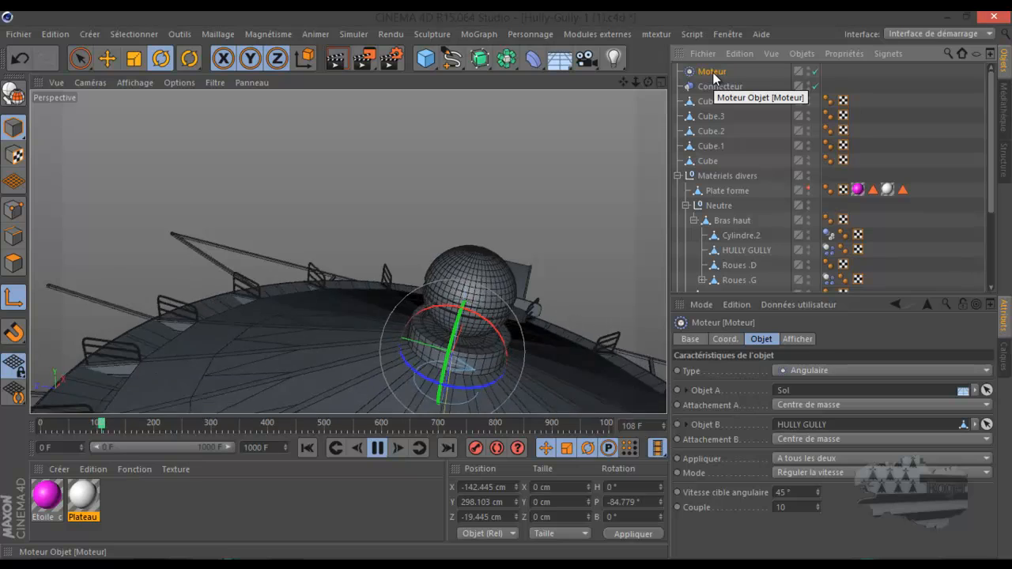
{"action": "left_click", "coordinate": [798, 339]}
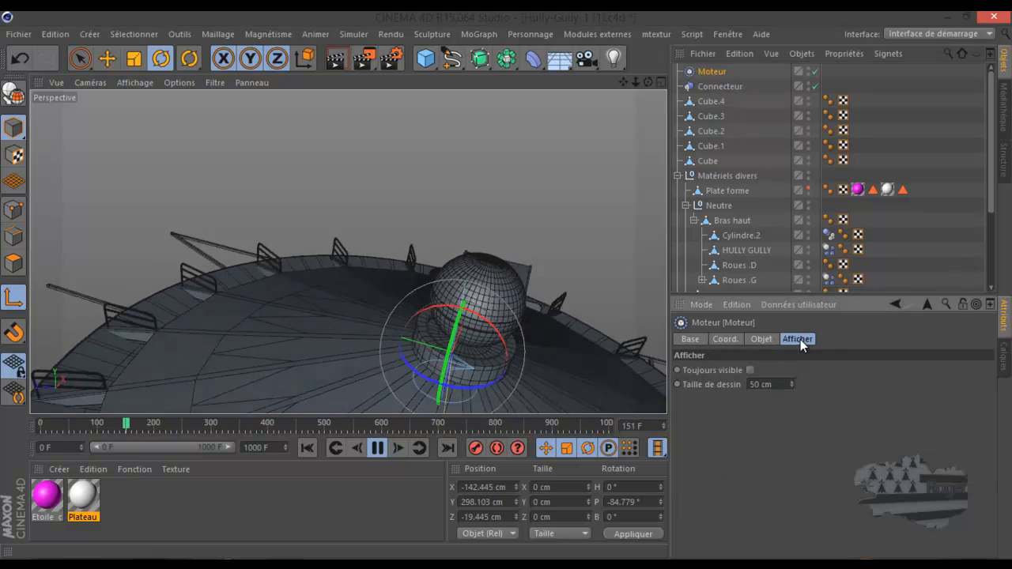
{"action": "left_click", "coordinate": [749, 370]}
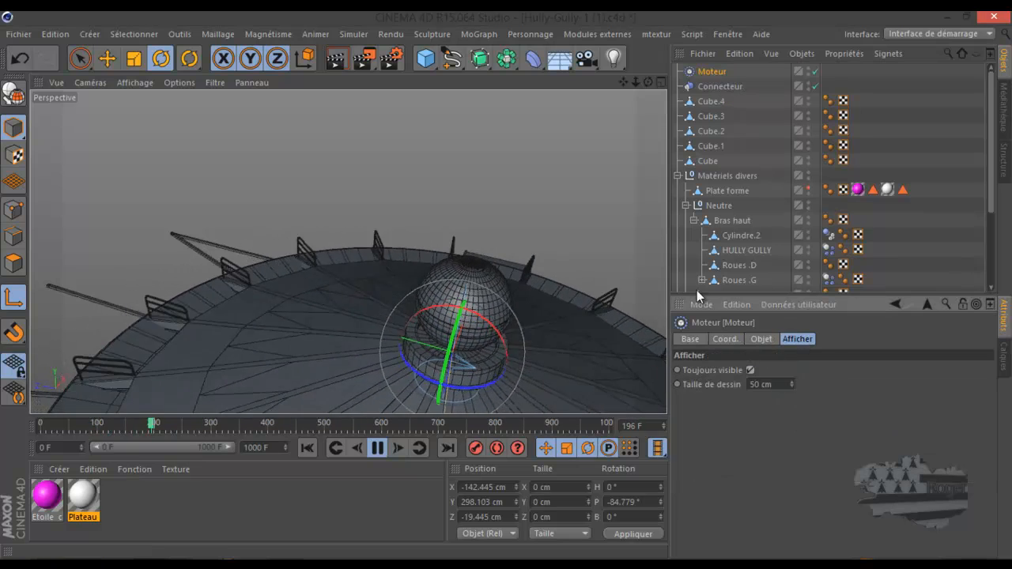
Watch Moteur and Connecteur from beneath the platform during playback, and return to frame 0
{"action": "left_click_drag", "start_coordinate": [647, 81], "coordinate": [507, 281]}
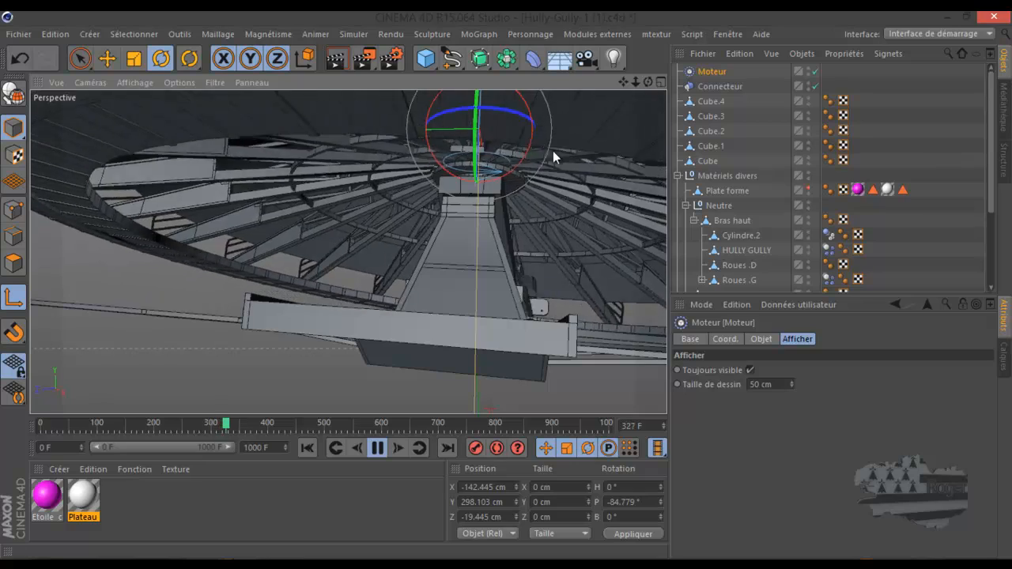
{"action": "left_click", "coordinate": [716, 87]}
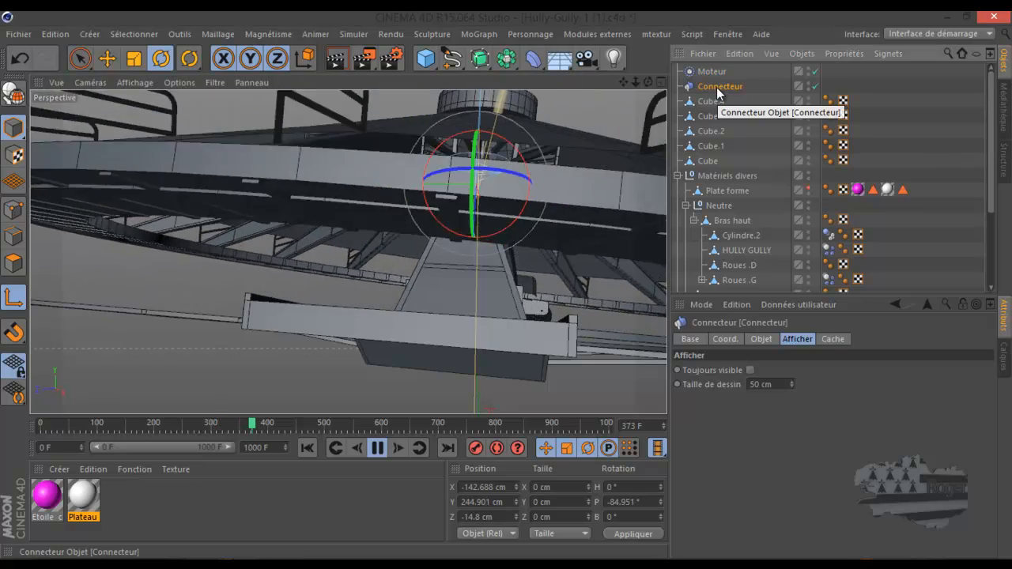
{"action": "left_click", "coordinate": [378, 448]}
{"action": "left_click", "coordinate": [307, 448]}
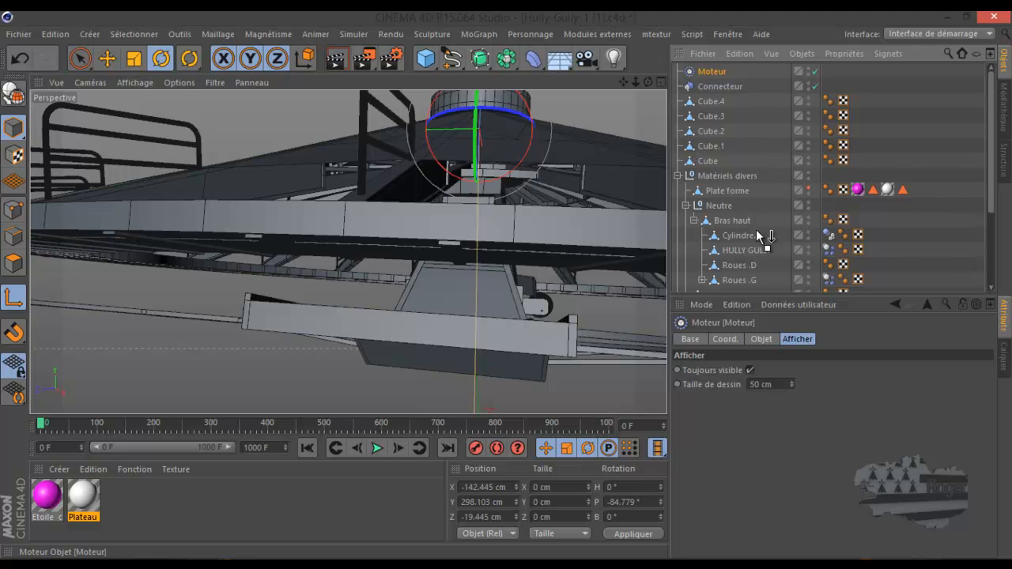
Nest Connecteur and Moteur under HULLY GULLY, play the animation to test it, and return to frame 0
{"action": "left_click_drag", "start_coordinate": [745, 247], "coordinate": [746, 248]}
{"action": "left_click_drag", "start_coordinate": [715, 70], "coordinate": [744, 244]}
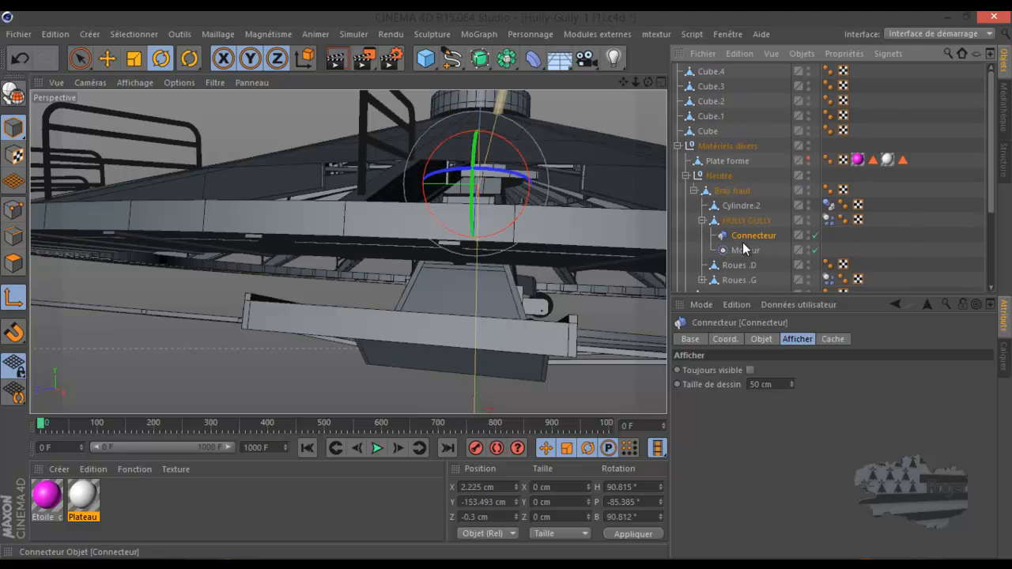
{"action": "left_click", "coordinate": [379, 448]}
{"action": "left_click", "coordinate": [307, 447]}
Inspect Cylindre.2, HULLY GULLY, Connecteur, Moteur and Plate forme one by one to compare their positions in the ride
{"action": "left_click", "coordinate": [728, 207]}
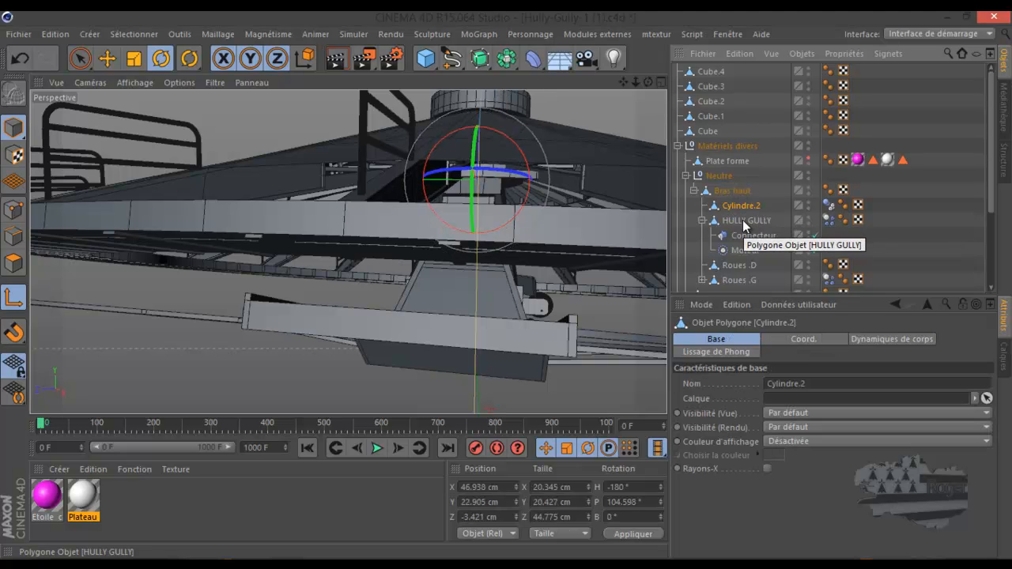
{"action": "left_click", "coordinate": [742, 220]}
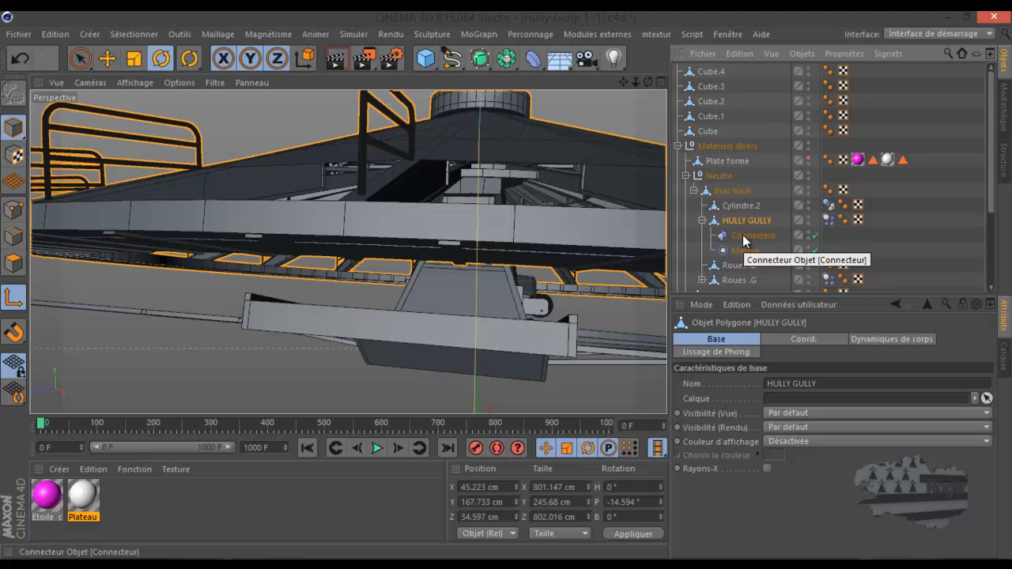
{"action": "left_click", "coordinate": [742, 236]}
{"action": "left_click", "coordinate": [744, 251]}
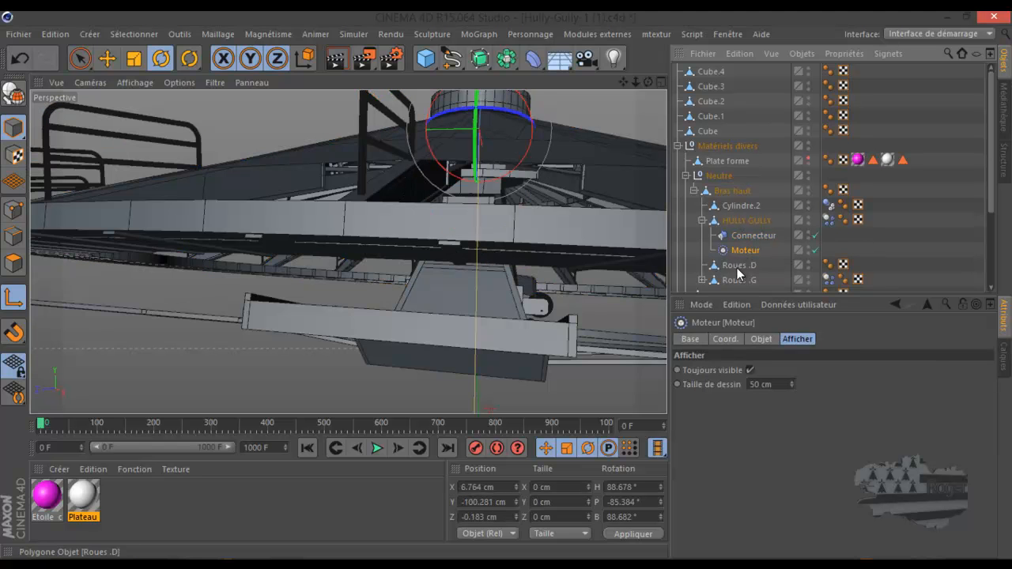
{"action": "left_click", "coordinate": [726, 159]}
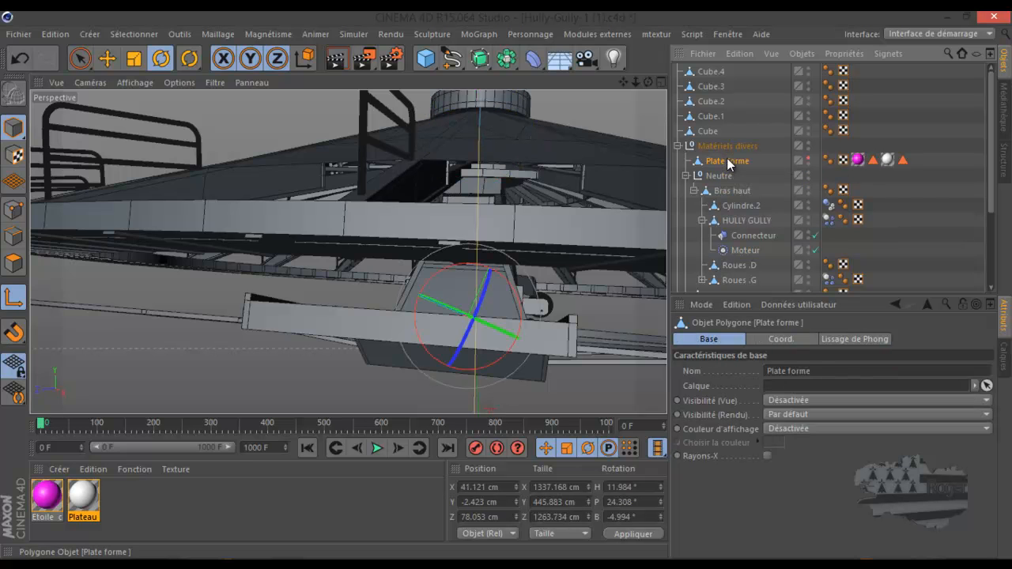
{"action": "left_click_drag", "start_coordinate": [470, 315], "coordinate": [440, 272]}
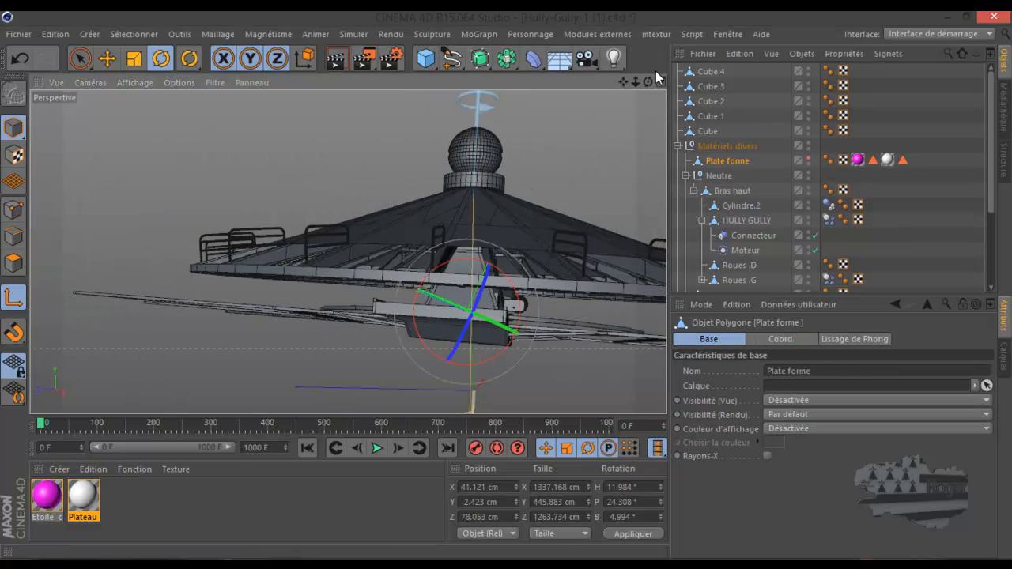
Play the animation, watch the platform's motion from the side, and return to frame 0
{"action": "left_click_drag", "start_coordinate": [647, 83], "coordinate": [501, 281]}
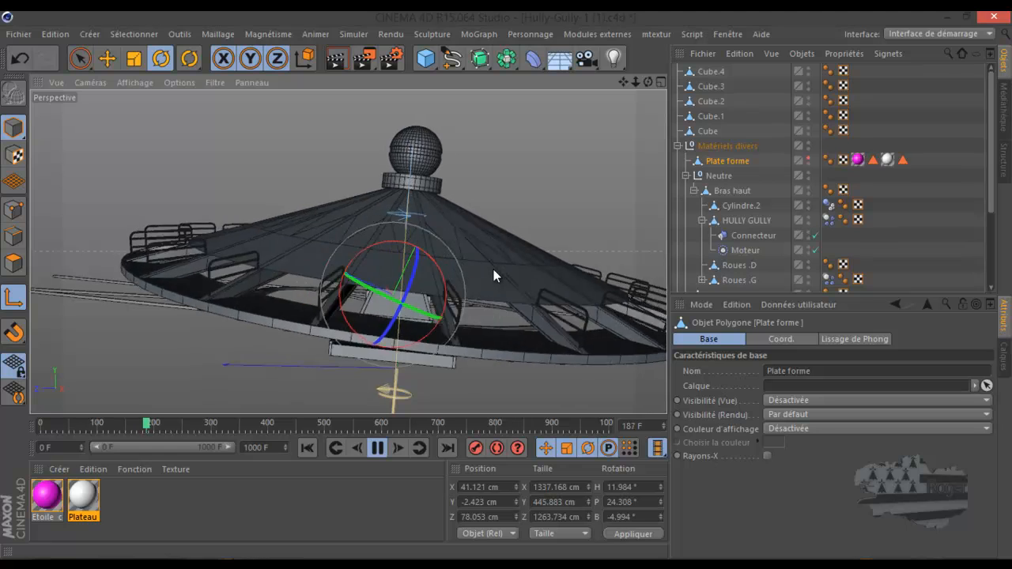
{"action": "scroll", "coordinate": [764, 215], "scroll_direction": "down", "scroll_amount": 3}
{"action": "scroll", "coordinate": [734, 237], "scroll_direction": "up", "scroll_amount": 3}
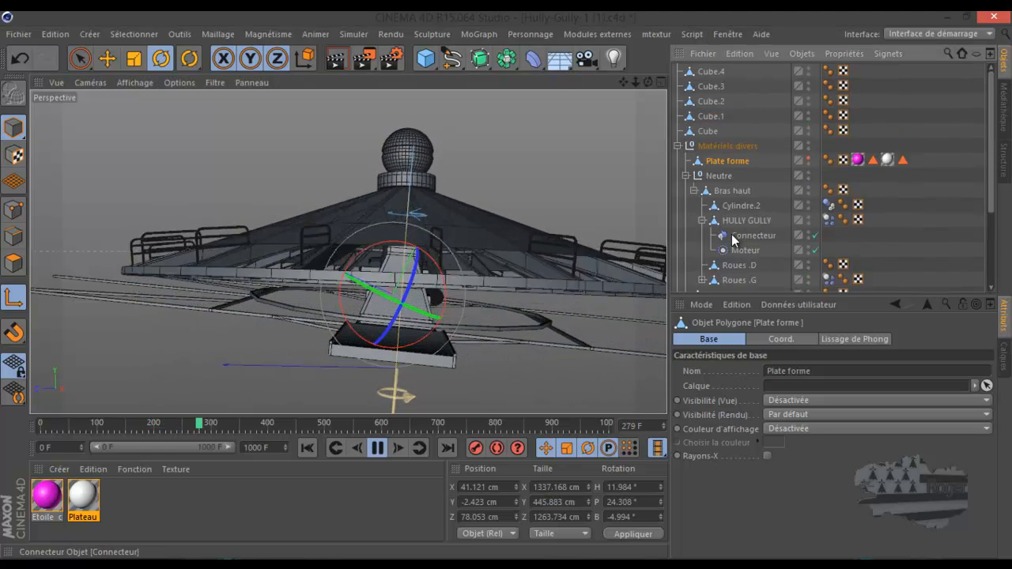
{"action": "left_click", "coordinate": [377, 448]}
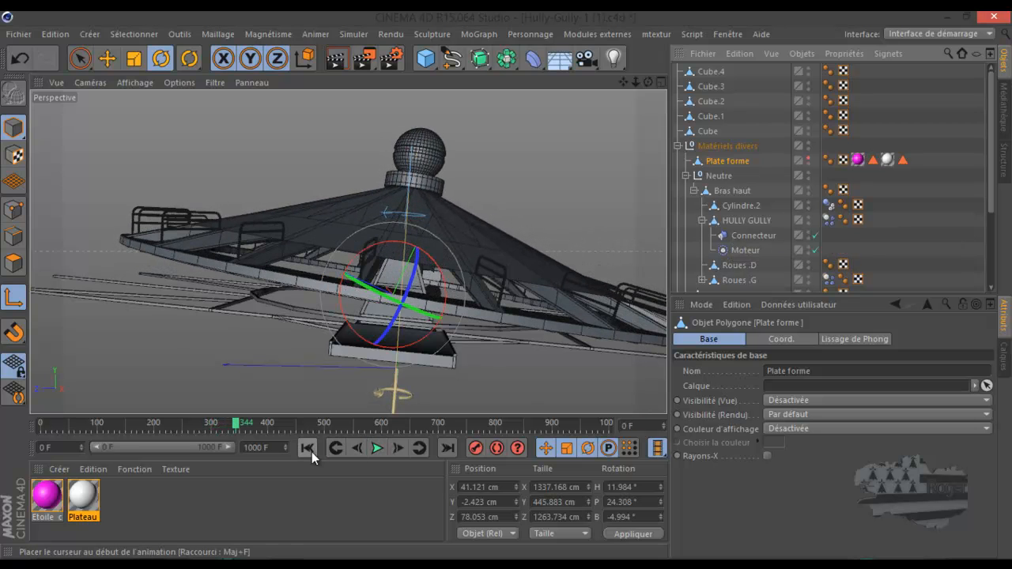
{"action": "left_click", "coordinate": [307, 447]}
Test-rotate the Neutre hinge null while viewing the arm from beneath, and undo the rotation
{"action": "left_click_drag", "start_coordinate": [647, 83], "coordinate": [586, 183]}
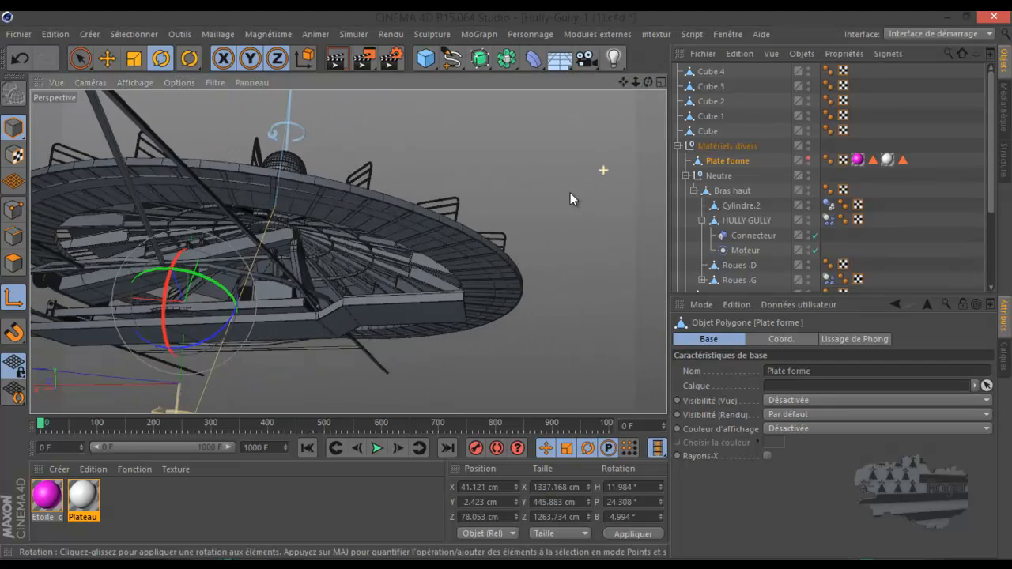
{"action": "scroll", "coordinate": [233, 244], "scroll_direction": "up", "scroll_amount": 8}
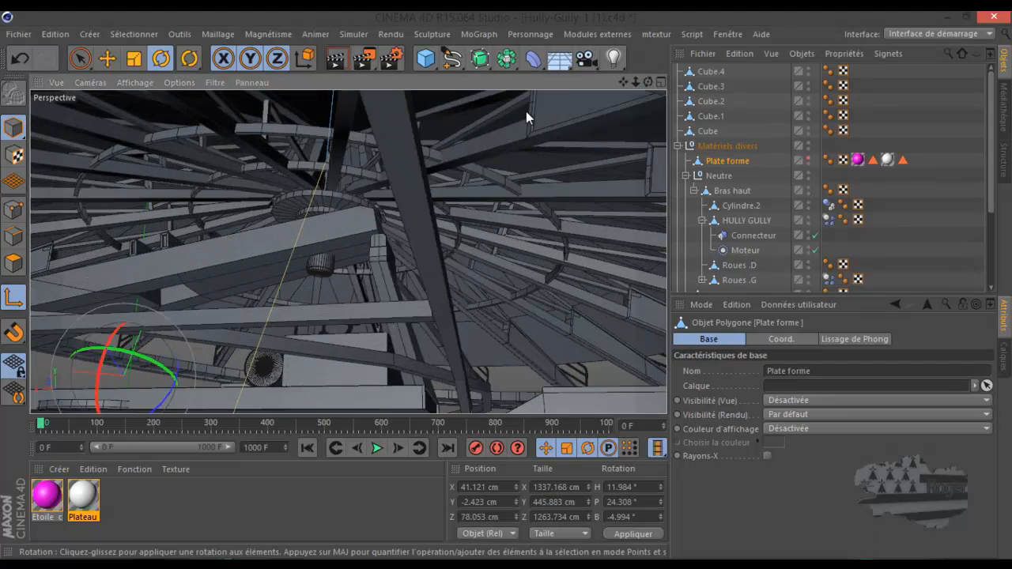
{"action": "left_click_drag", "start_coordinate": [648, 82], "coordinate": [508, 282]}
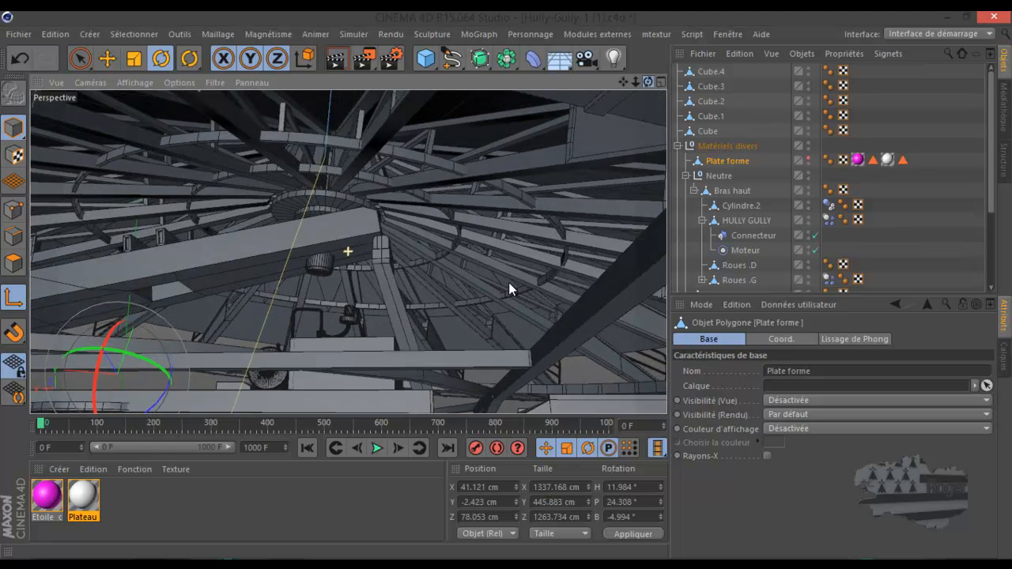
{"action": "left_click", "coordinate": [718, 175]}
{"action": "left_click_drag", "start_coordinate": [421, 212], "coordinate": [421, 212]}
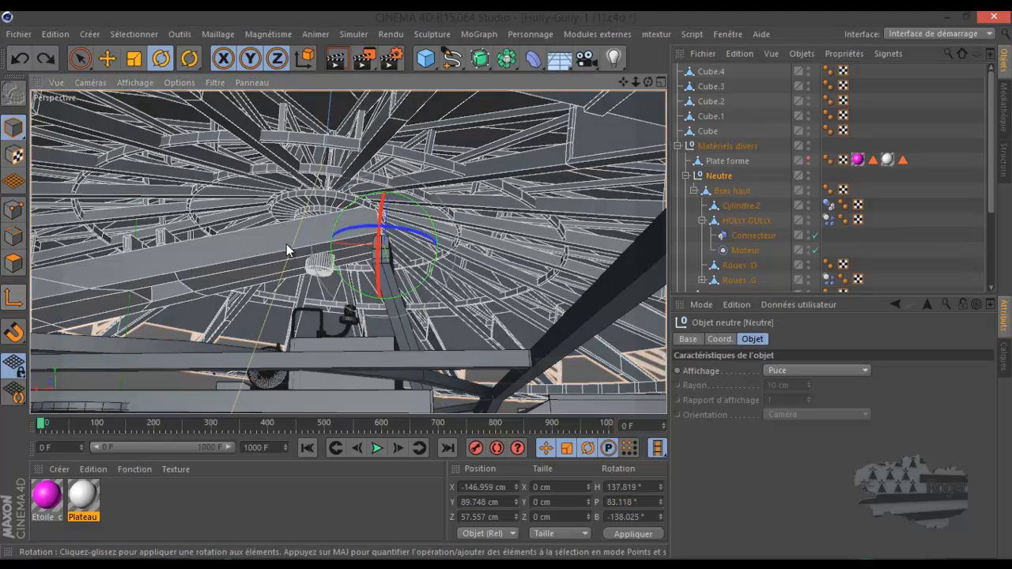
{"action": "mouse_move", "coordinate": [421, 211]}
{"action": "left_mouse_down"}
{"action": "mouse_move", "coordinate": [425, 221]}
{"action": "mouse_move", "coordinate": [417, 208]}
{"action": "left_mouse_up"}
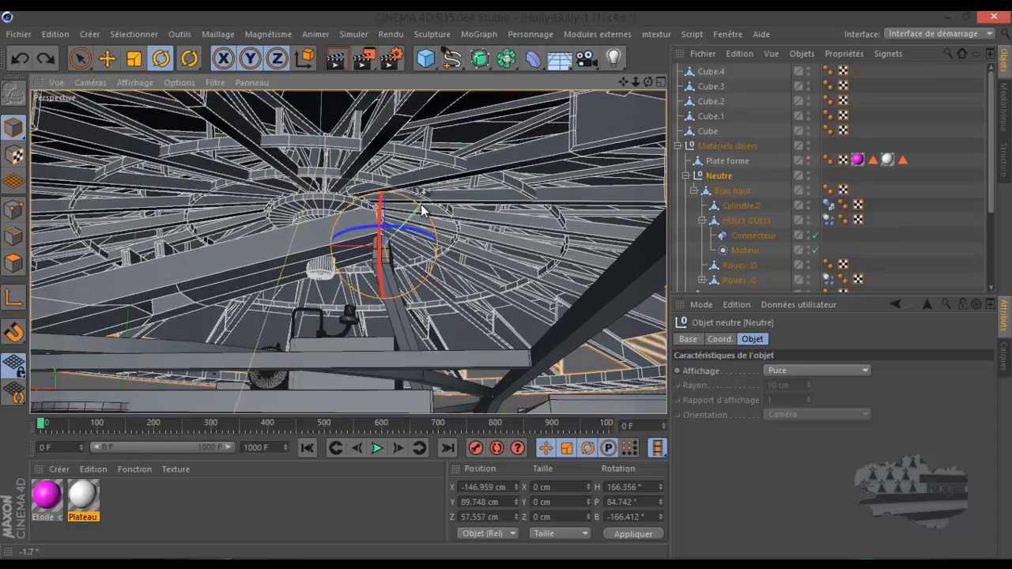
{"action": "left_click", "coordinate": [11, 58]}
Play the animation with the whole ride in view to check the platform's spin, and stop playback
{"action": "scroll", "coordinate": [344, 222], "scroll_direction": "down", "scroll_amount": 5}
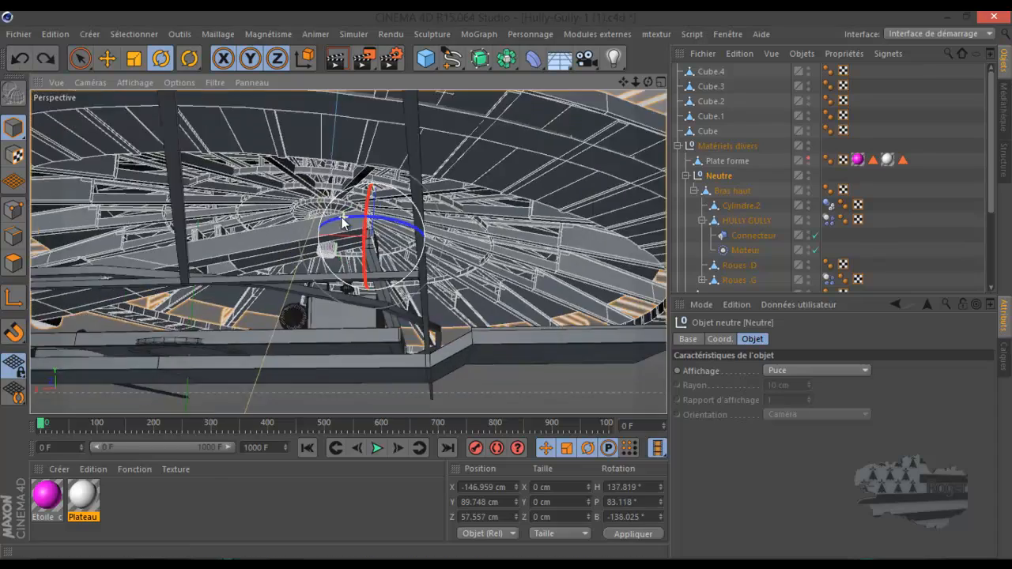
{"action": "left_click_drag", "start_coordinate": [647, 82], "coordinate": [481, 266]}
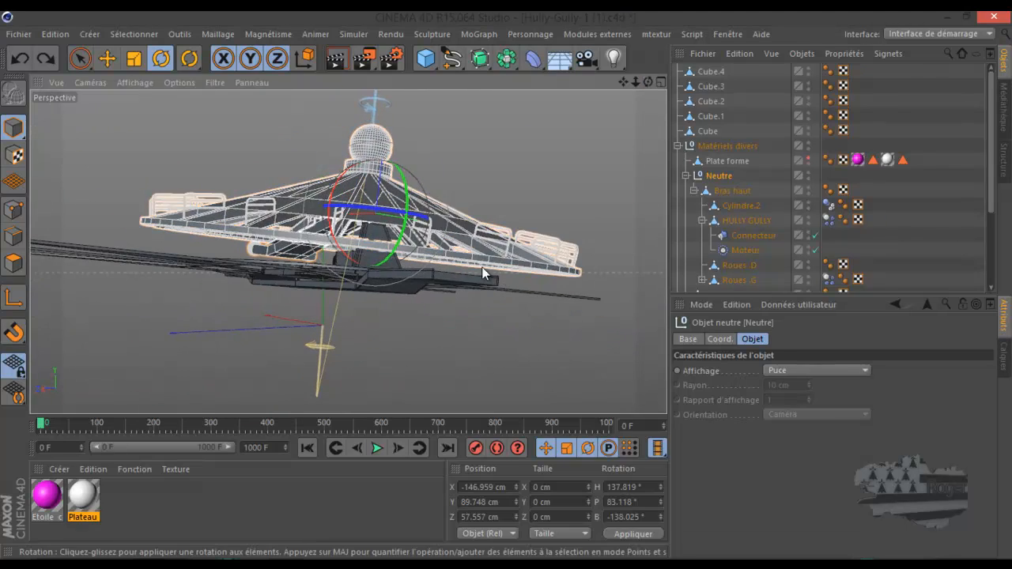
{"action": "left_click", "coordinate": [378, 449]}
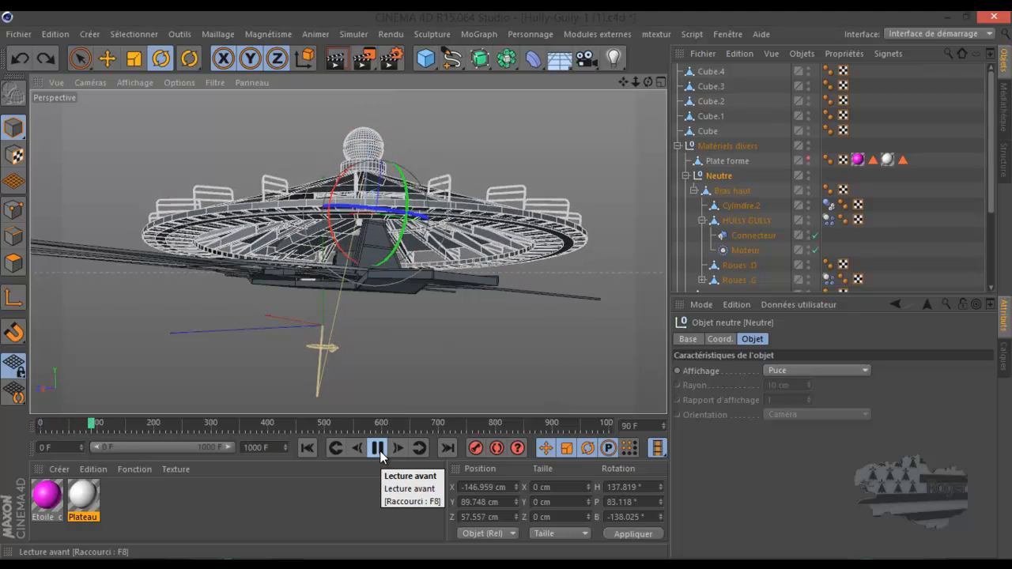
{"action": "left_click", "coordinate": [379, 451]}
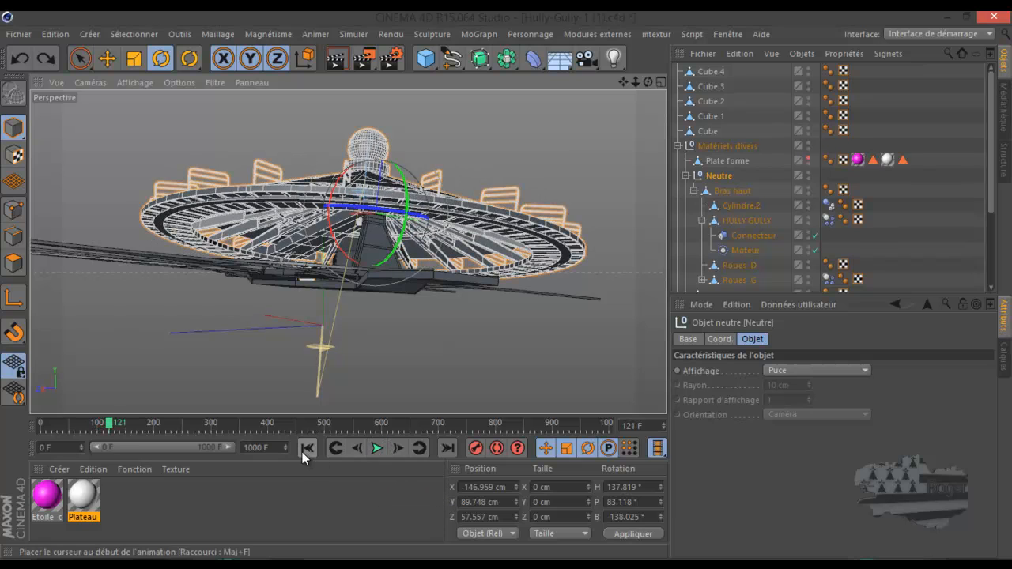
Examine the motor's axis below the ride and review the attached objects and speed in Moteur's object settings
{"action": "left_click_drag", "start_coordinate": [647, 82], "coordinate": [509, 290]}
{"action": "scroll", "coordinate": [528, 241], "scroll_direction": "down", "scroll_amount": 2}
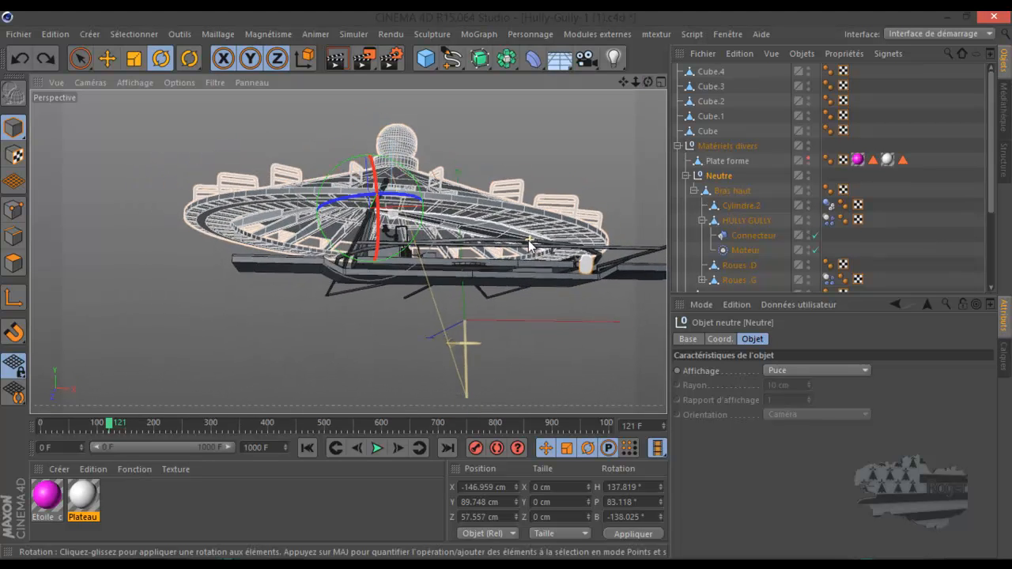
{"action": "left_click", "coordinate": [471, 354]}
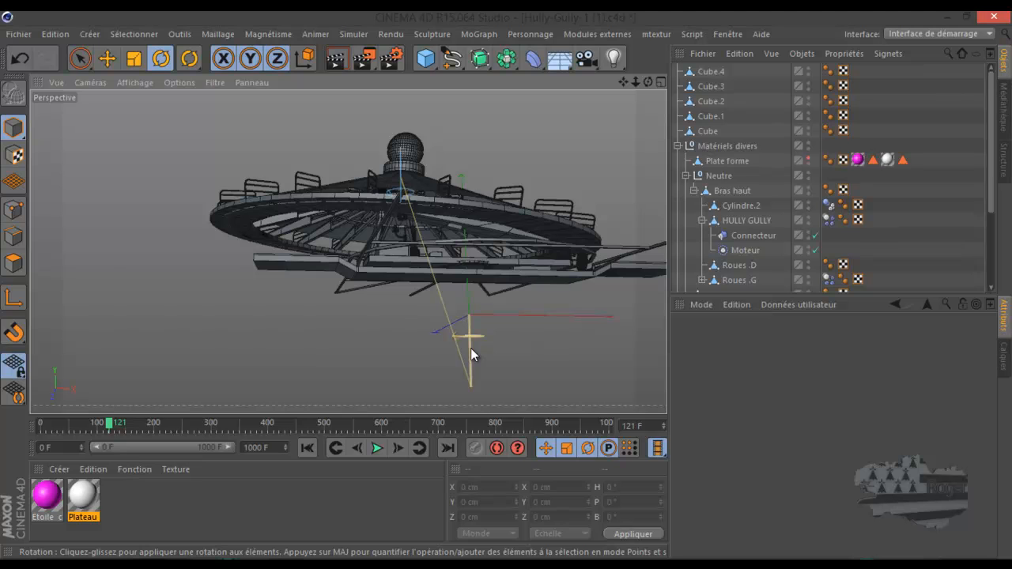
{"action": "left_click", "coordinate": [744, 234]}
{"action": "left_click", "coordinate": [744, 250]}
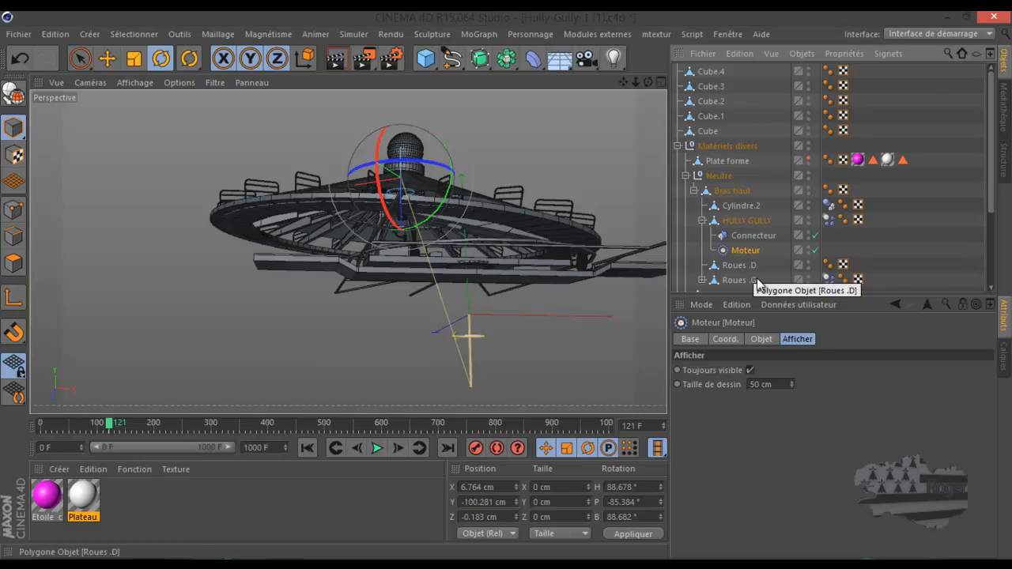
{"action": "left_click", "coordinate": [761, 339]}
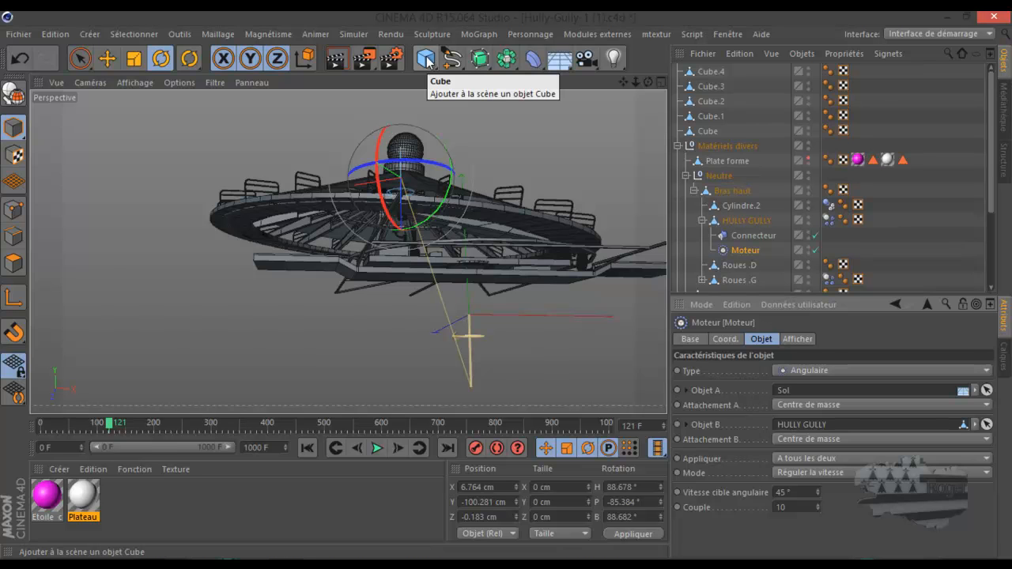
Add a new null object to the scene
{"action": "left_click", "coordinate": [427, 61]}
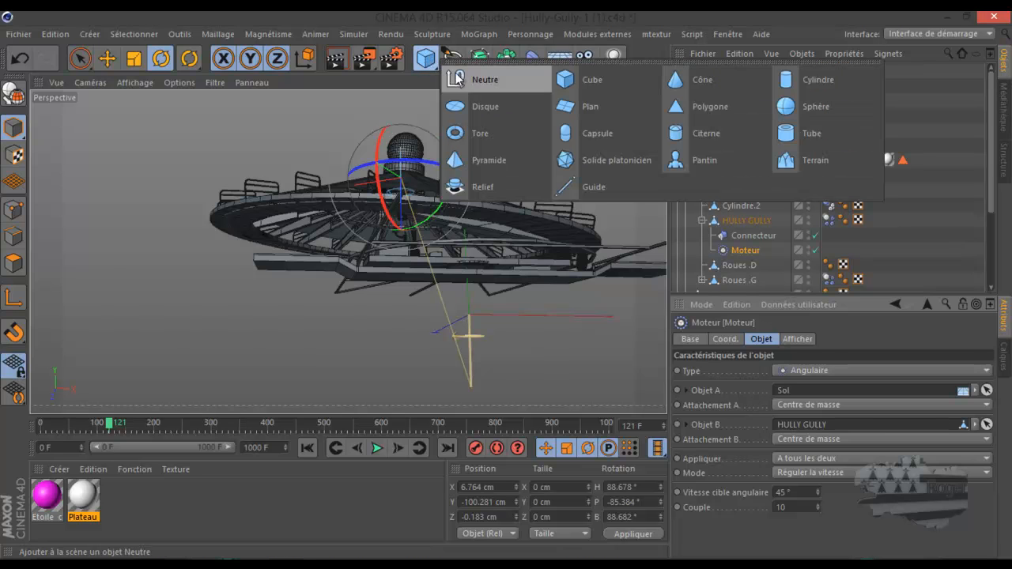
{"action": "left_click", "coordinate": [511, 79]}
{"action": "left_click", "coordinate": [733, 69]}
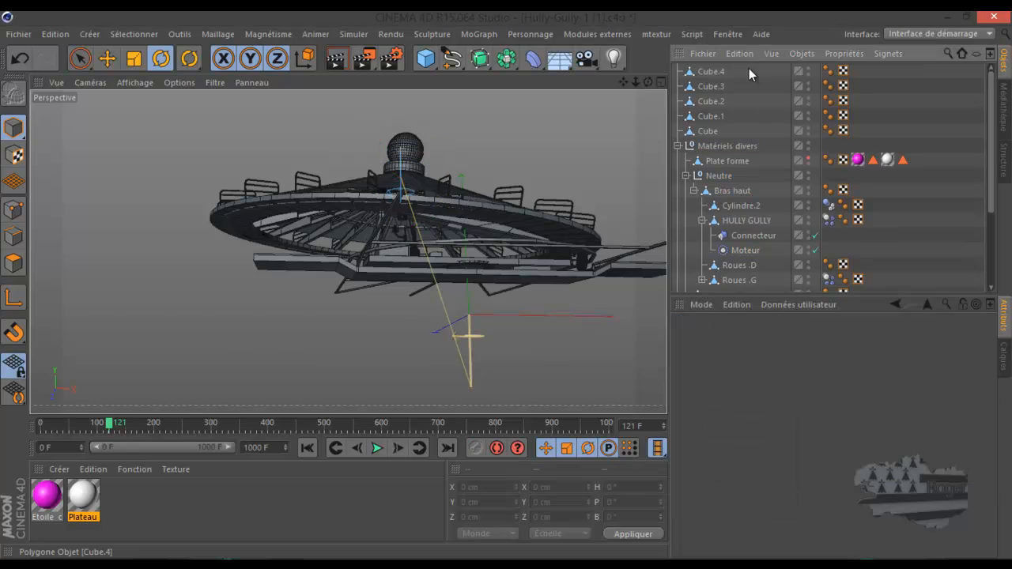
{"action": "left_click", "coordinate": [425, 59]}
{"action": "left_click", "coordinate": [484, 79]}
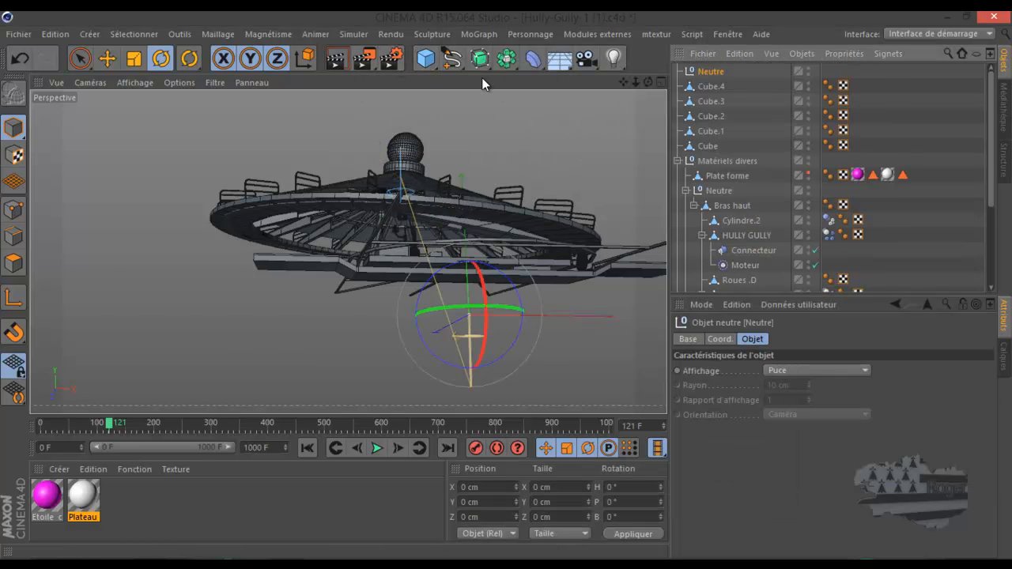
Nest the new null under HULLY GULLY and set its relative position and rotation to 0
{"action": "middle_click", "coordinate": [479, 282]}
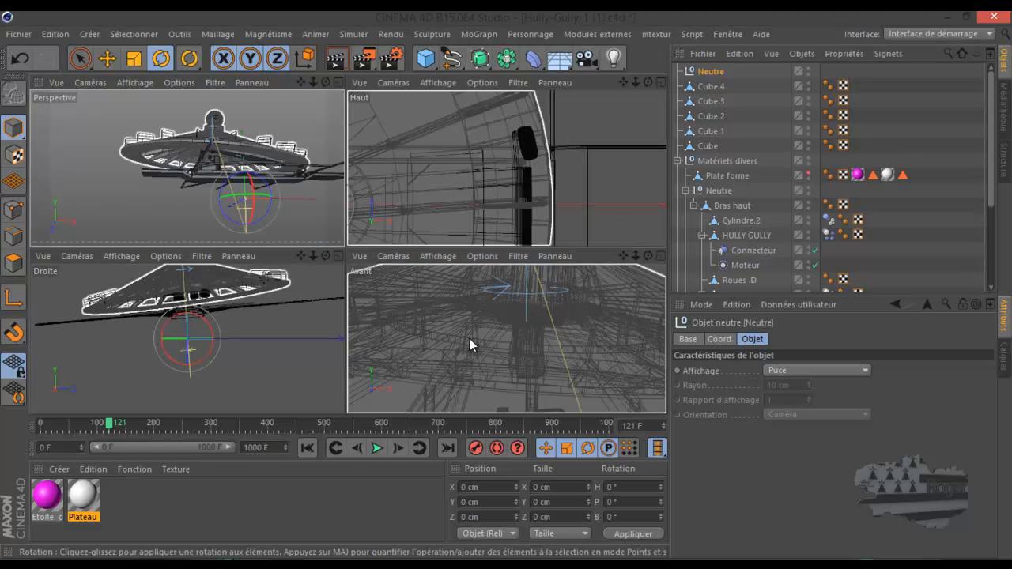
{"action": "middle_click", "coordinate": [277, 213]}
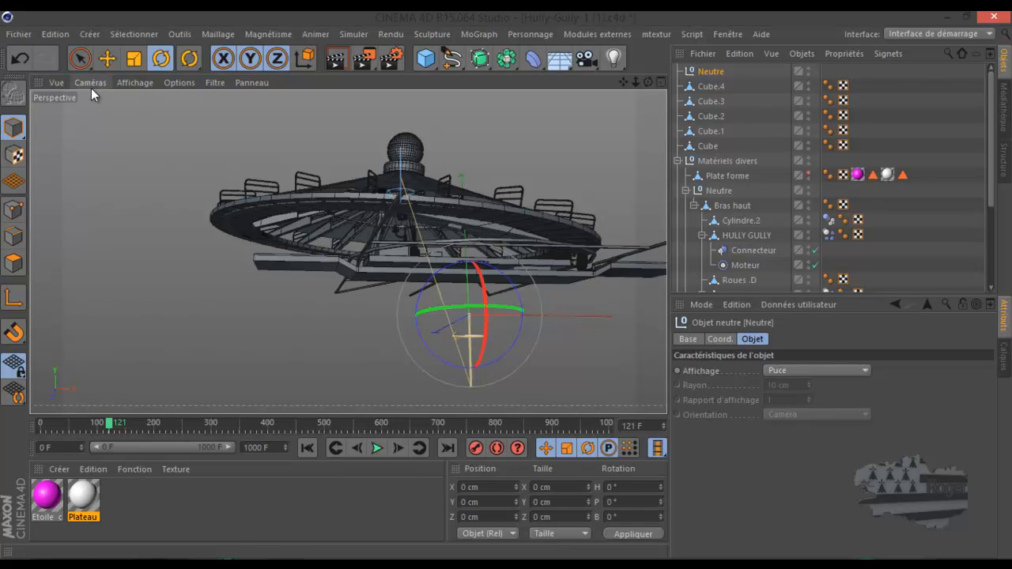
{"action": "left_click", "coordinate": [107, 57]}
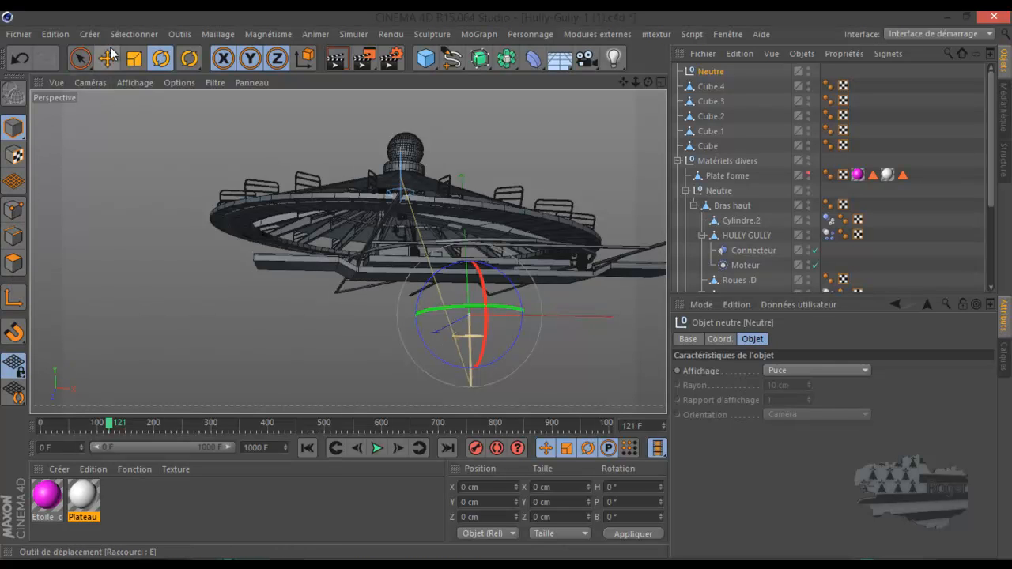
{"action": "left_click_drag", "start_coordinate": [648, 82], "coordinate": [507, 287]}
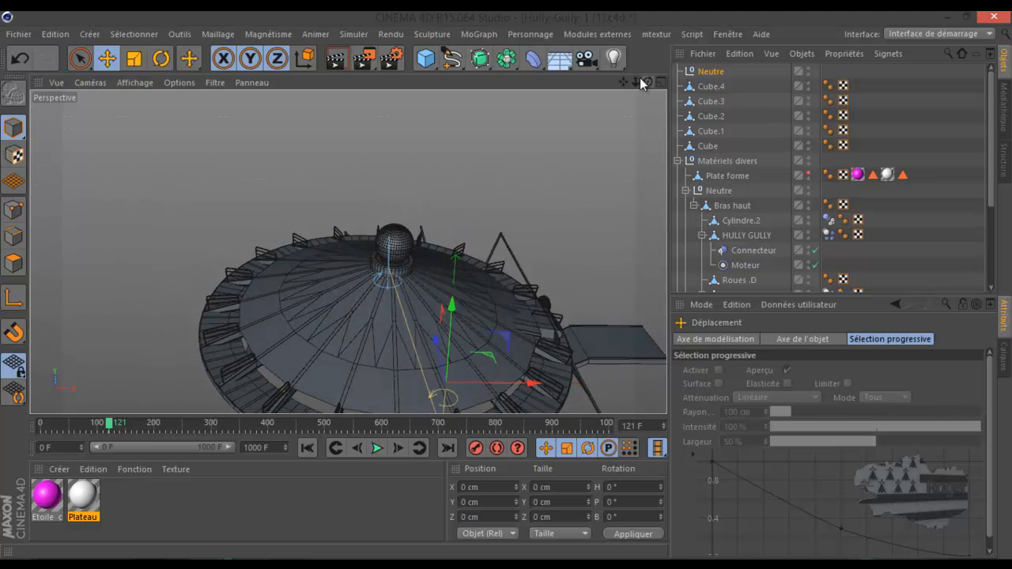
{"action": "left_click", "coordinate": [15, 300]}
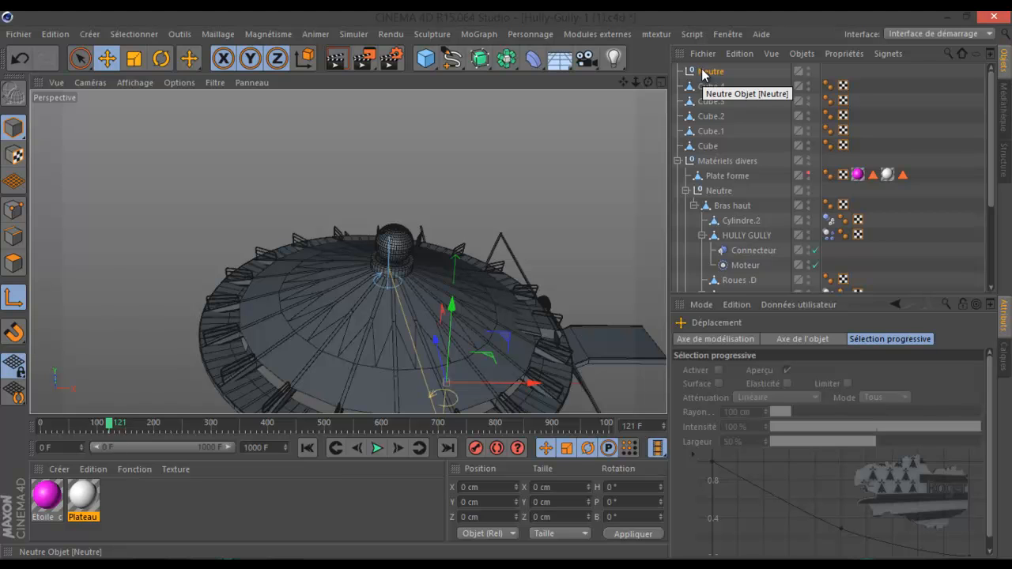
{"action": "left_click_drag", "start_coordinate": [713, 75], "coordinate": [761, 237]}
{"action": "left_click", "coordinate": [491, 486]}
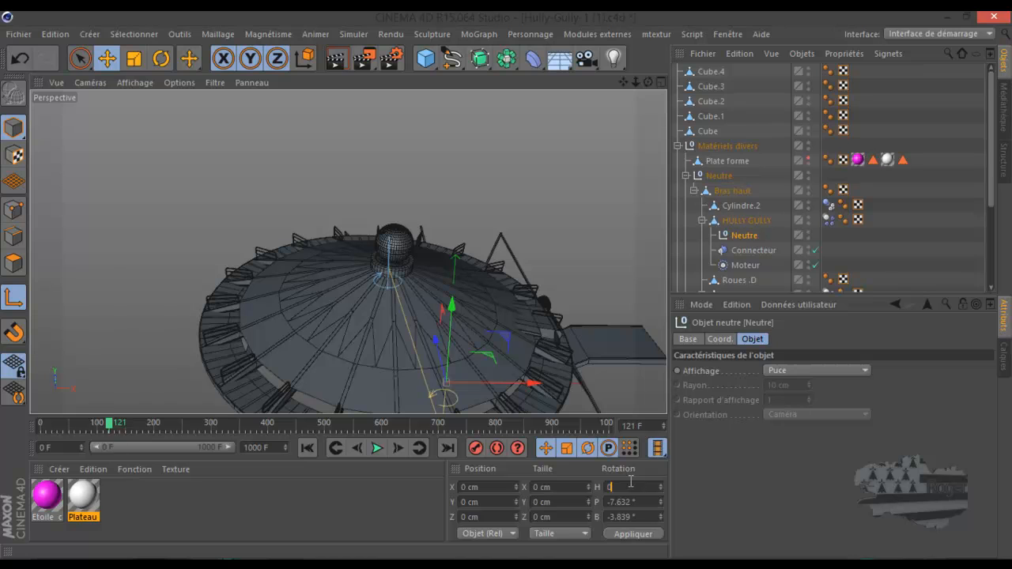
{"action": "left_click", "coordinate": [625, 534]}
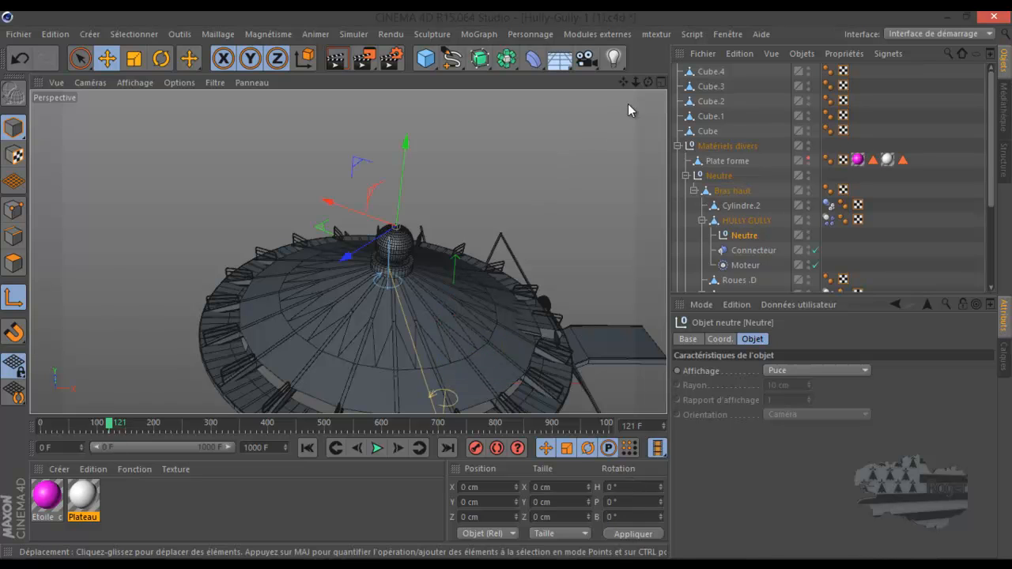
Turn off axis editing and lower the new null below the platform to a Y position of about -395 cm
{"action": "left_click_drag", "start_coordinate": [507, 283], "coordinate": [507, 284]}
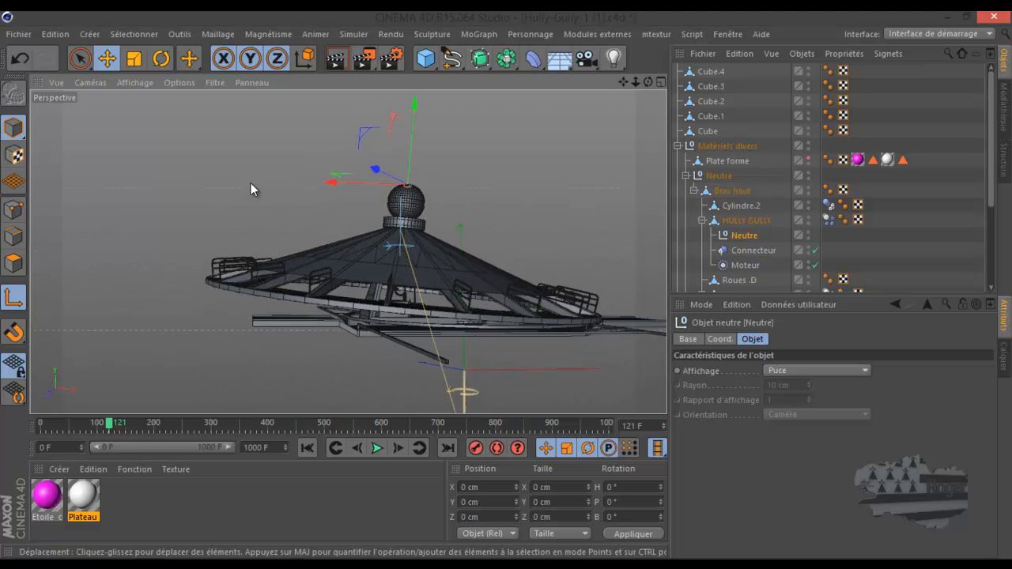
{"action": "left_click", "coordinate": [14, 300]}
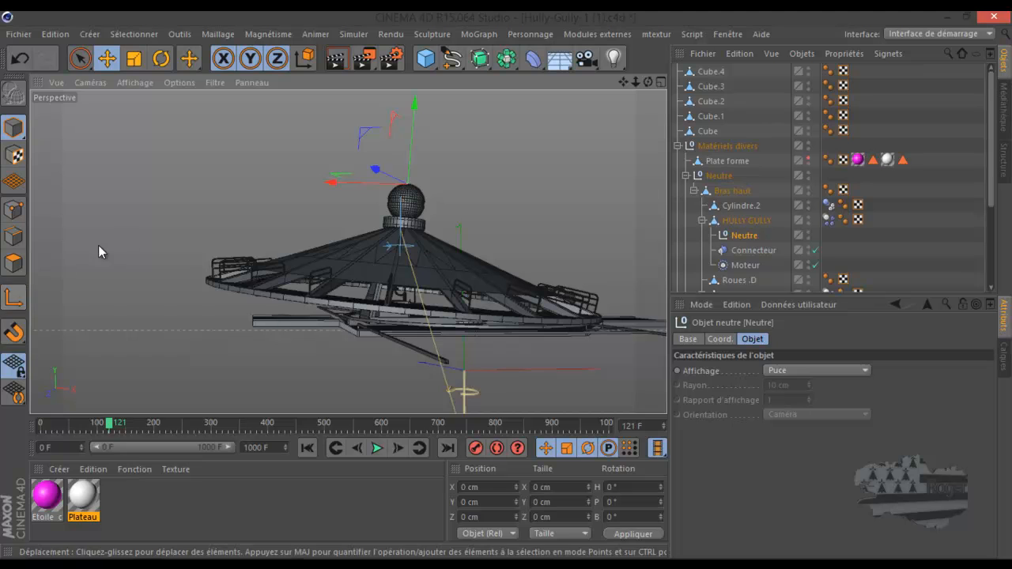
{"action": "left_click_drag", "start_coordinate": [409, 129], "coordinate": [369, 292]}
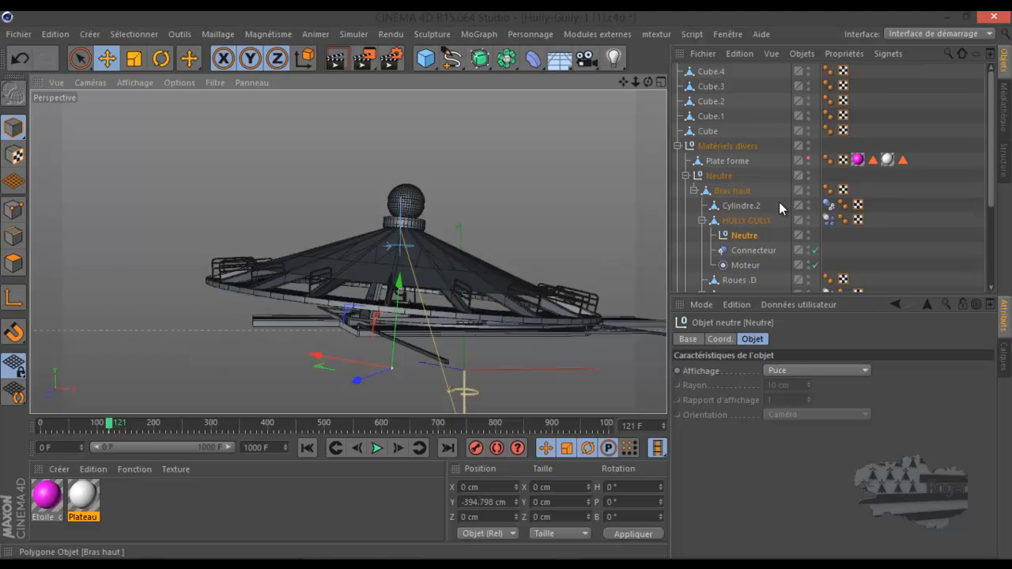
Move the new null out of HULLY GULLY and place it under Bras haut, between Cylindre.2 and HULLY GULLY
{"action": "left_click", "coordinate": [743, 251]}
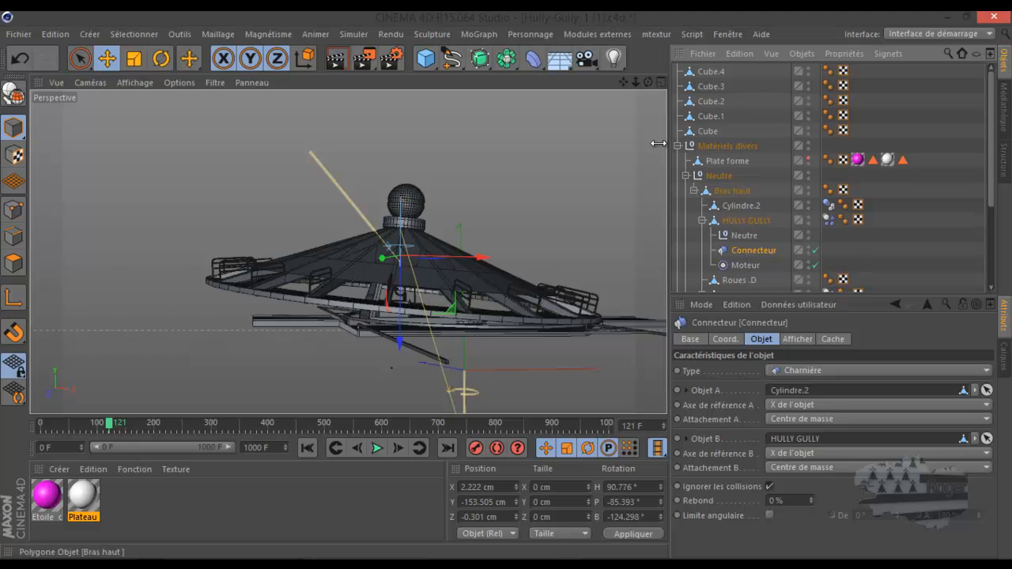
{"action": "left_click_drag", "start_coordinate": [650, 83], "coordinate": [508, 286]}
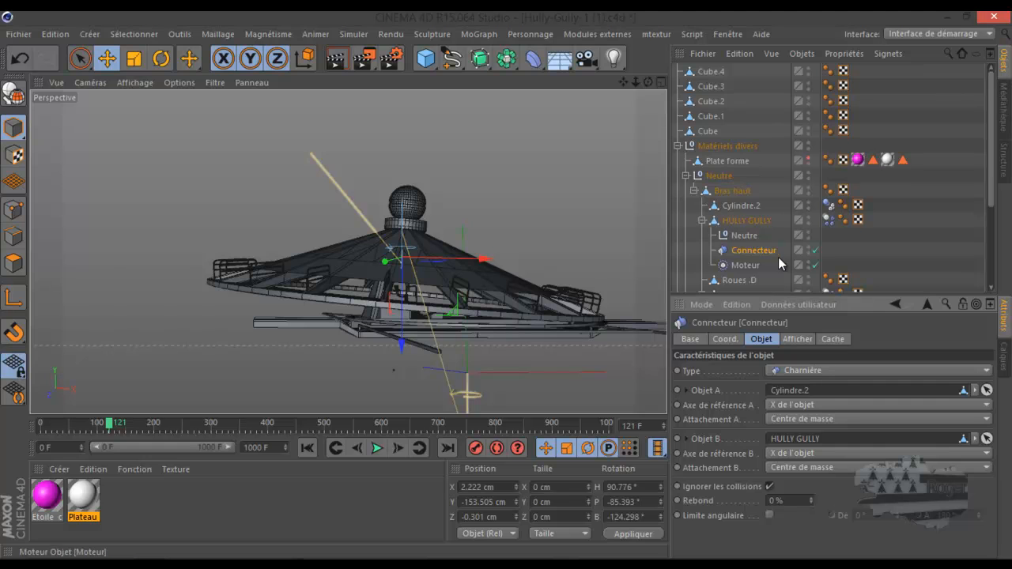
{"action": "left_click", "coordinate": [745, 206]}
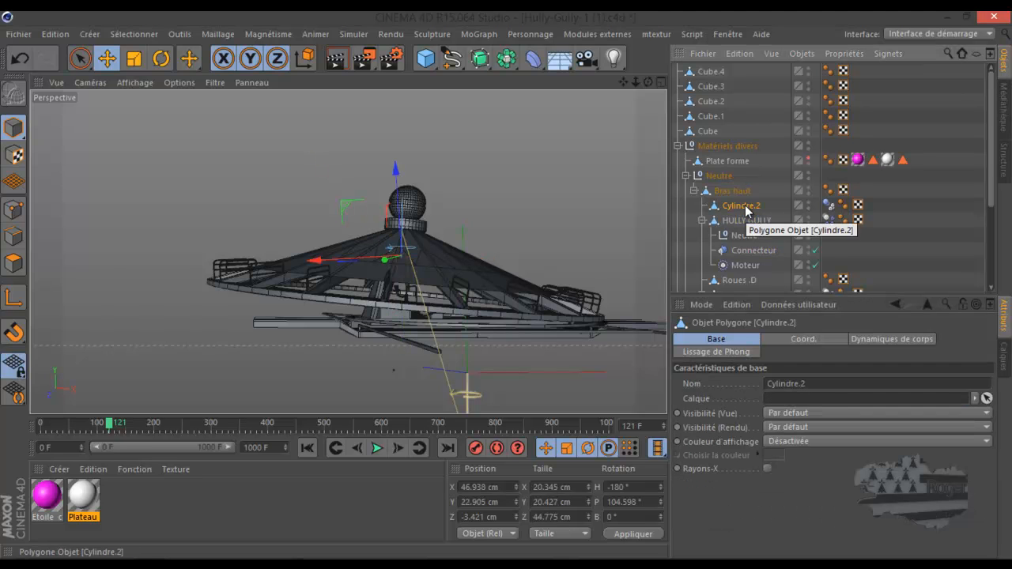
{"action": "left_click", "coordinate": [744, 254]}
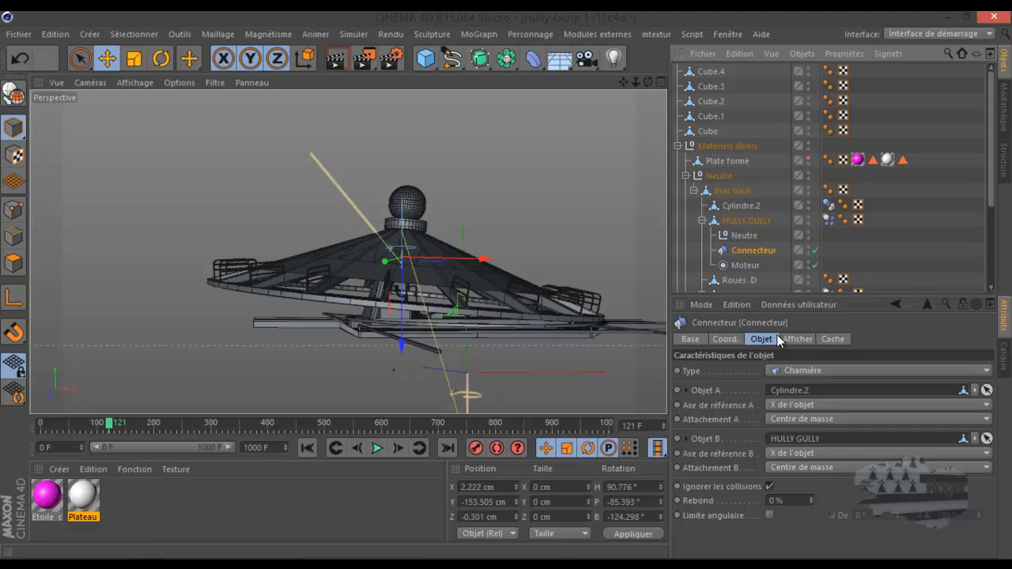
{"action": "left_click", "coordinate": [748, 221]}
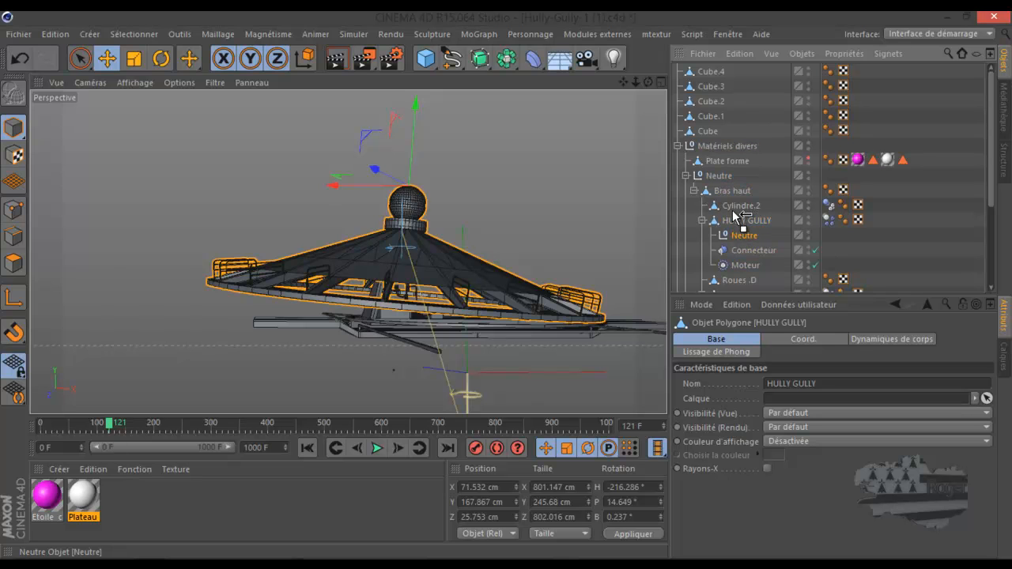
{"action": "left_click_drag", "start_coordinate": [736, 215], "coordinate": [736, 217]}
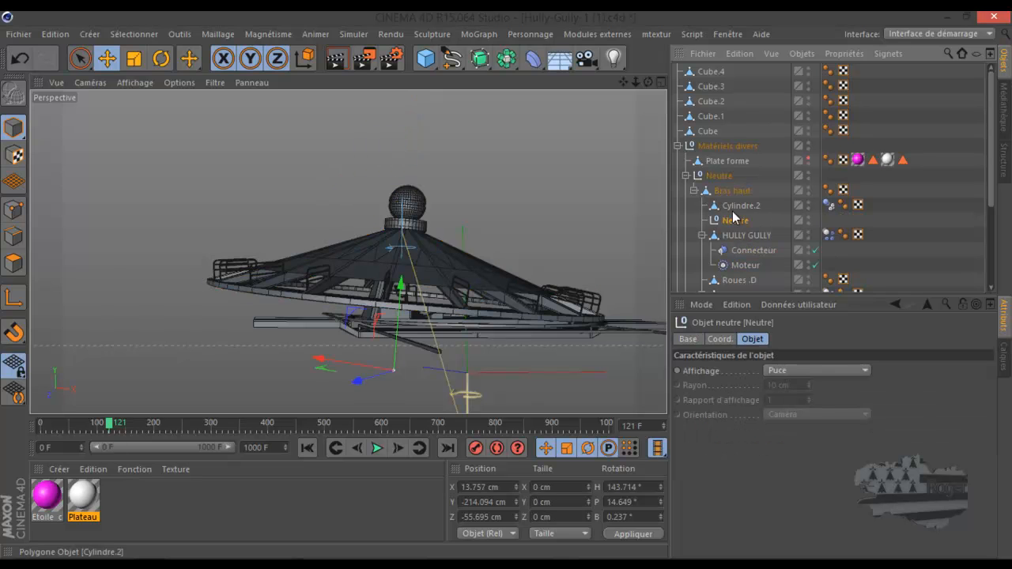
Assign the new null below the platform as Object A of Moteur
{"action": "left_click", "coordinate": [737, 251]}
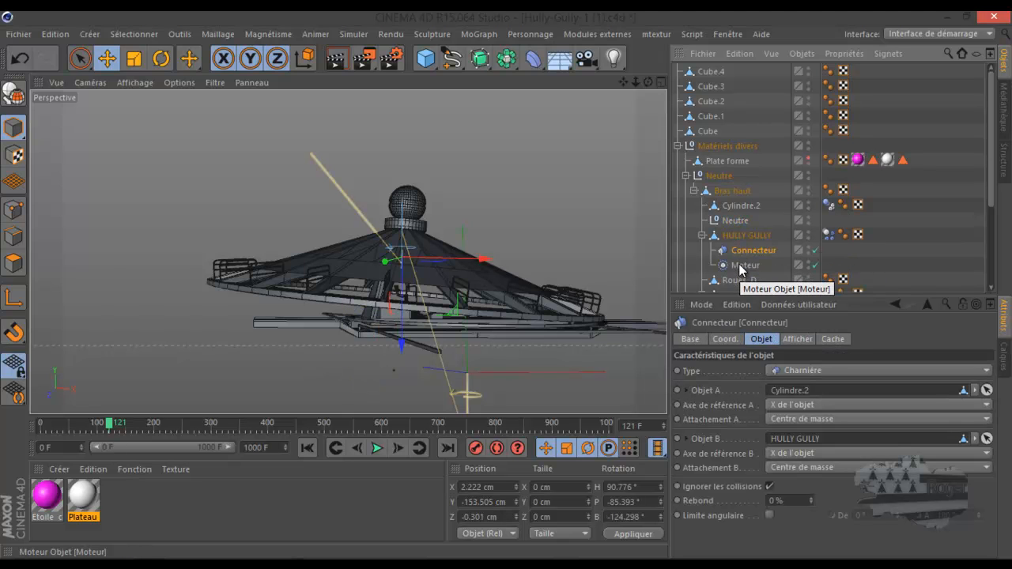
{"action": "left_click", "coordinate": [742, 267]}
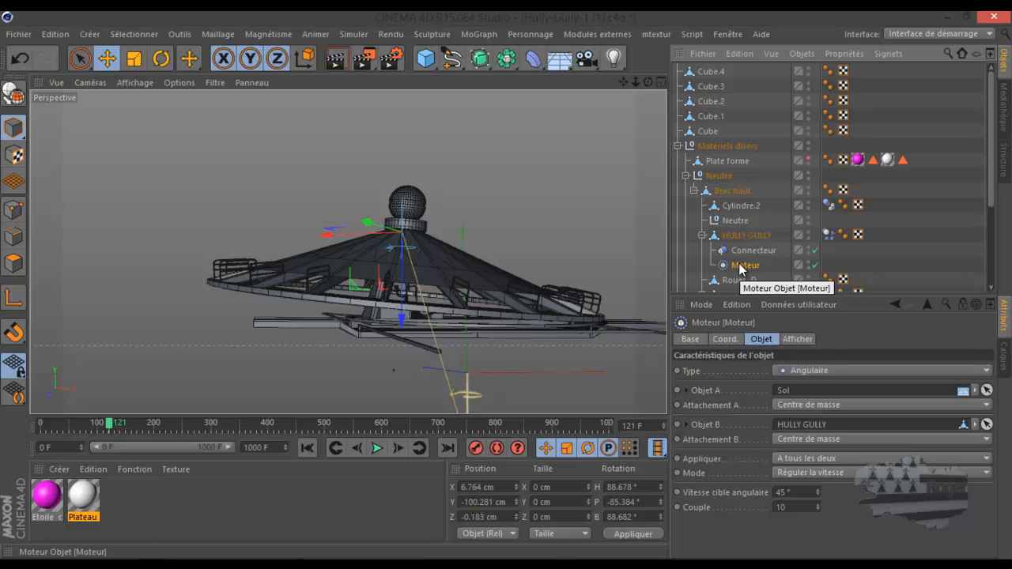
{"action": "left_click_drag", "start_coordinate": [735, 225], "coordinate": [811, 285]}
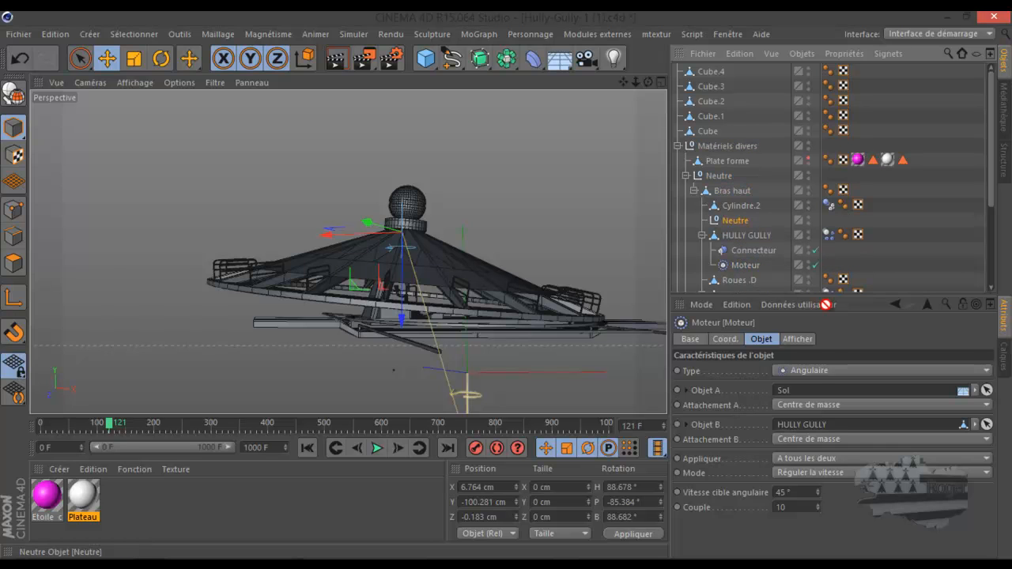
{"action": "left_click_drag", "start_coordinate": [812, 400], "coordinate": [811, 396]}
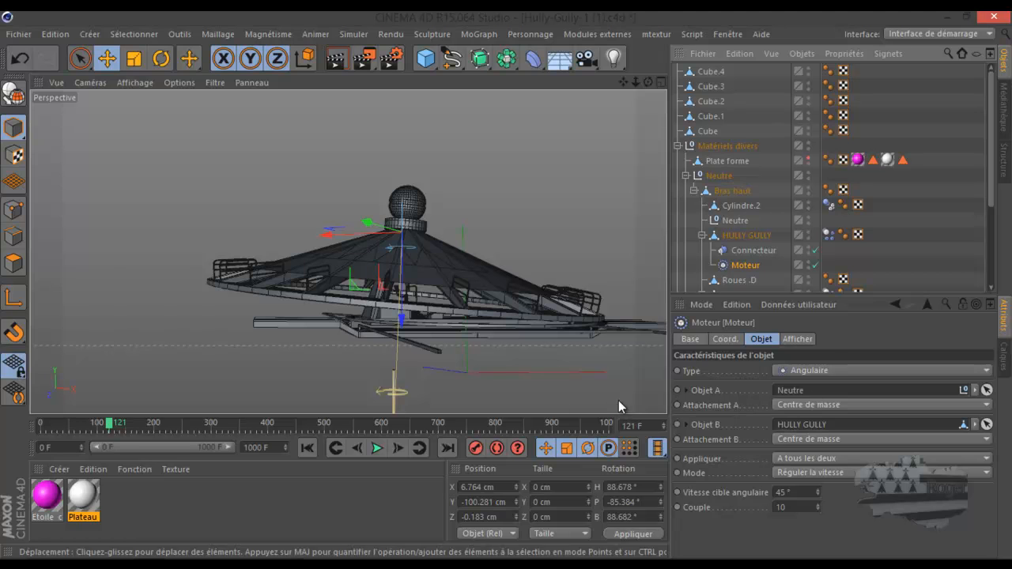
Play the simulation to check how the motor spins the ride, and return to frame 0
{"action": "left_click", "coordinate": [378, 448]}
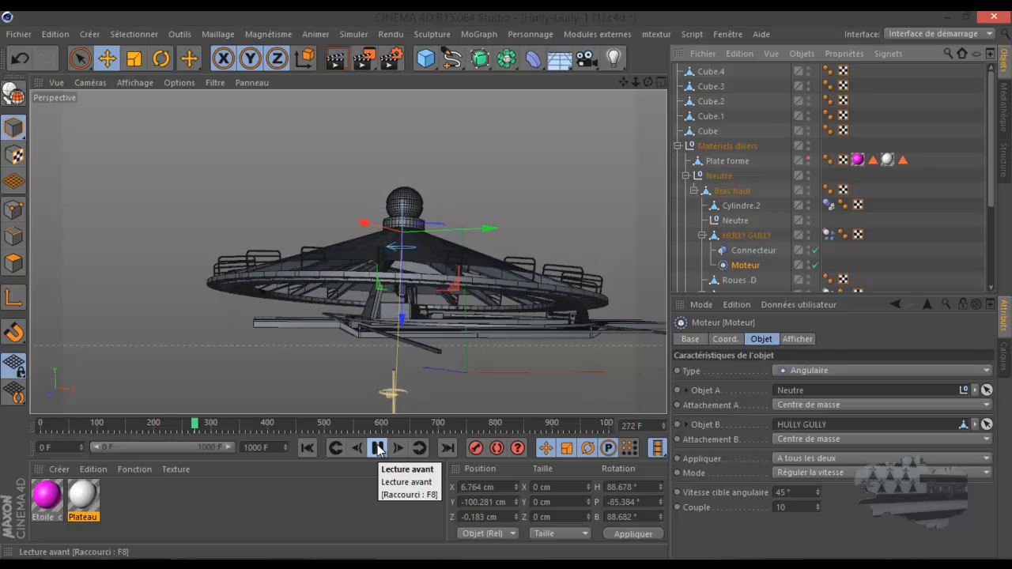
{"action": "left_click", "coordinate": [378, 448]}
{"action": "left_click", "coordinate": [337, 449]}
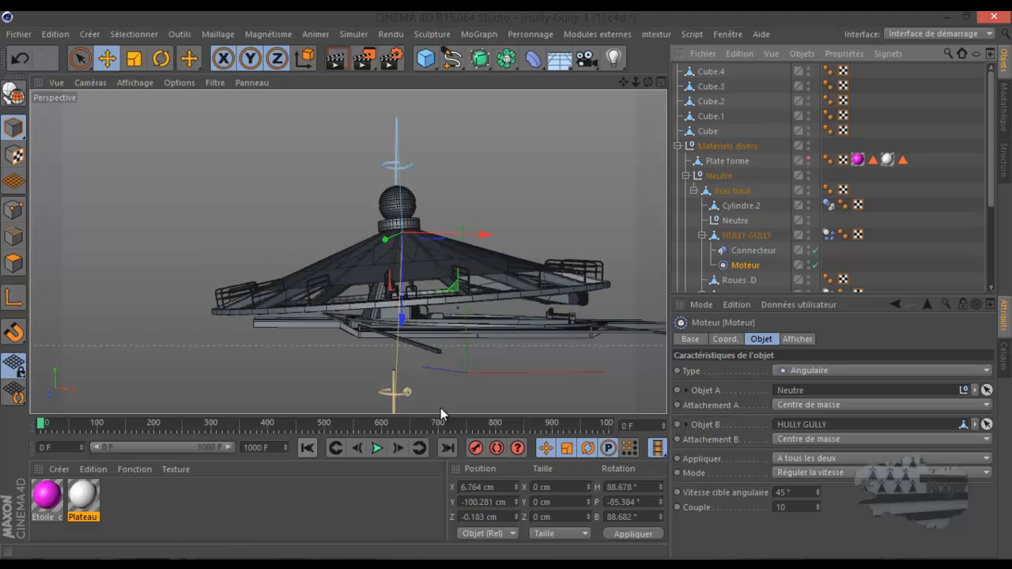
Assign the new null as Object A of Connecteur and play the simulation to check the platform's edge against the wheels
{"action": "left_click", "coordinate": [747, 251]}
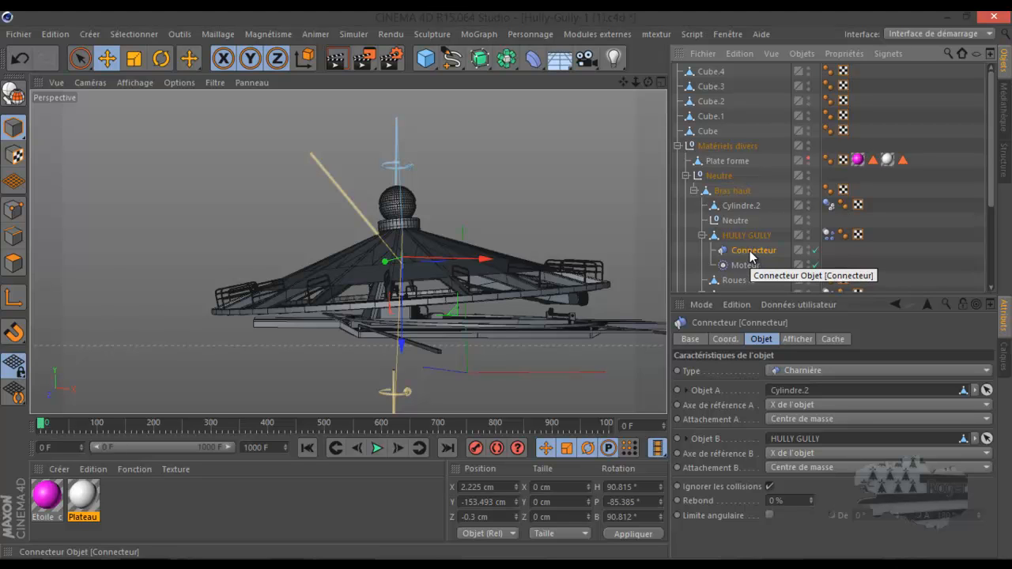
{"action": "left_click_drag", "start_coordinate": [751, 255], "coordinate": [753, 227]}
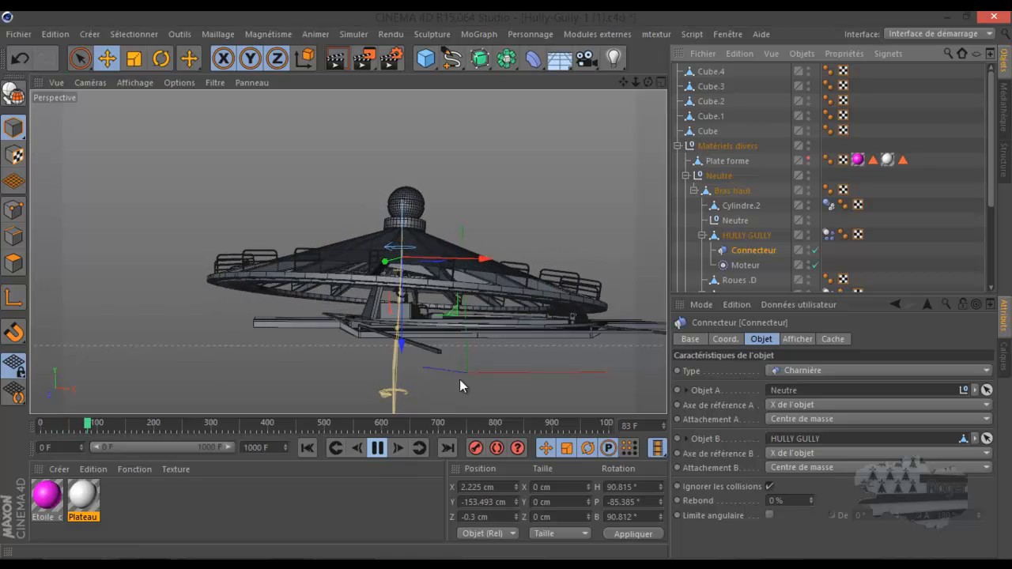
{"action": "scroll", "coordinate": [581, 328], "scroll_direction": "up", "scroll_amount": 2}
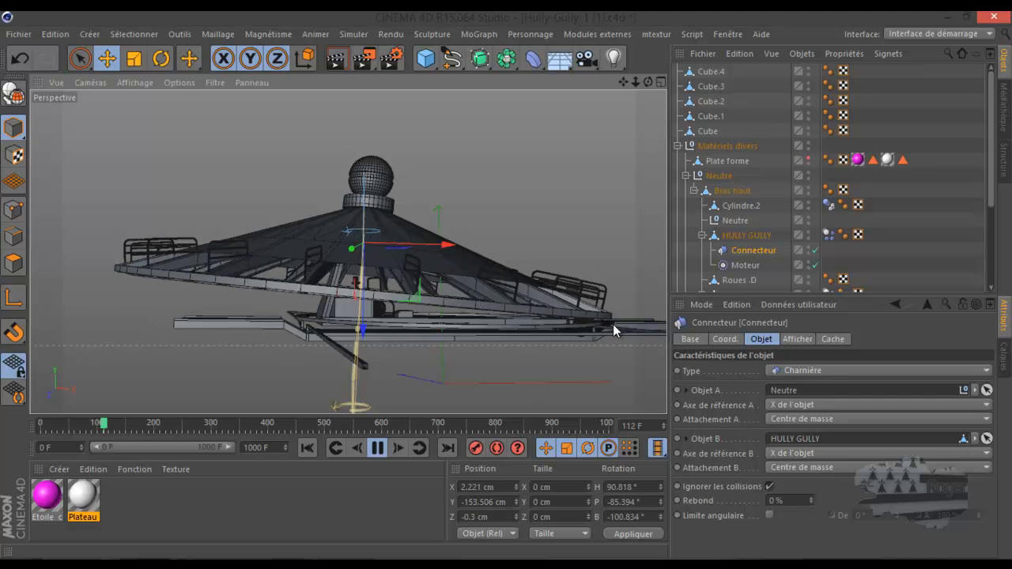
{"action": "scroll", "coordinate": [585, 329], "scroll_direction": "up", "scroll_amount": 8}
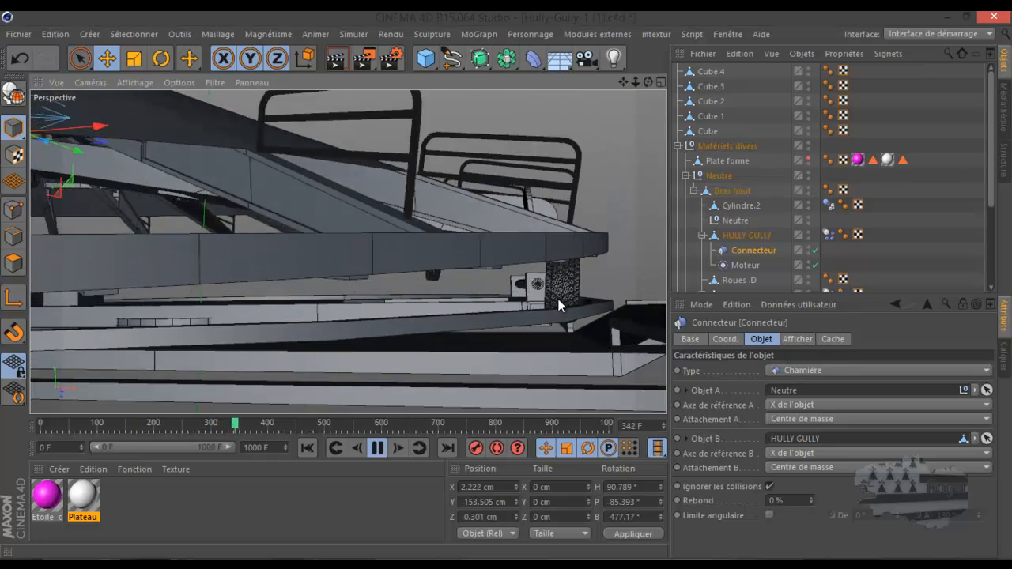
{"action": "left_click", "coordinate": [379, 449]}
Resume the simulation from a different angle to check the platform's spin, select the lower null and return to frame 0
{"action": "scroll", "coordinate": [592, 245], "scroll_direction": "down", "scroll_amount": 5}
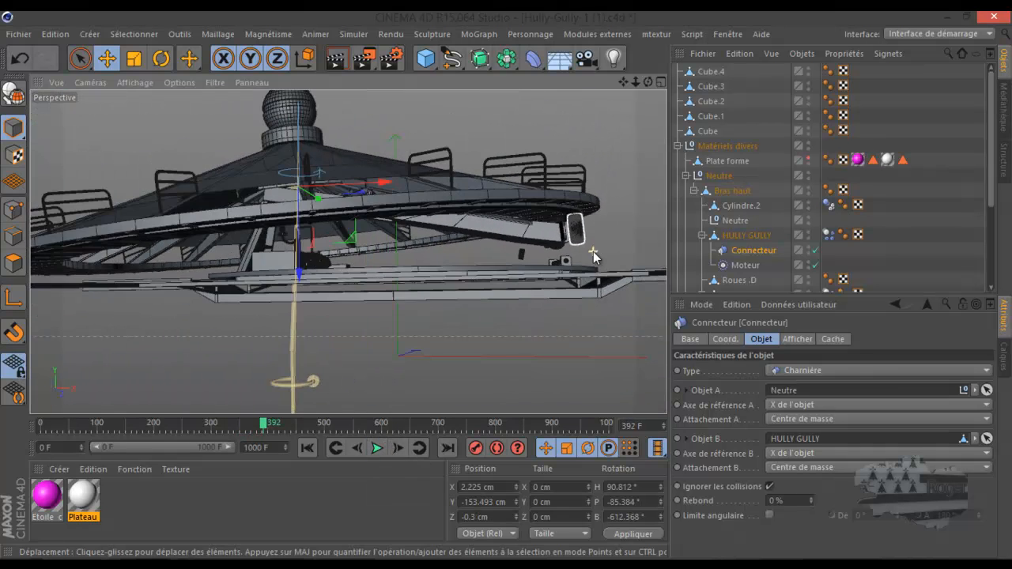
{"action": "left_click_drag", "start_coordinate": [648, 82], "coordinate": [510, 284]}
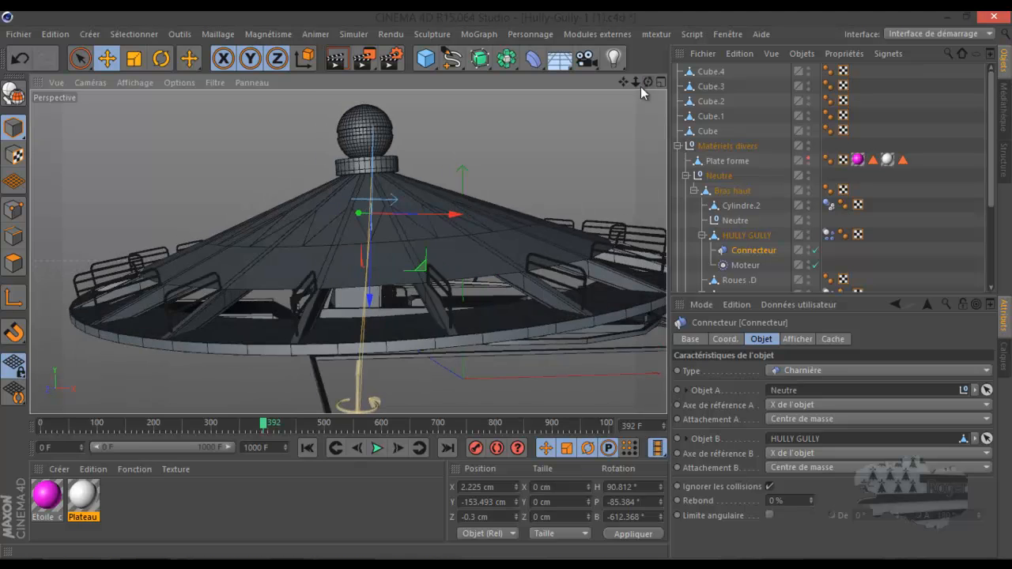
{"action": "left_click", "coordinate": [377, 448]}
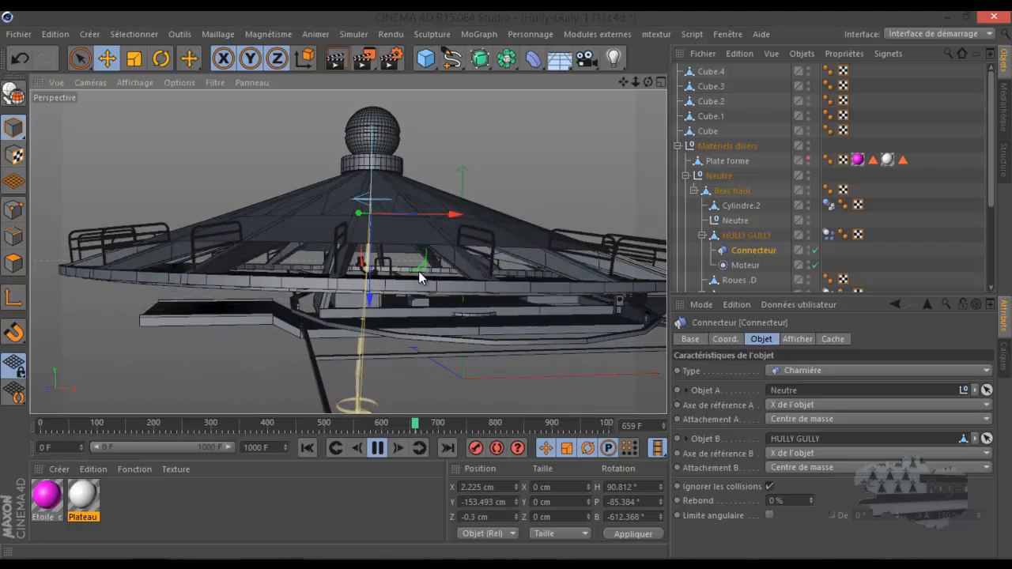
{"action": "left_click", "coordinate": [380, 449]}
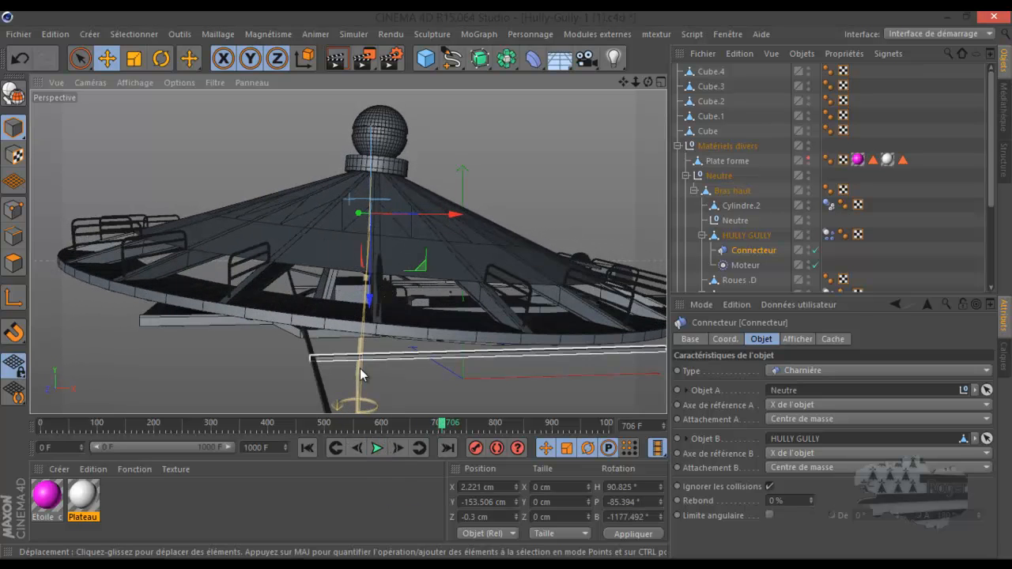
{"action": "left_click", "coordinate": [361, 375]}
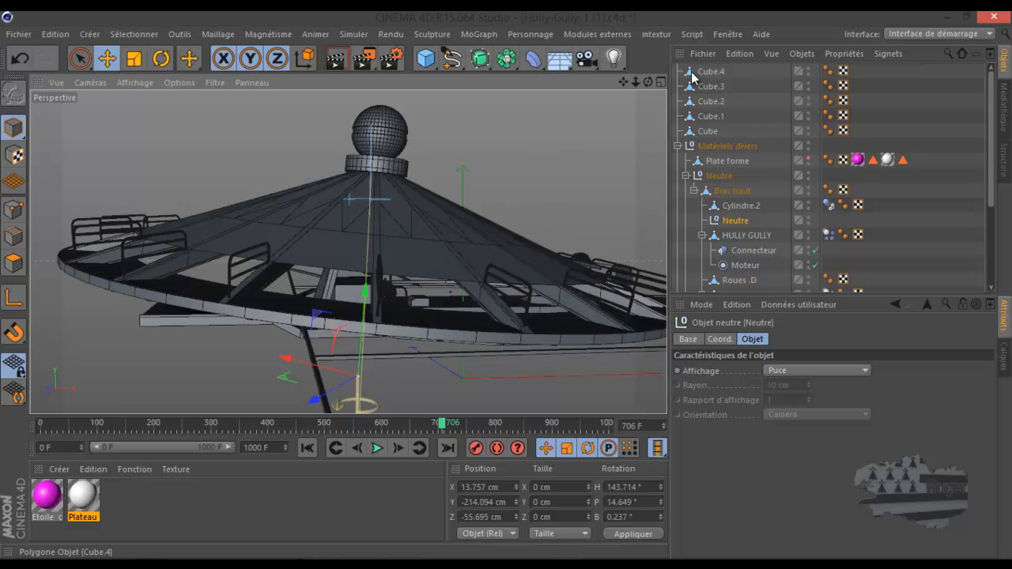
{"action": "mouse_move", "coordinate": [648, 81]}
{"action": "left_mouse_down"}
{"action": "mouse_move", "coordinate": [507, 287]}
{"action": "mouse_move", "coordinate": [648, 81]}
{"action": "left_mouse_up"}
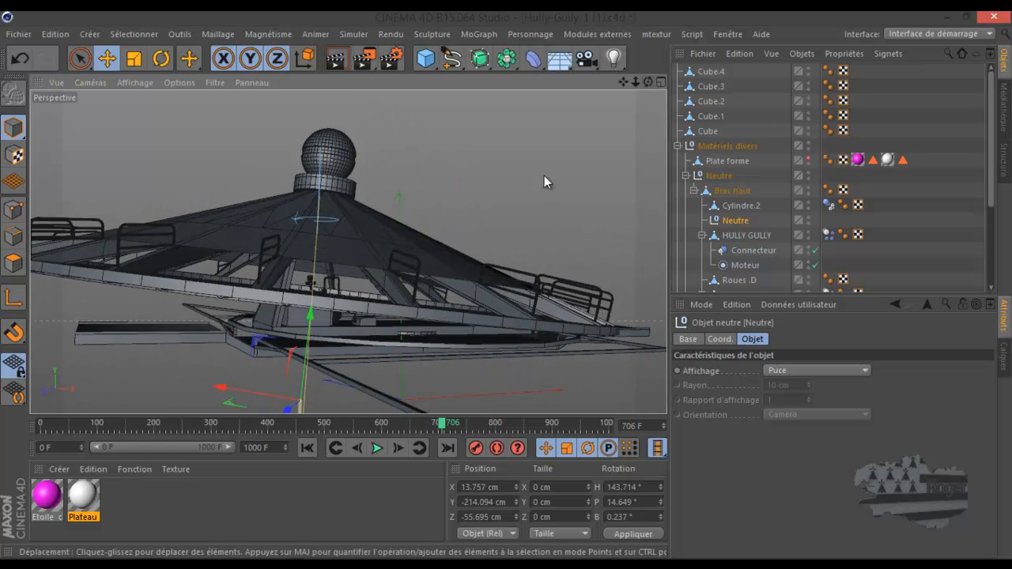
{"action": "left_click", "coordinate": [306, 448]}
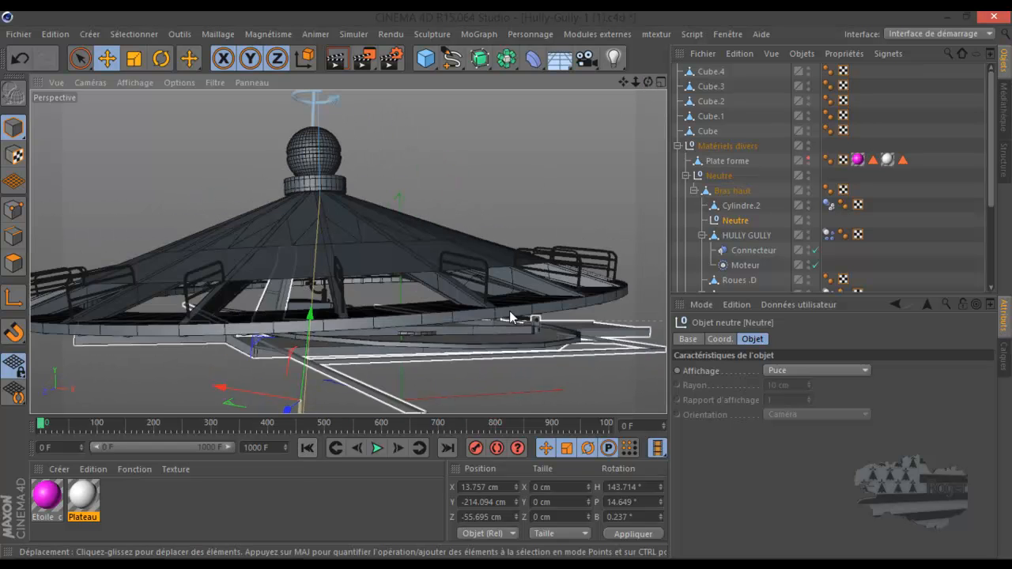
Examine the lower null's alignment with the ride's tilted axis in the Droite view
{"action": "scroll", "coordinate": [545, 286], "scroll_direction": "down", "scroll_amount": 3}
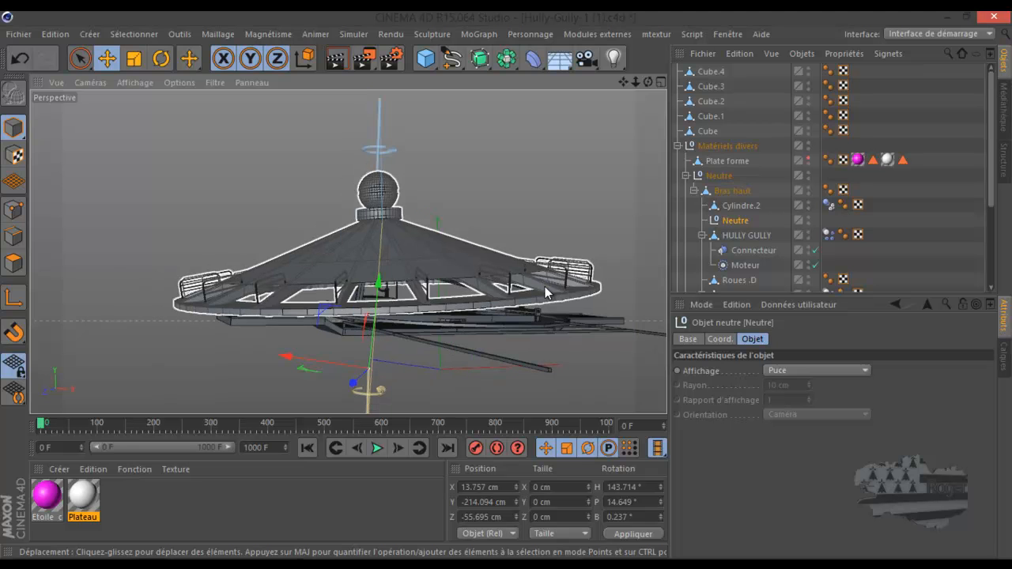
{"action": "left_click_drag", "start_coordinate": [648, 81], "coordinate": [508, 290]}
{"action": "middle_click", "coordinate": [340, 365]}
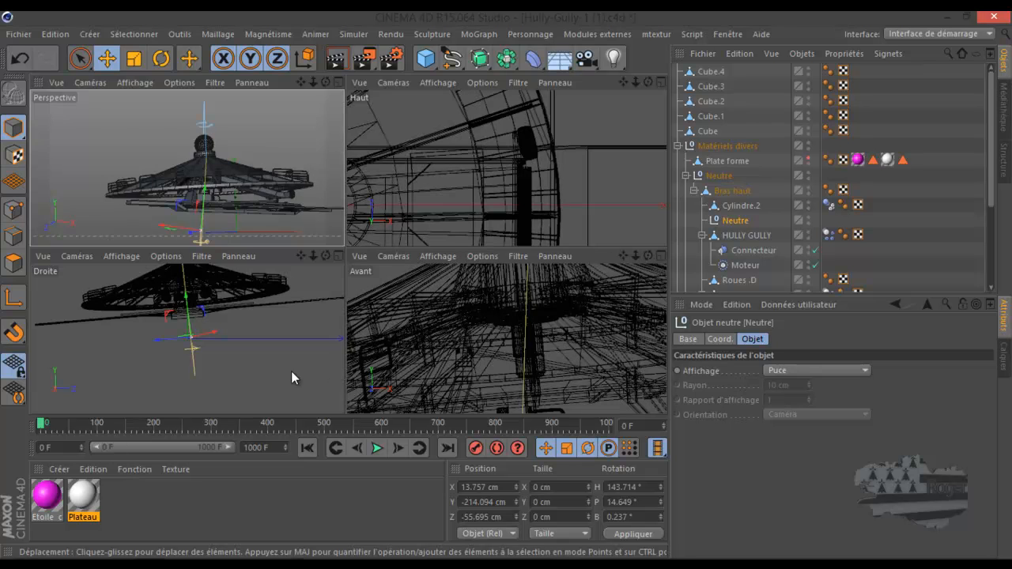
{"action": "middle_click", "coordinate": [292, 371]}
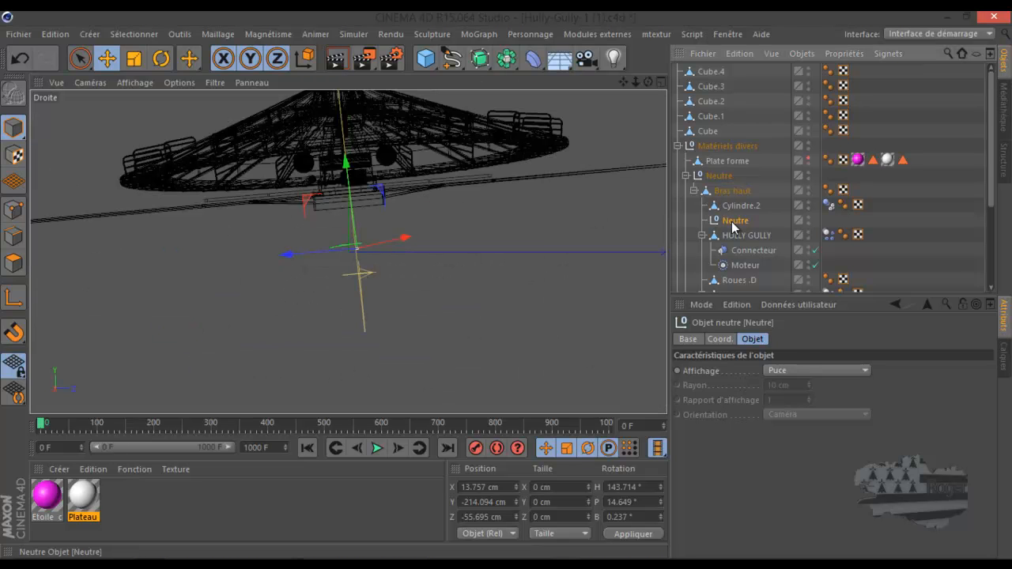
{"action": "scroll", "coordinate": [340, 239], "scroll_direction": "up", "scroll_amount": 2}
{"action": "scroll", "coordinate": [346, 276], "scroll_direction": "down", "scroll_amount": 2}
{"action": "scroll", "coordinate": [345, 282], "scroll_direction": "down", "scroll_amount": 2}
{"action": "scroll", "coordinate": [387, 222], "scroll_direction": "down", "scroll_amount": 1}
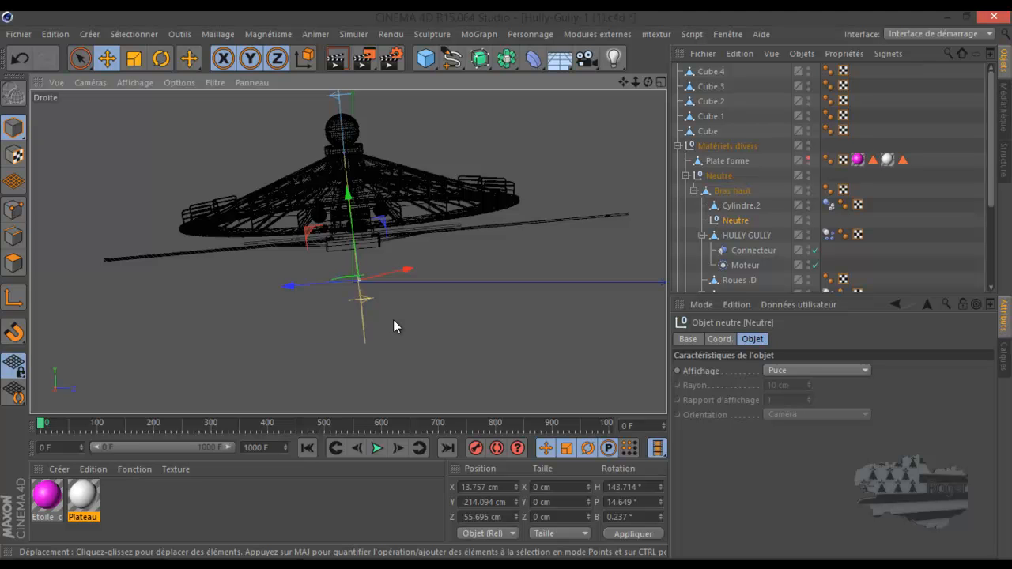
Examine HULLY GULLY and Bras haut with its child objects in the Droite view, reset that view's framing and return to the perspective view
{"action": "left_click", "coordinate": [384, 189]}
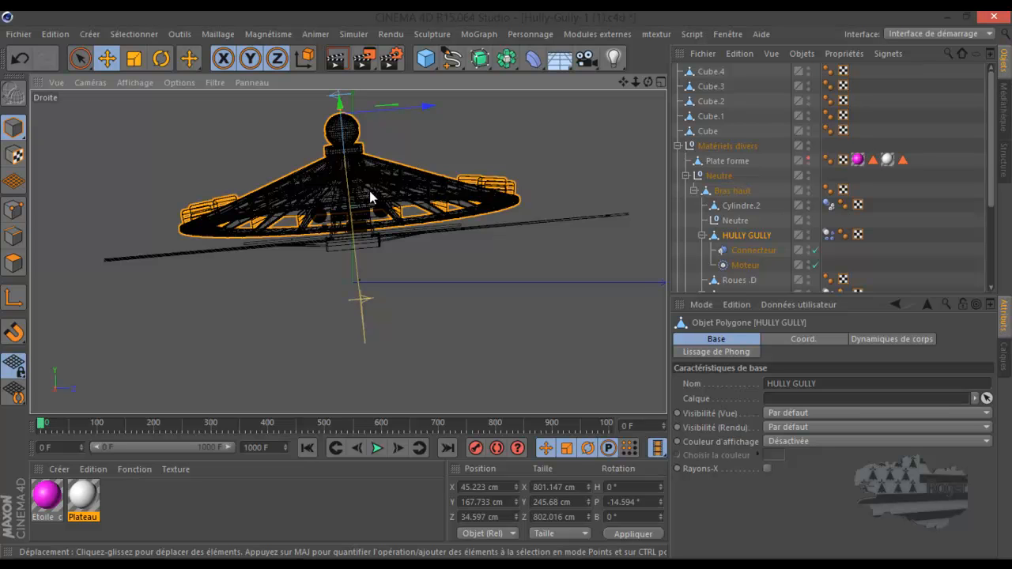
{"action": "scroll", "coordinate": [750, 188], "scroll_direction": "down", "scroll_amount": 5}
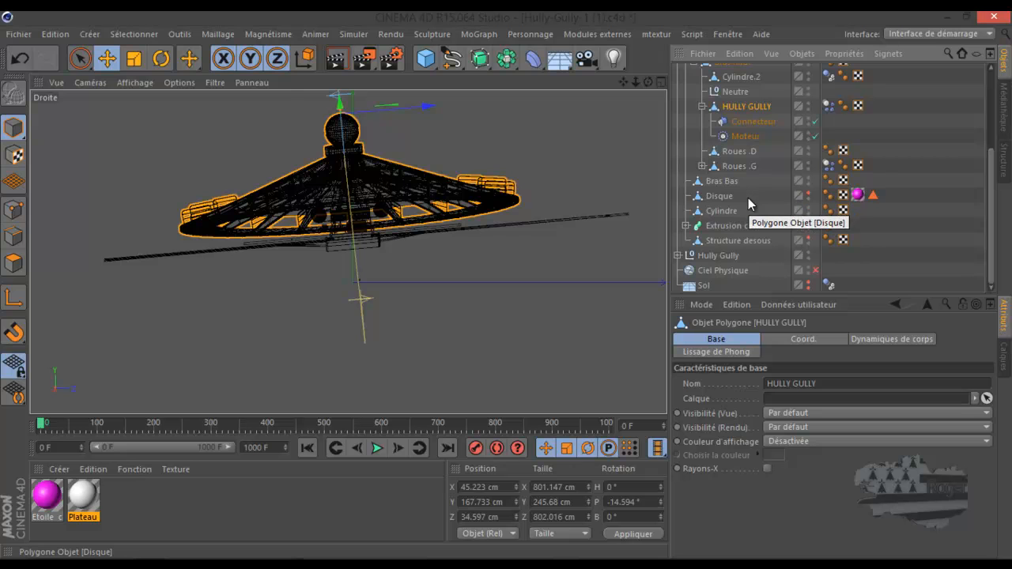
{"action": "scroll", "coordinate": [748, 197], "scroll_direction": "up", "scroll_amount": 5}
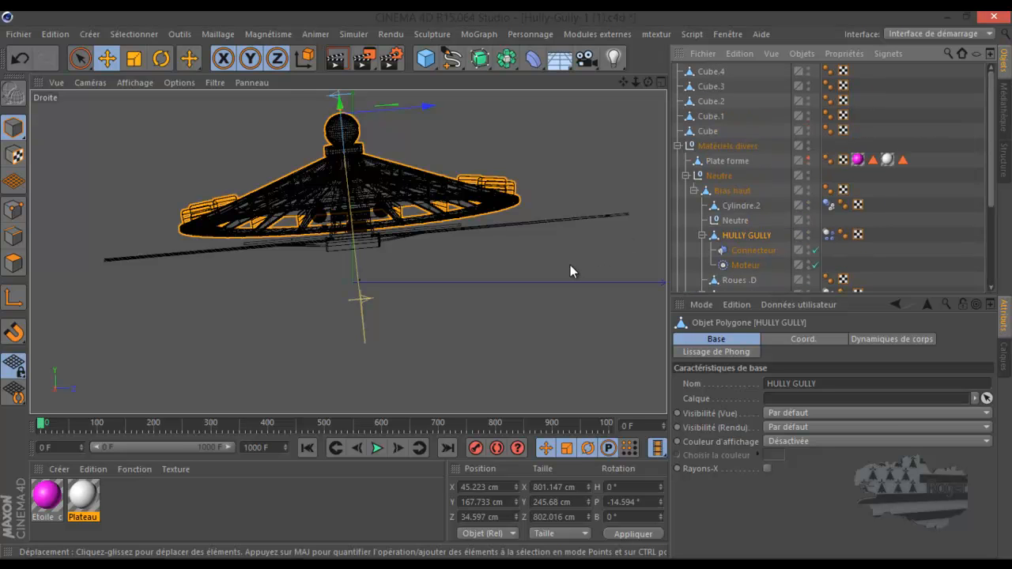
{"action": "left_click", "coordinate": [686, 176]}
{"action": "left_click", "coordinate": [686, 176]}
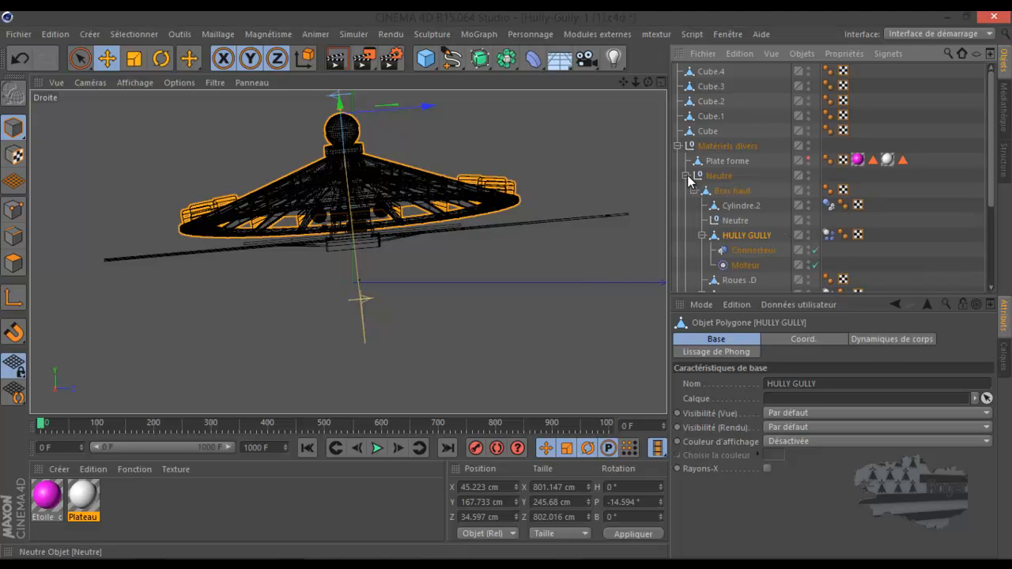
{"action": "left_click", "coordinate": [729, 192]}
{"action": "scroll", "coordinate": [343, 232], "scroll_direction": "up", "scroll_amount": 6}
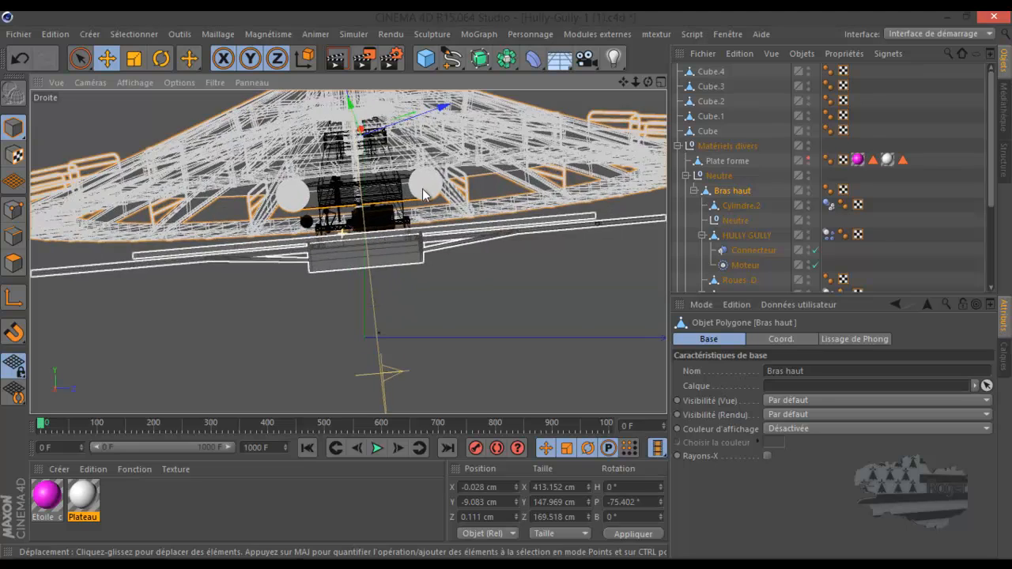
{"action": "left_click_drag", "start_coordinate": [648, 83], "coordinate": [182, 99]}
{"action": "left_click", "coordinate": [63, 85]}
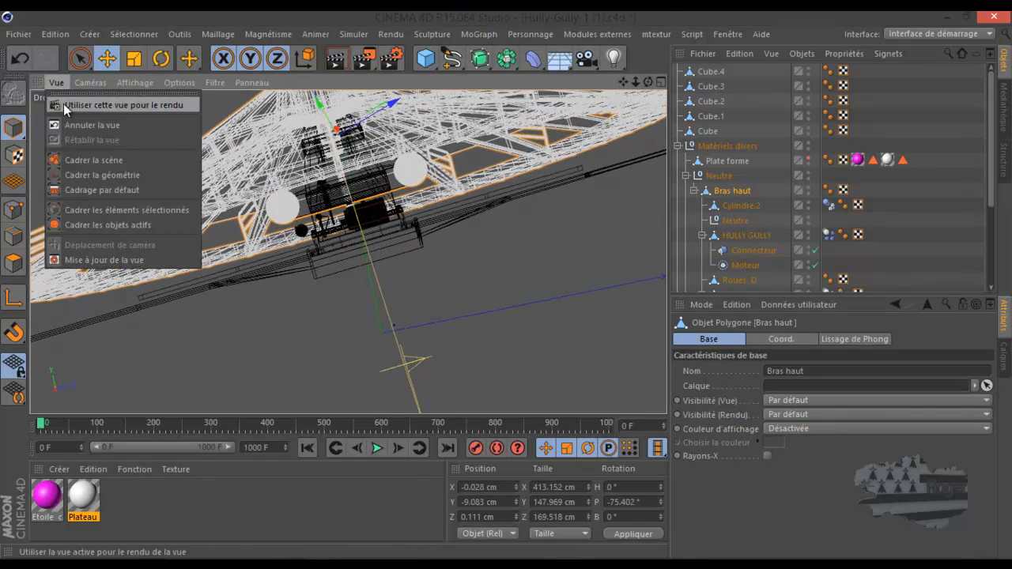
{"action": "left_click", "coordinate": [78, 195]}
{"action": "middle_click", "coordinate": [111, 201]}
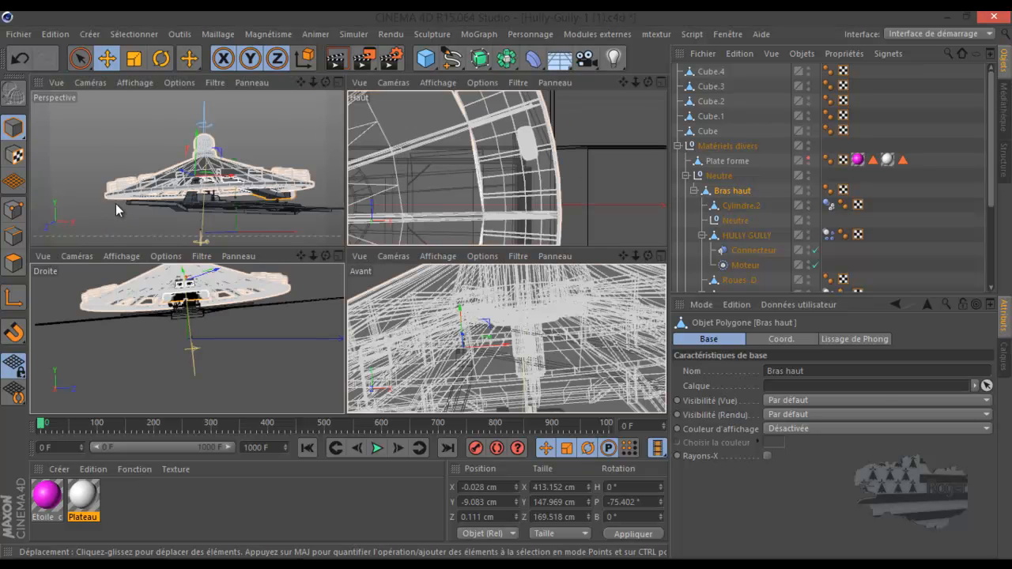
{"action": "middle_click", "coordinate": [134, 204]}
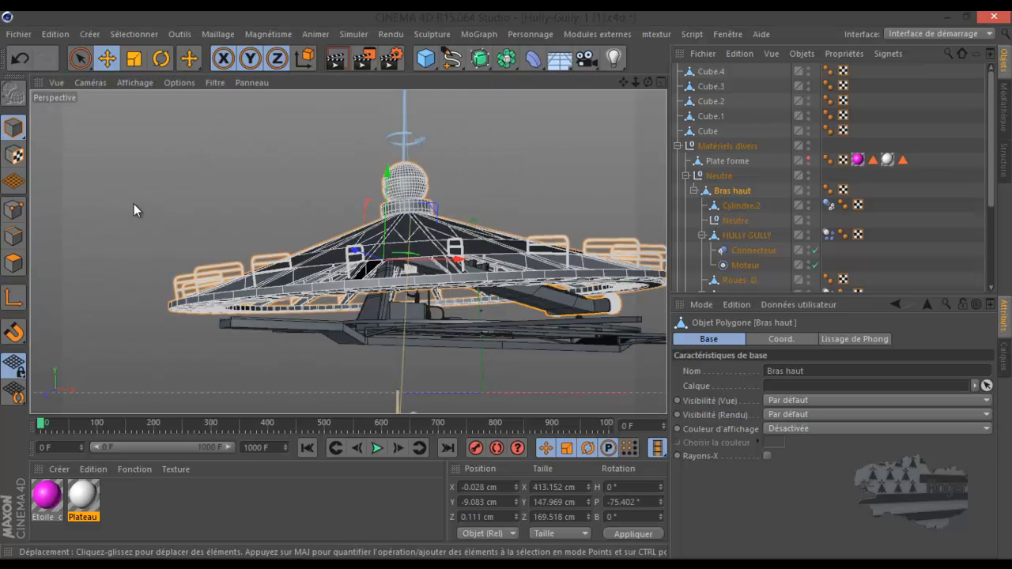
Examine the base beneath the platform and select Cube.4, Cube.3 and Cube.2 in turn to identify the frame parts
{"action": "scroll", "coordinate": [393, 314], "scroll_direction": "up", "scroll_amount": 3}
{"action": "left_click_drag", "start_coordinate": [622, 82], "coordinate": [506, 286]}
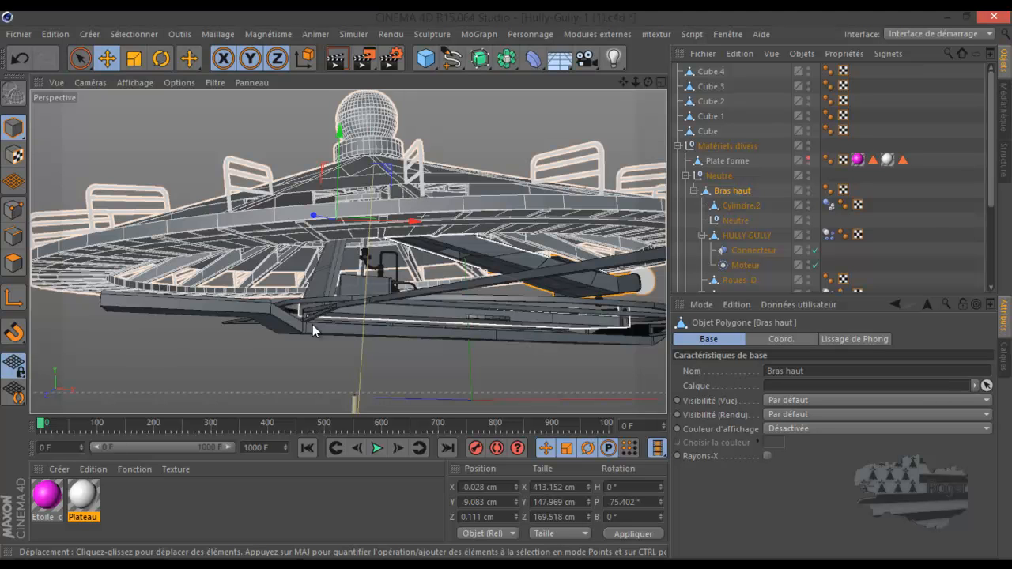
{"action": "scroll", "coordinate": [401, 331], "scroll_direction": "down", "scroll_amount": 2}
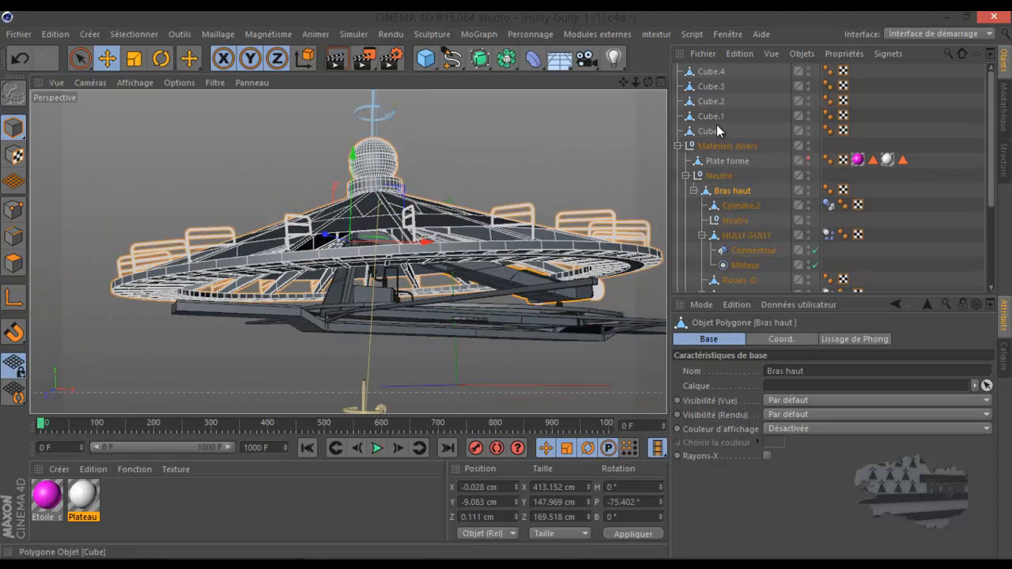
{"action": "left_click", "coordinate": [713, 76]}
{"action": "left_click", "coordinate": [713, 87]}
{"action": "left_click", "coordinate": [712, 101]}
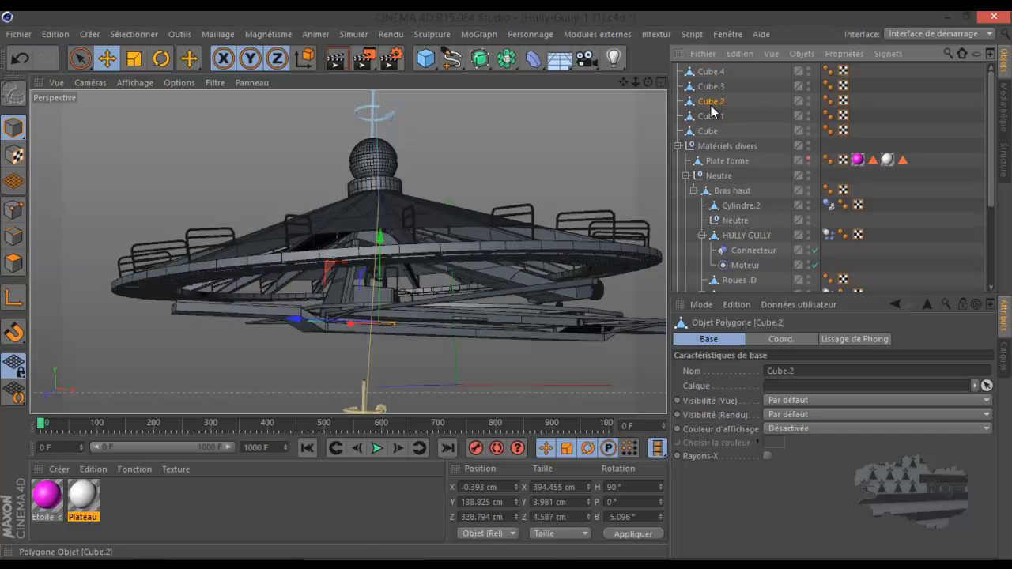
Inspect the gap between the platform's underside, the wheel arm and the base frame up close in the perspective view
{"action": "scroll", "coordinate": [492, 303], "scroll_direction": "up", "scroll_amount": 3}
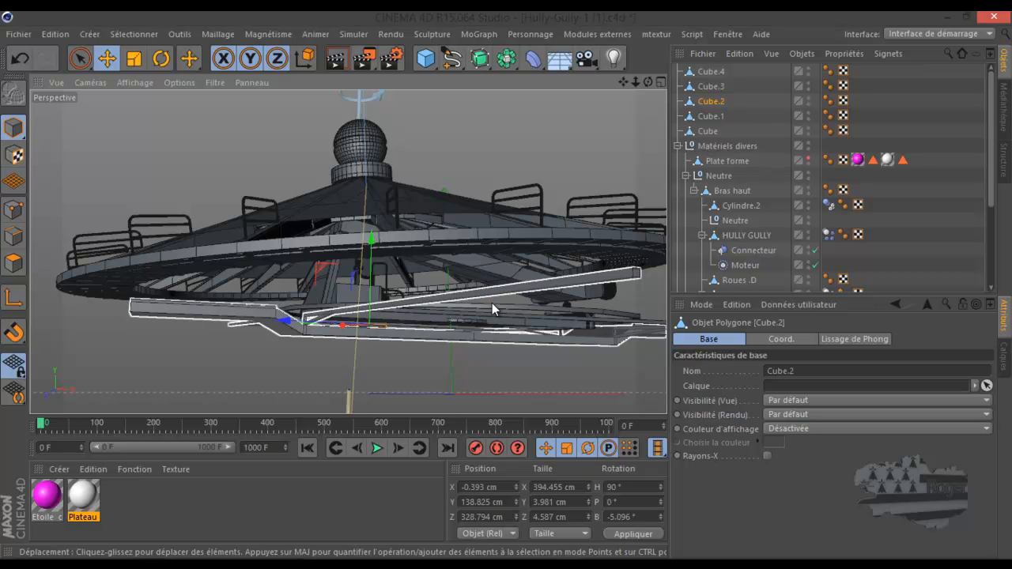
{"action": "left_click_drag", "start_coordinate": [648, 83], "coordinate": [508, 283]}
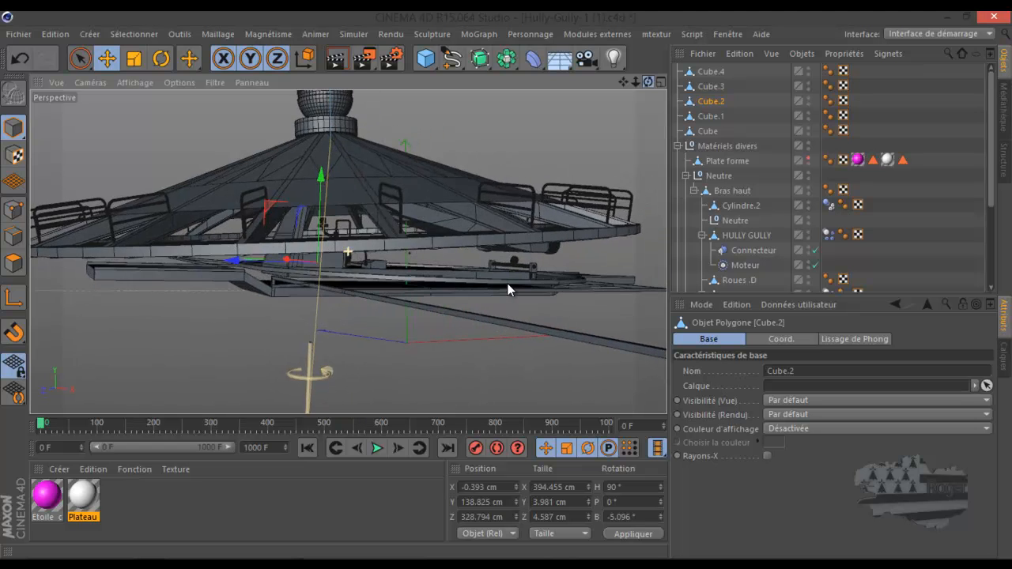
{"action": "scroll", "coordinate": [540, 258], "scroll_direction": "up", "scroll_amount": 5}
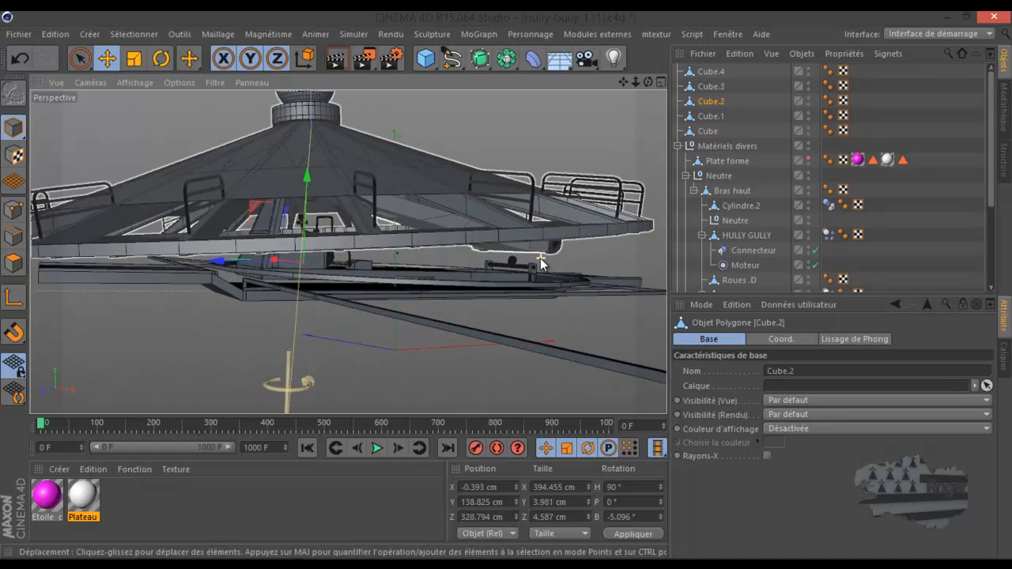
{"action": "scroll", "coordinate": [540, 258], "scroll_direction": "up", "scroll_amount": 3}
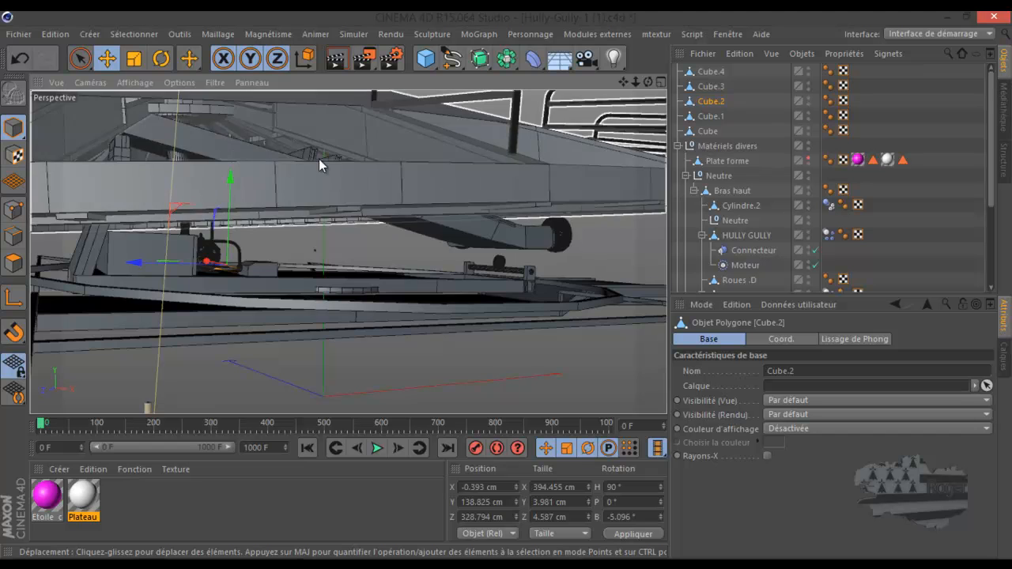
{"action": "scroll", "coordinate": [336, 221], "scroll_direction": "down", "scroll_amount": 6}
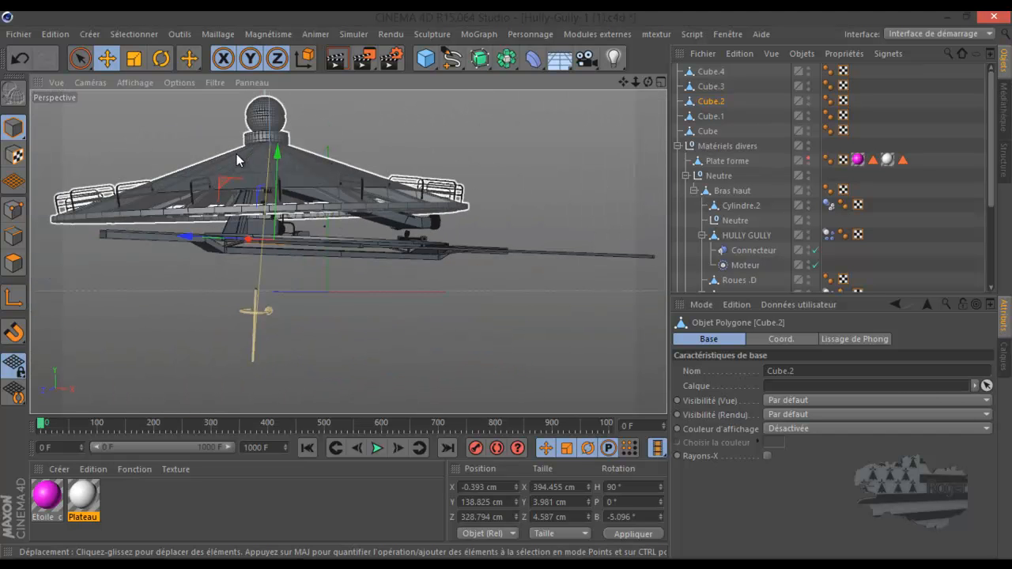